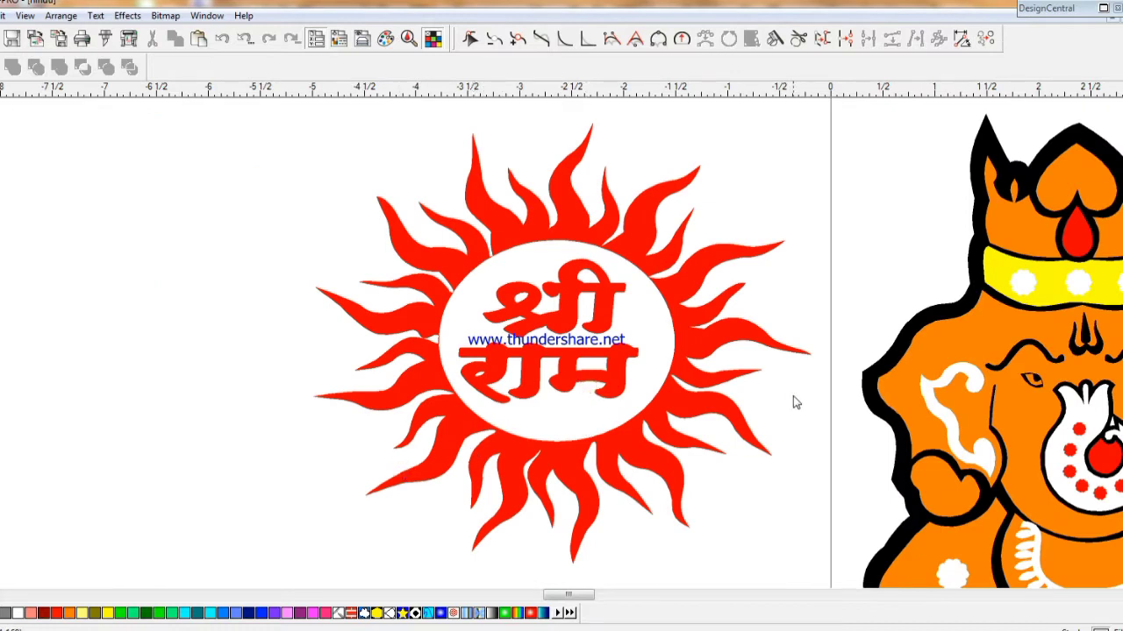
- Fill the yellow sun ring around the red swastika with blue
scroll(900, 359, "down", 10)
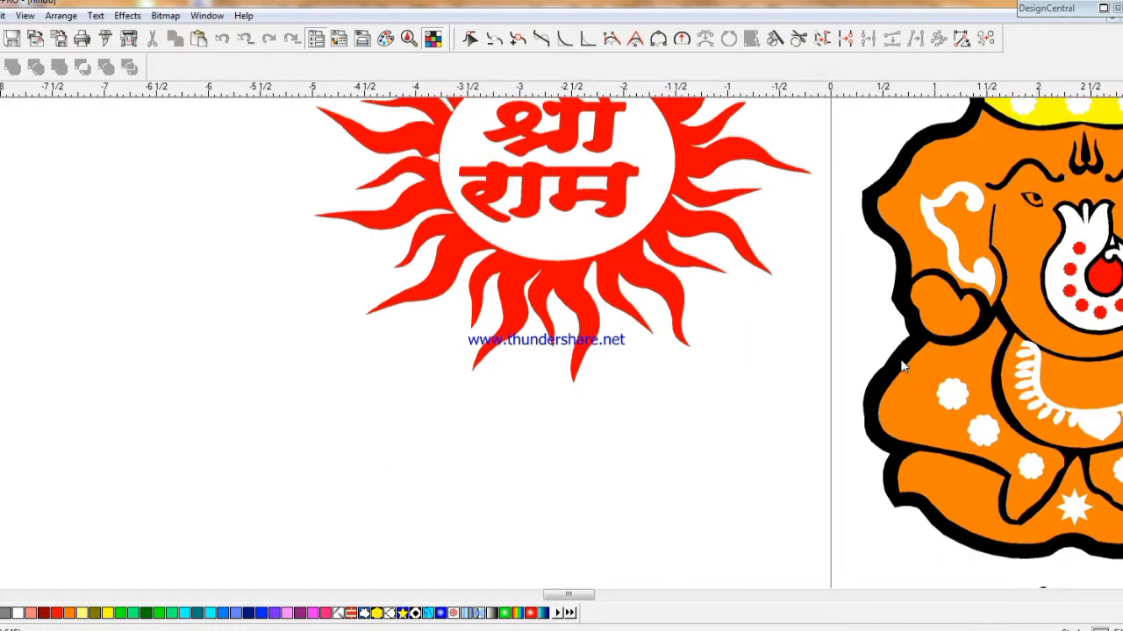
scroll(903, 367, "down", 10)
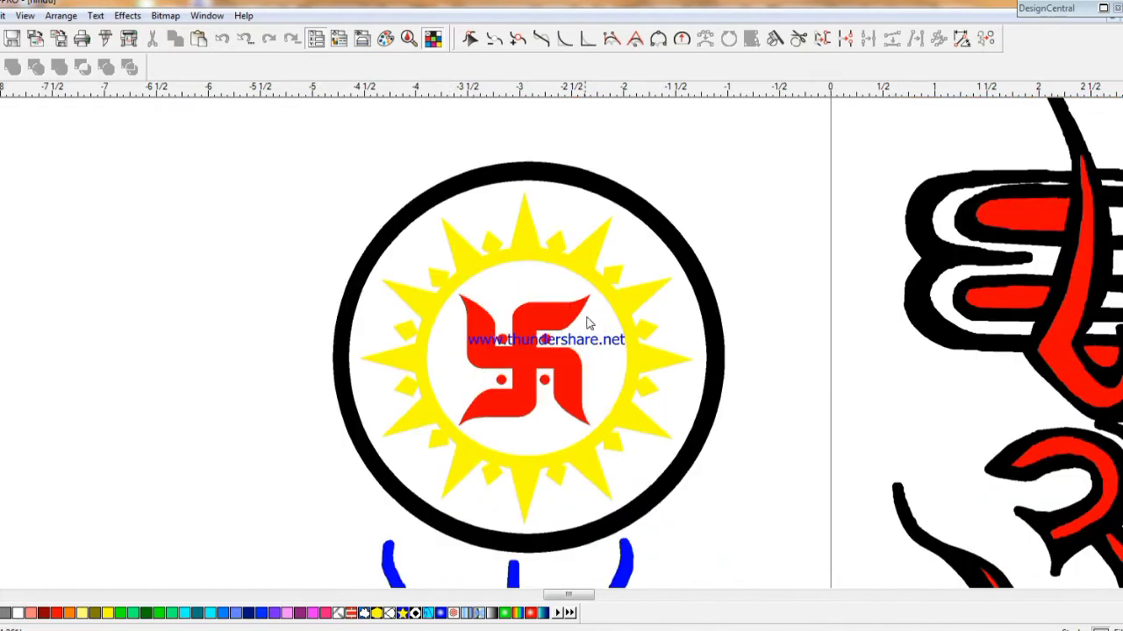
left_click(611, 326)
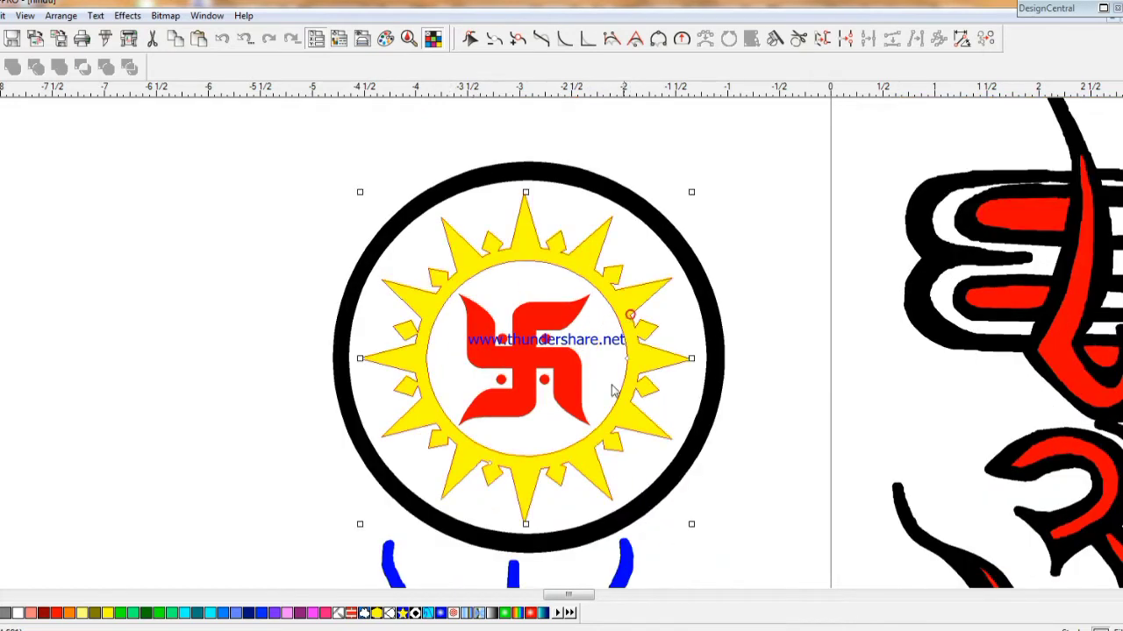
left_click(252, 616)
left_click(196, 458)
- Fill the black outer circle around the swastika sun with blue
scroll(238, 391, "down", 3)
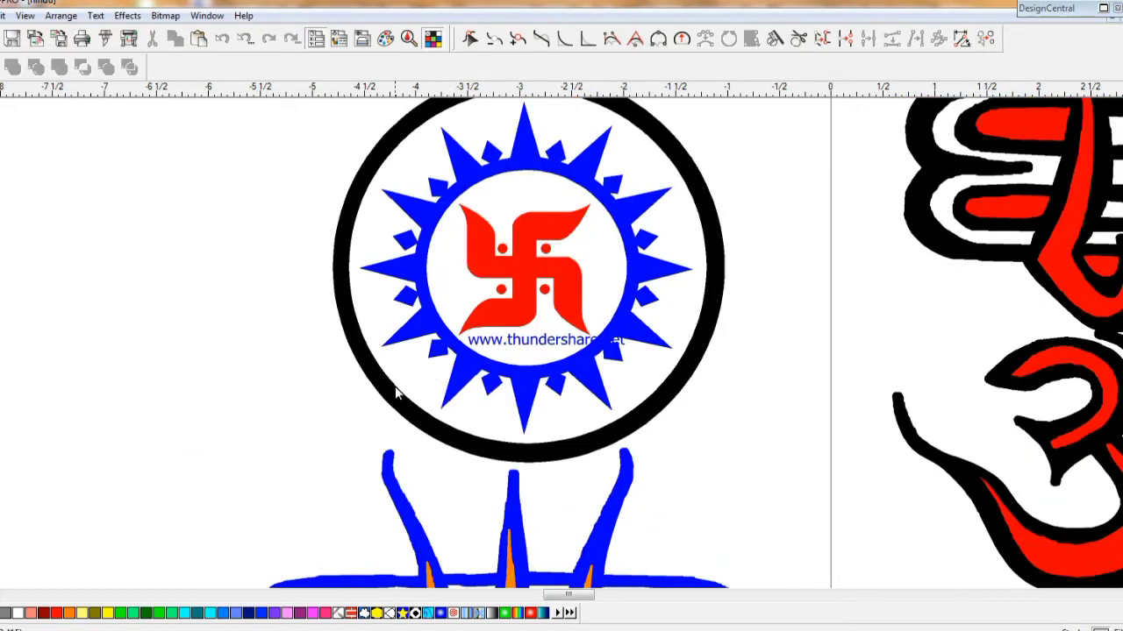
left_click(395, 392)
left_click(260, 612)
left_click(283, 502)
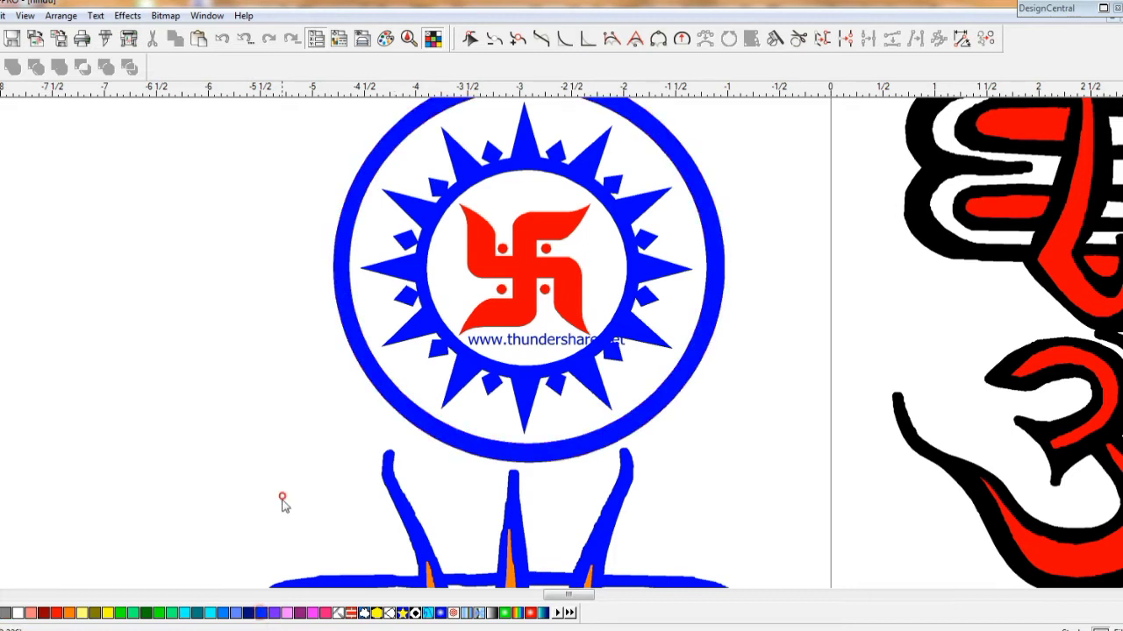
- Duplicate the double bars ending the श्रुतेन गमेमहि line and place the copy just before the first word
scroll(283, 502, "down", 12)
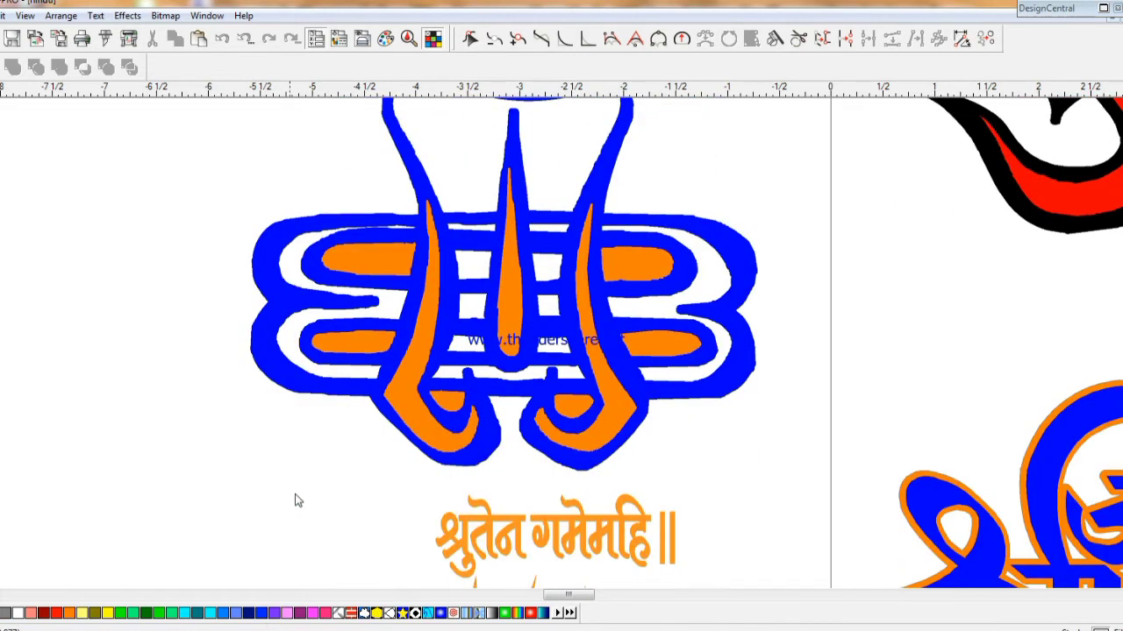
scroll(454, 475, "down", 3)
left_click(465, 473)
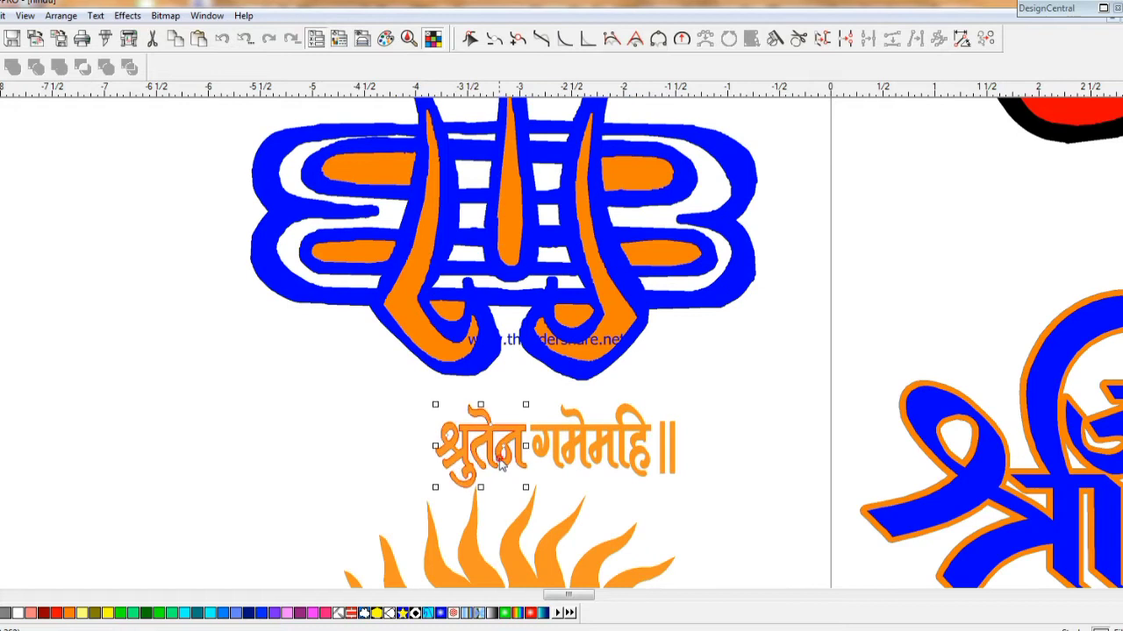
left_click_drag(473, 487, 399, 480)
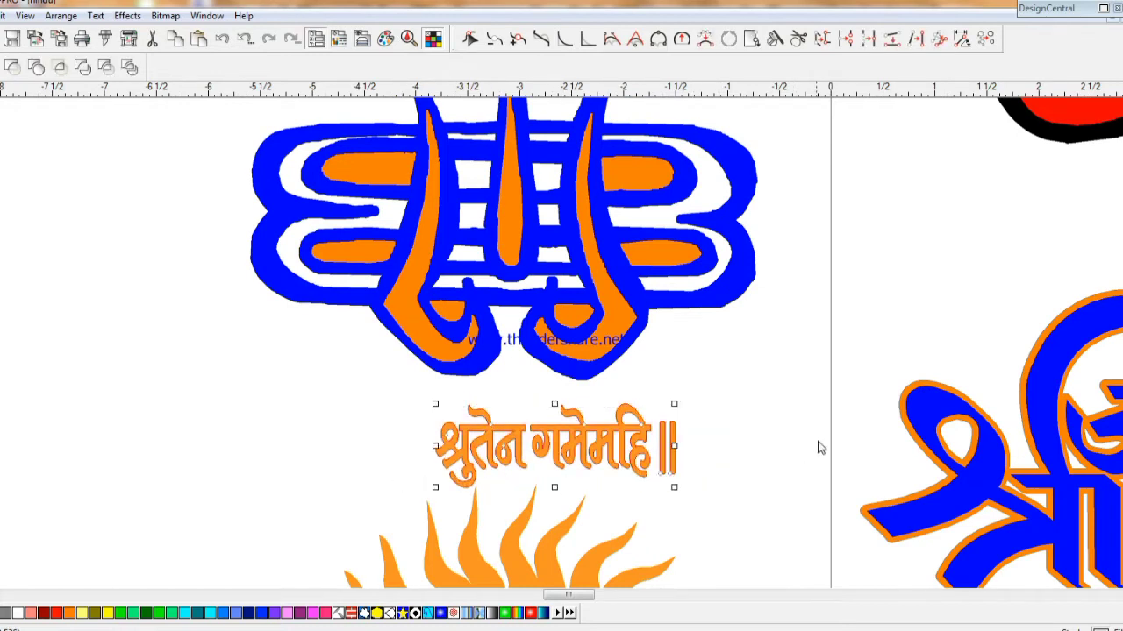
left_click_drag(723, 444, 658, 451)
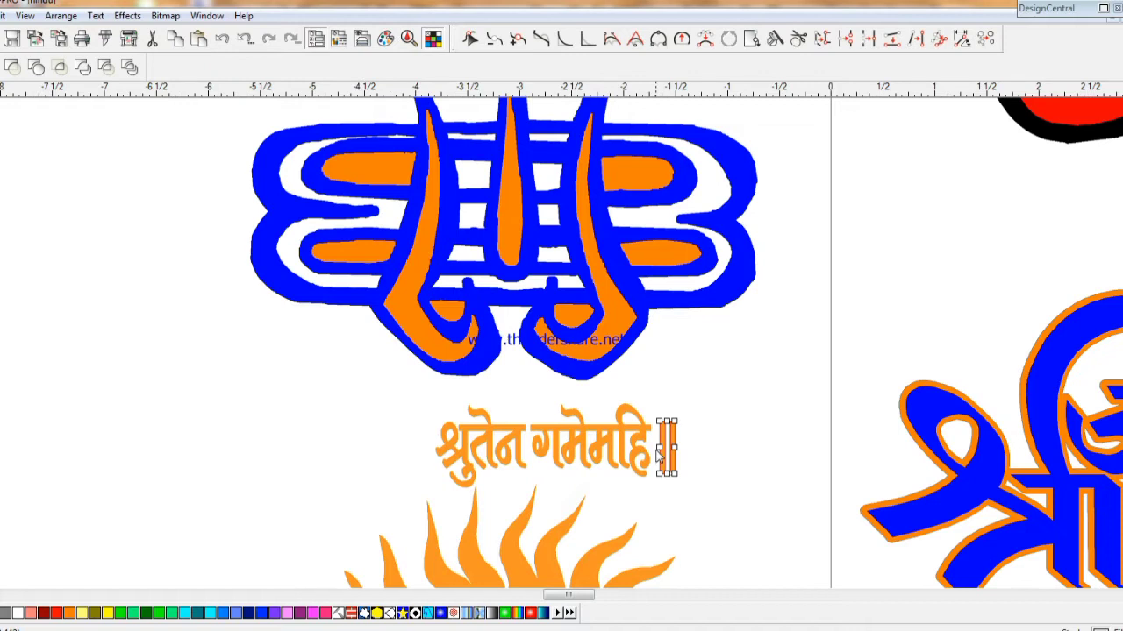
key("Left")
key("Left")
key("Left")
key("Left")
key("Left")
key("Left")
key("Left")
key("Left")
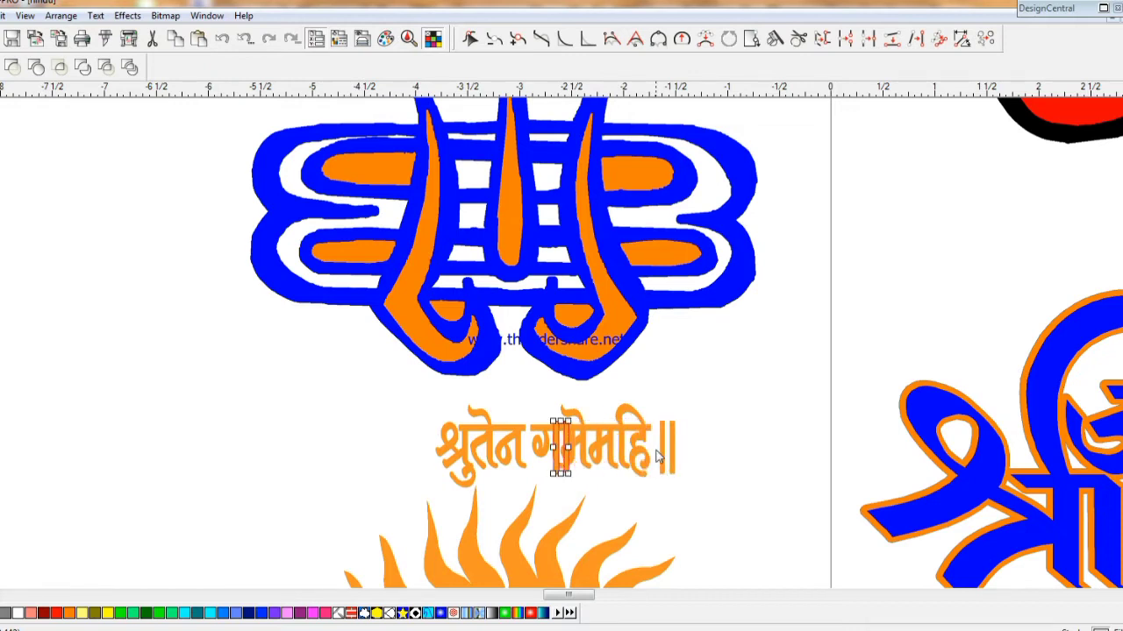
key("Left")
key("Left")
key("Left")
key("Left")
key("Left")
key("Left")
key("Left")
key("Left")
key("Left")
key("Left")
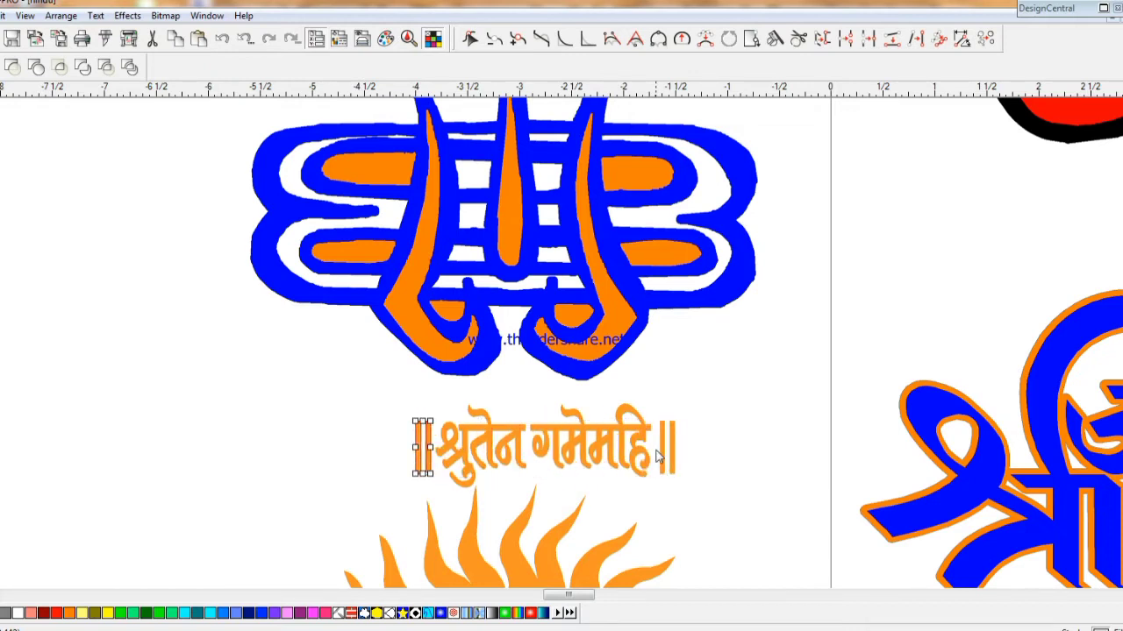
- Combine the whole ॥श्रुतेन गमेमहि॥ line, including both pairs of bars, with Weld by color
left_click_drag(715, 417, 406, 463)
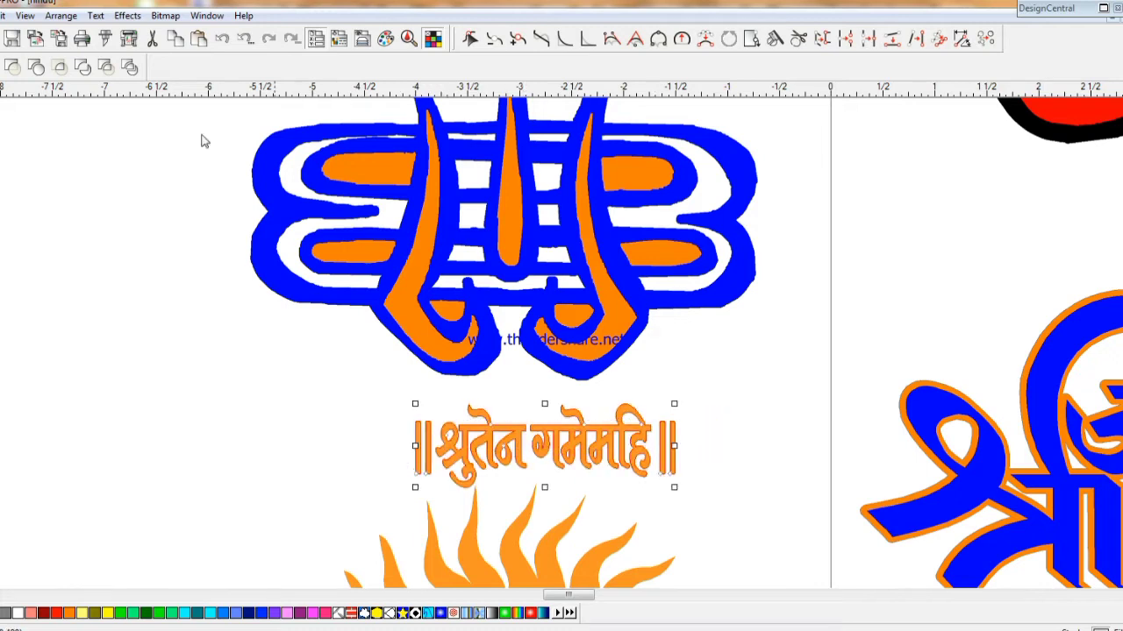
left_click(128, 16)
mouse_move(132, 32)
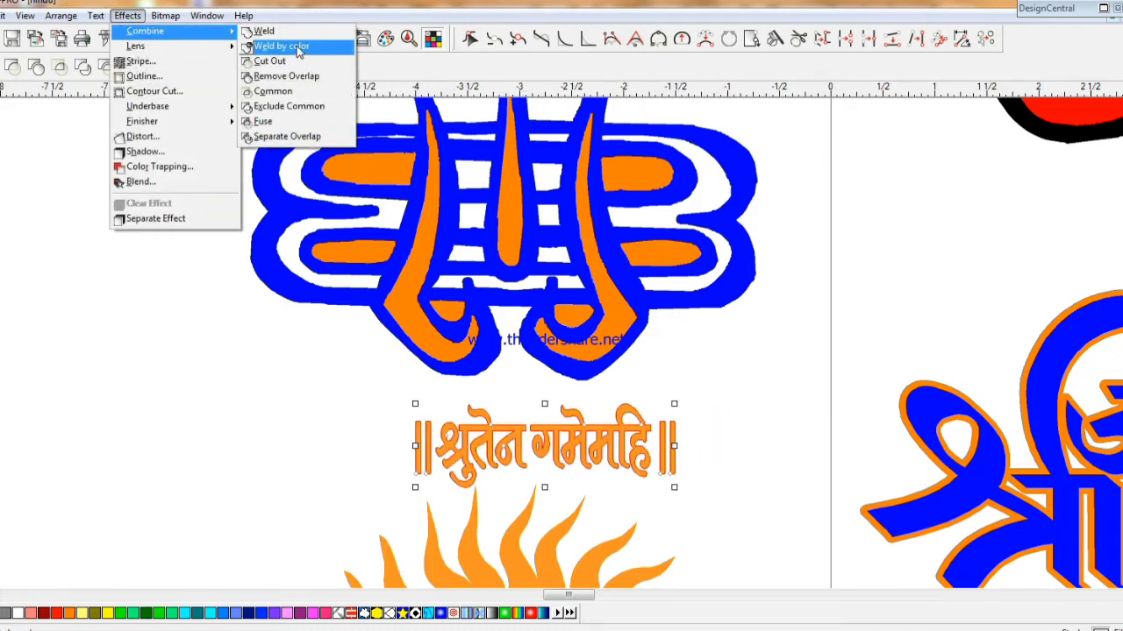
left_click(299, 48)
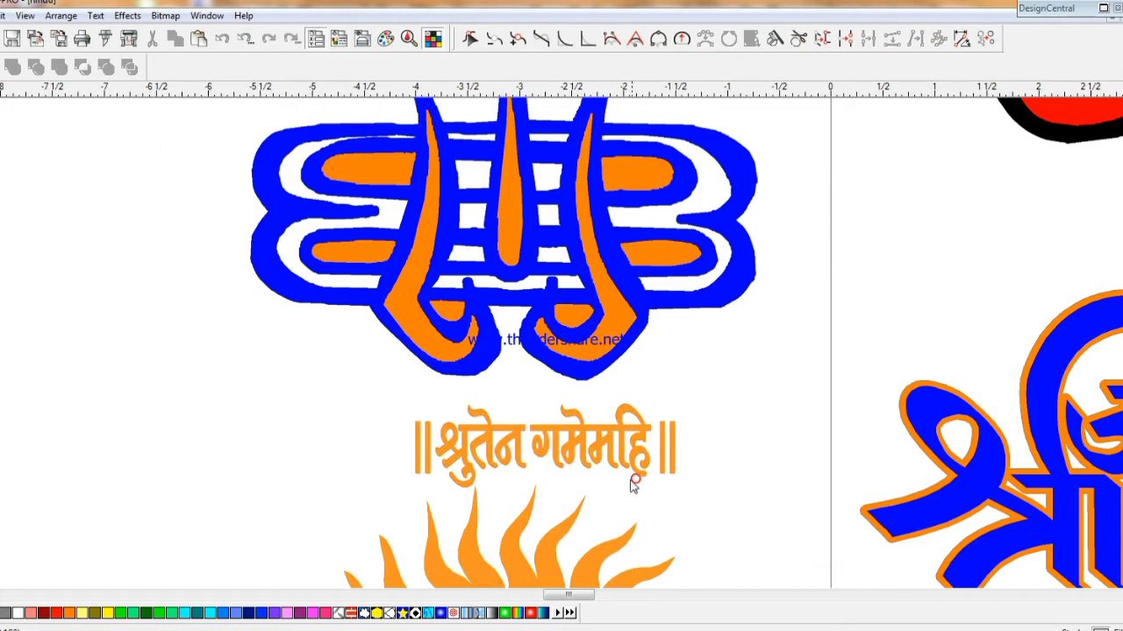
- Center the red spiked ring, the ओ३म् text and the orange flame sun on one another
scroll(633, 486, "down", 2)
scroll(632, 488, "down", 4)
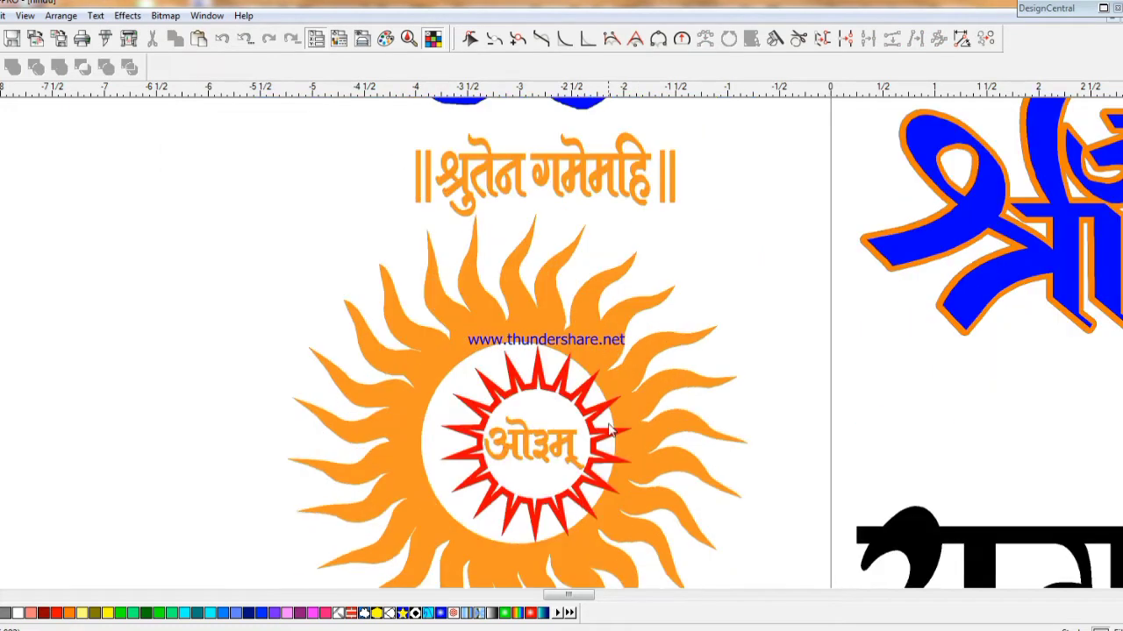
left_click(594, 423)
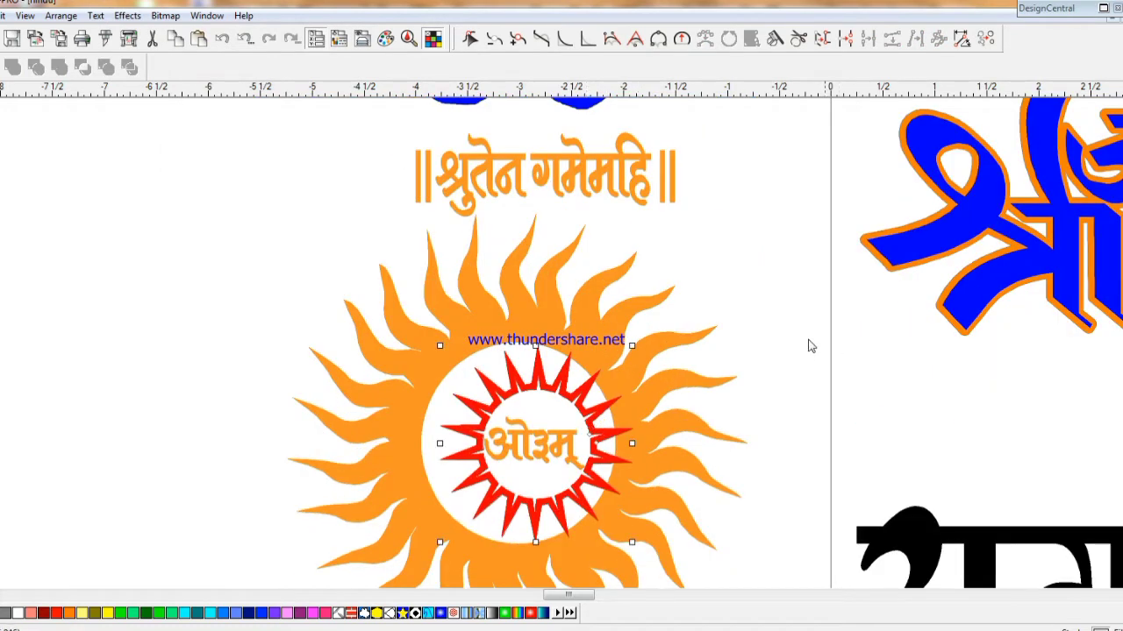
left_click_drag(752, 361, 444, 480)
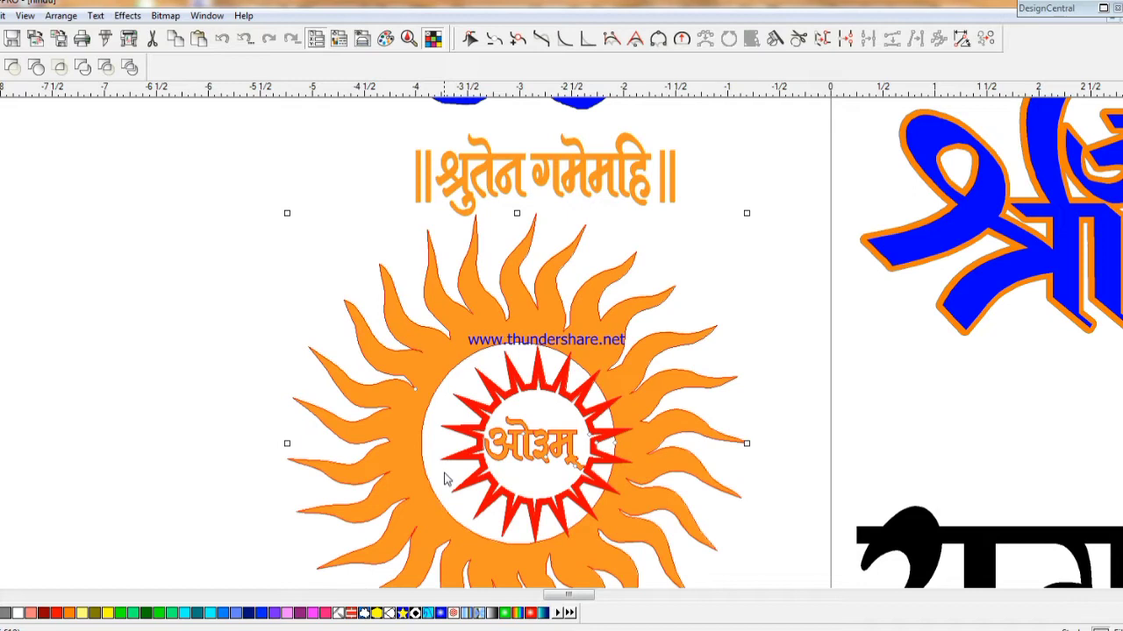
key("c")
key("e")
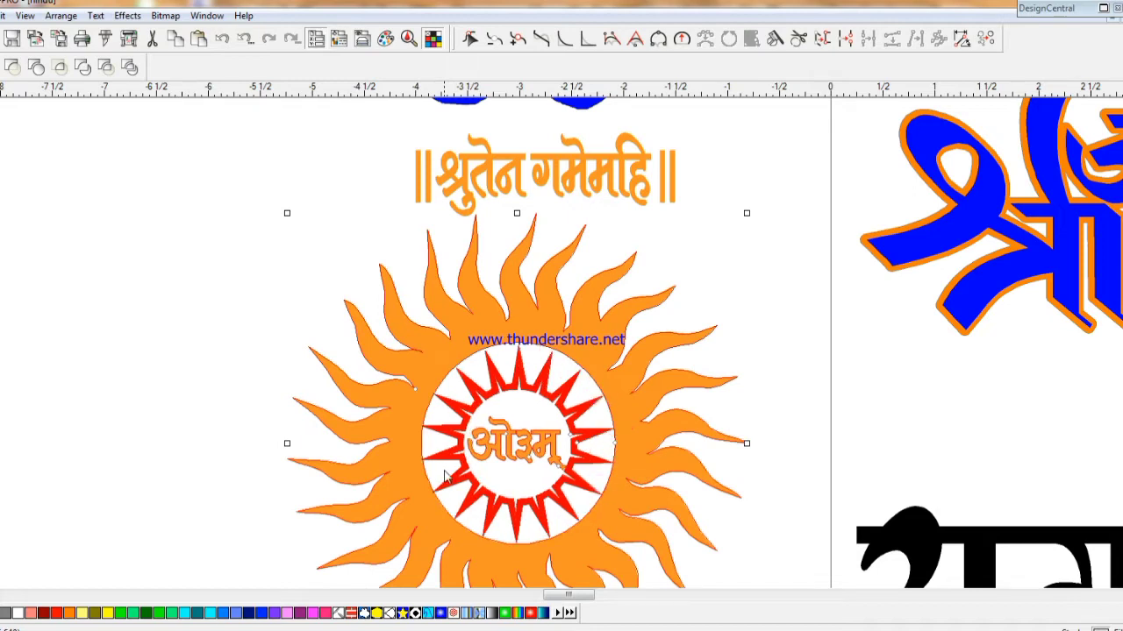
left_click(737, 489)
- Fill the red spiked ring around ओ३म् with dark green
left_click(577, 421)
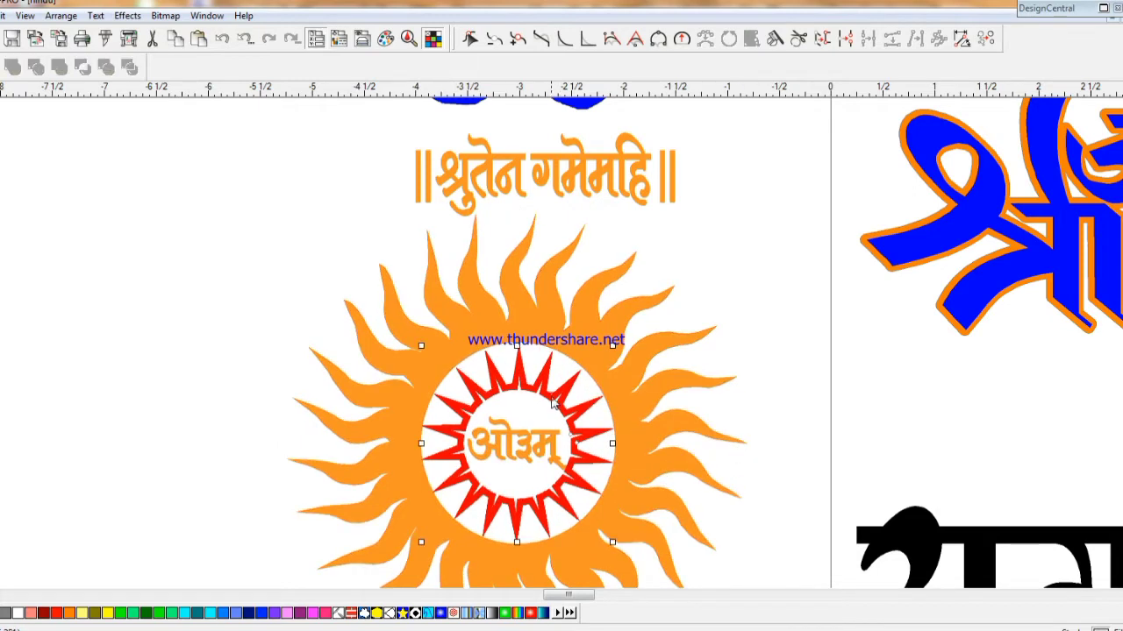
left_click(146, 614)
scroll(210, 483, "down", 3)
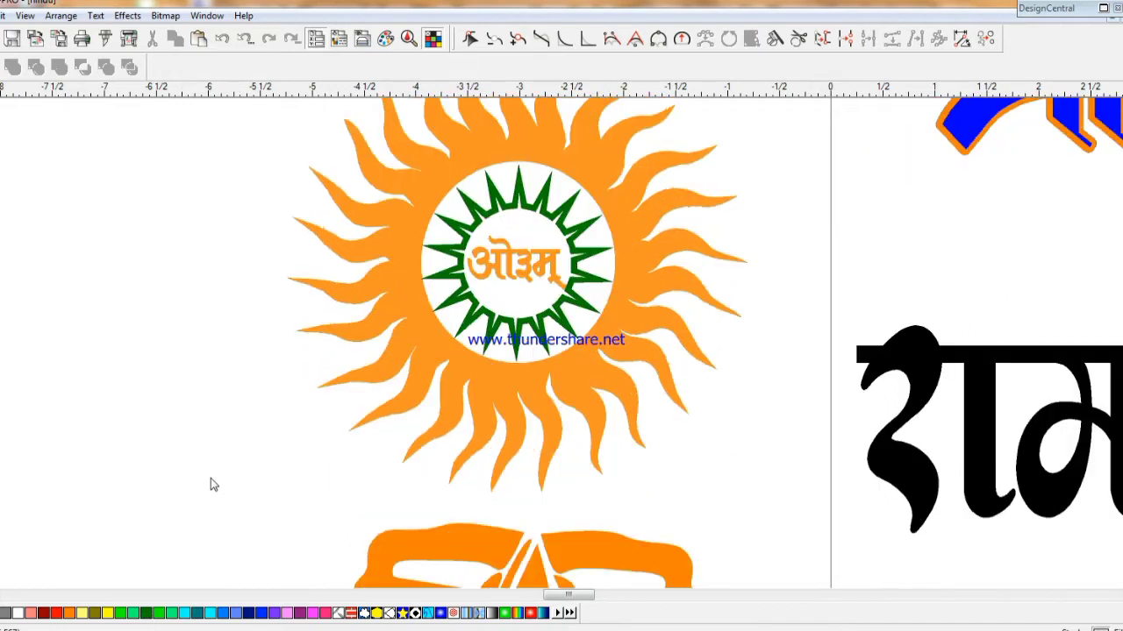
- Fill the orange tilak emblem below the flame sun with blue
scroll(211, 484, "down", 4)
left_click(509, 379)
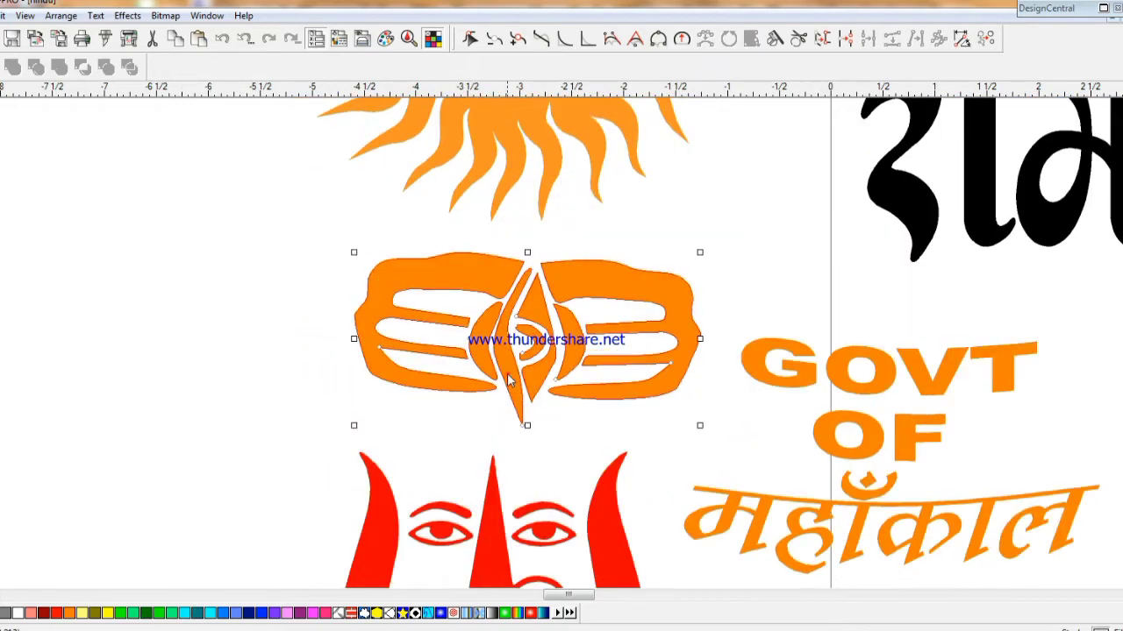
left_click(259, 613)
- Fill the red trident with the face inside it with black
scroll(220, 488, "down", 3)
left_click(490, 462)
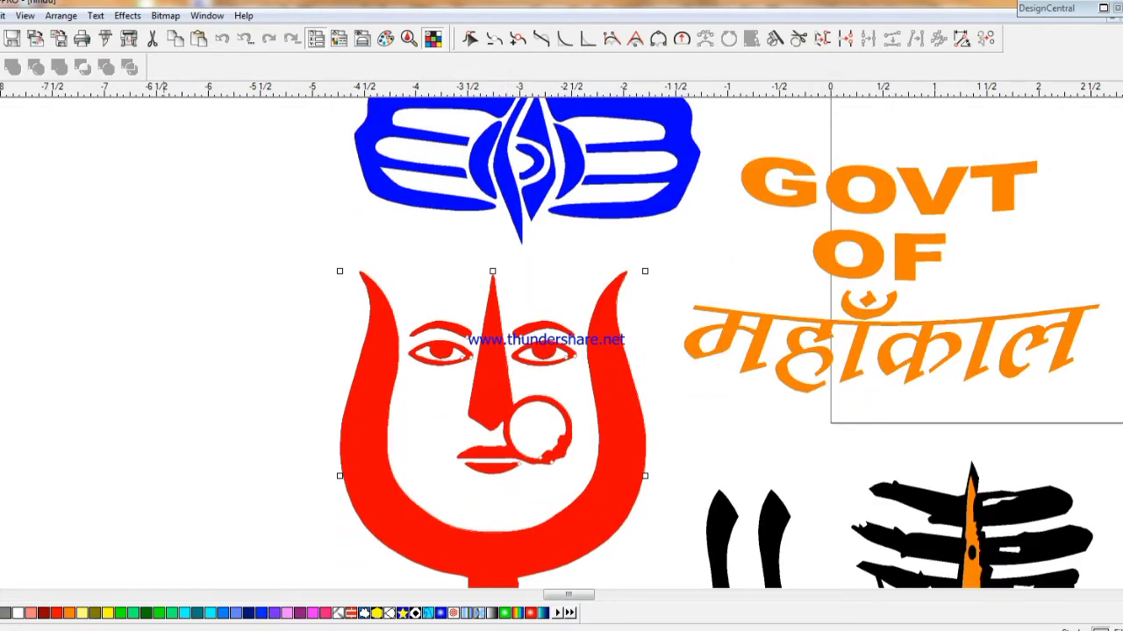
left_click(5, 613)
- Look over the remaining designs down to the end of the page and return to the श्री राम sun
scroll(100, 506, "down", 3)
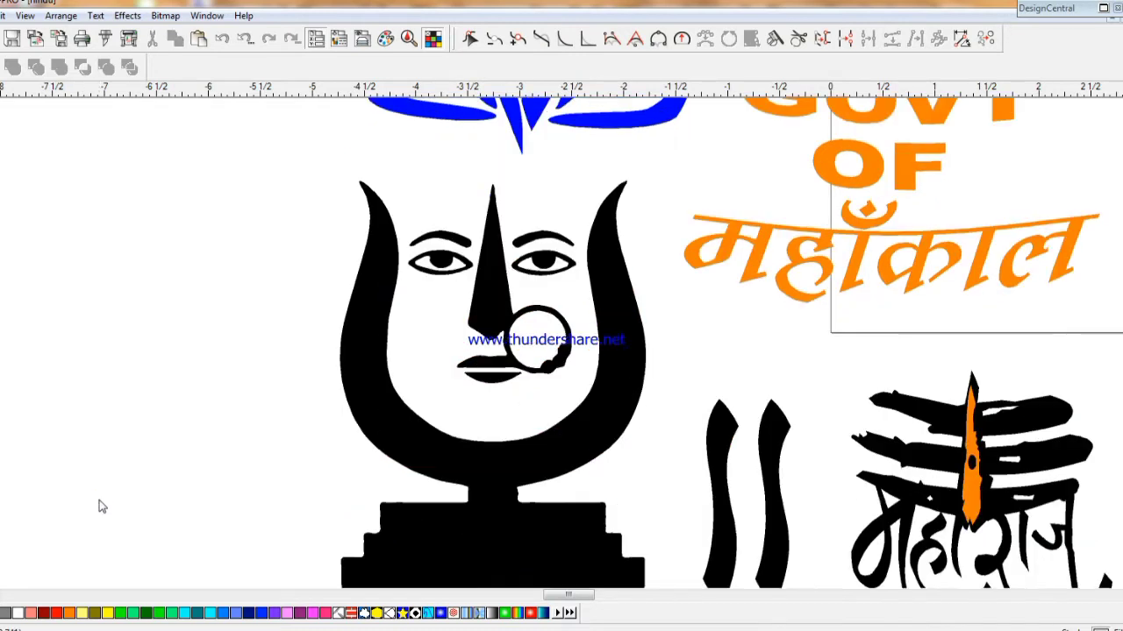
scroll(100, 506, "down", 3)
scroll(100, 506, "down", 5)
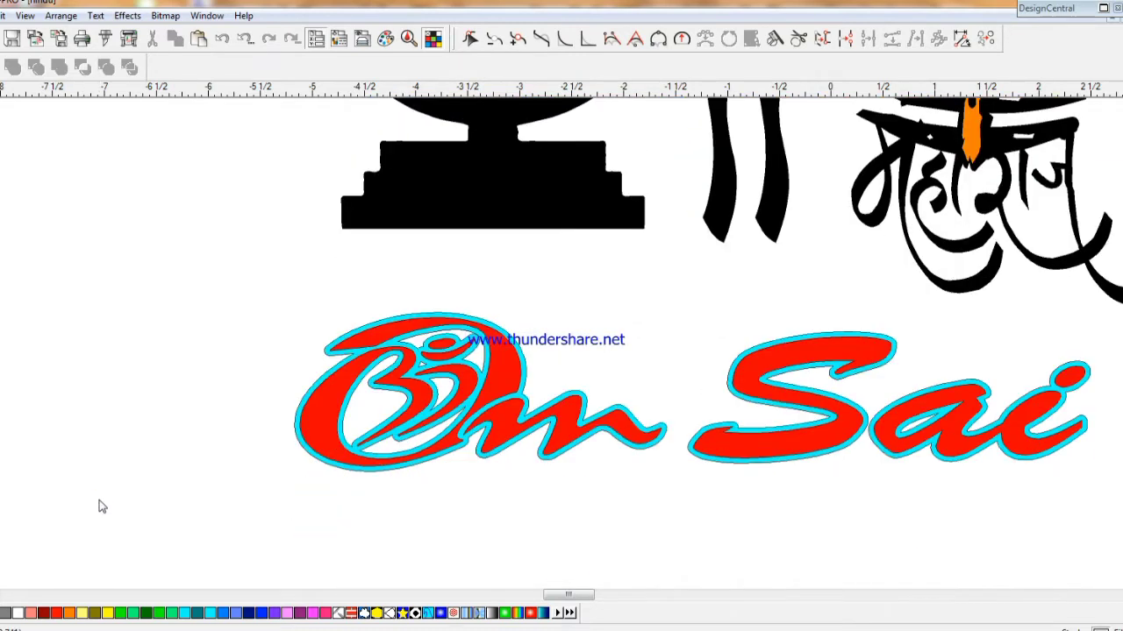
scroll(100, 506, "down", 5)
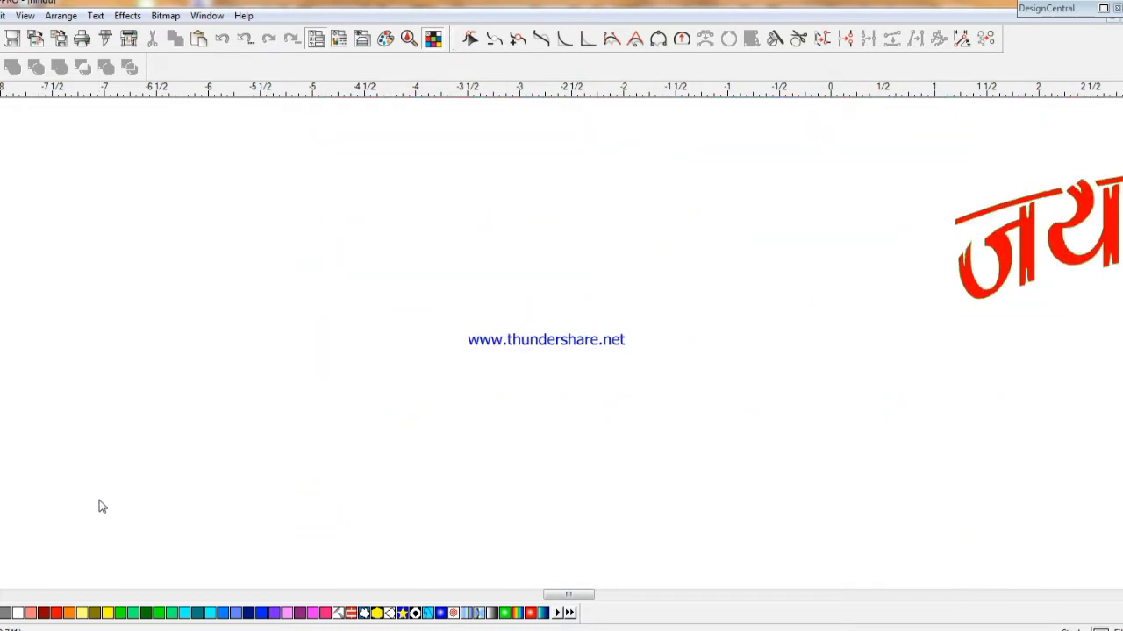
scroll(100, 506, "up", 6)
scroll(100, 506, "up", 15)
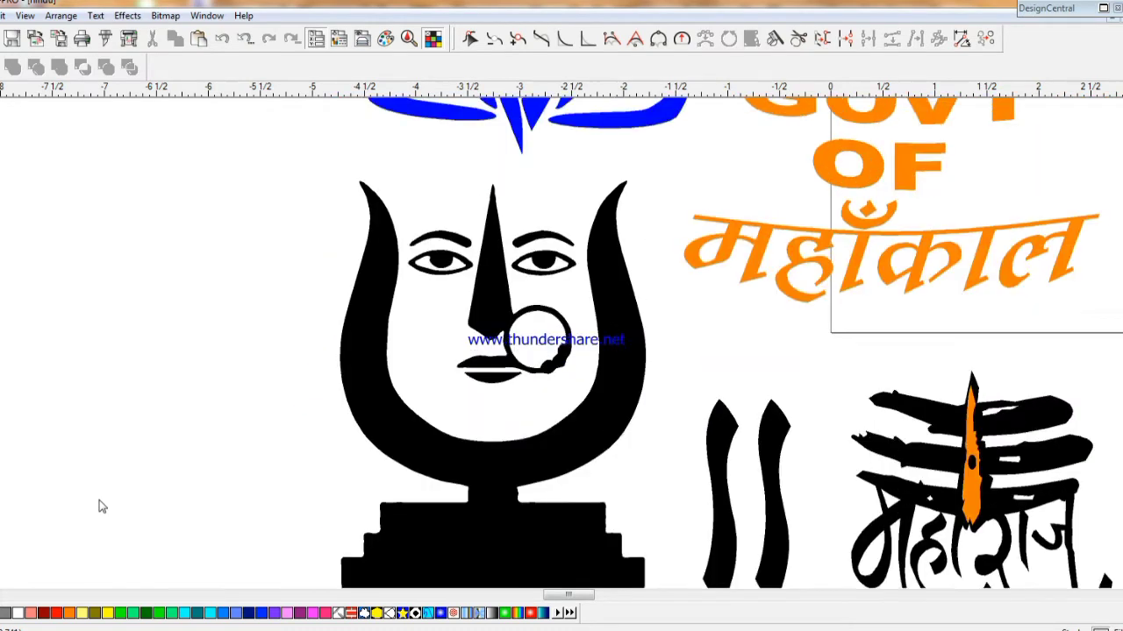
scroll(100, 506, "up", 15)
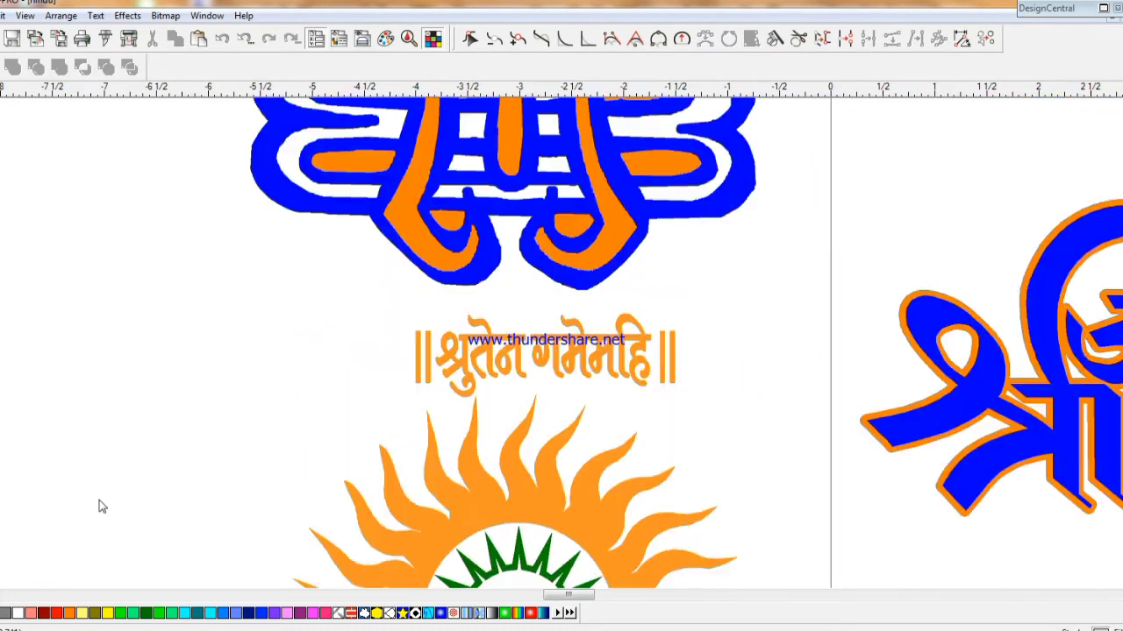
scroll(100, 507, "up", 15)
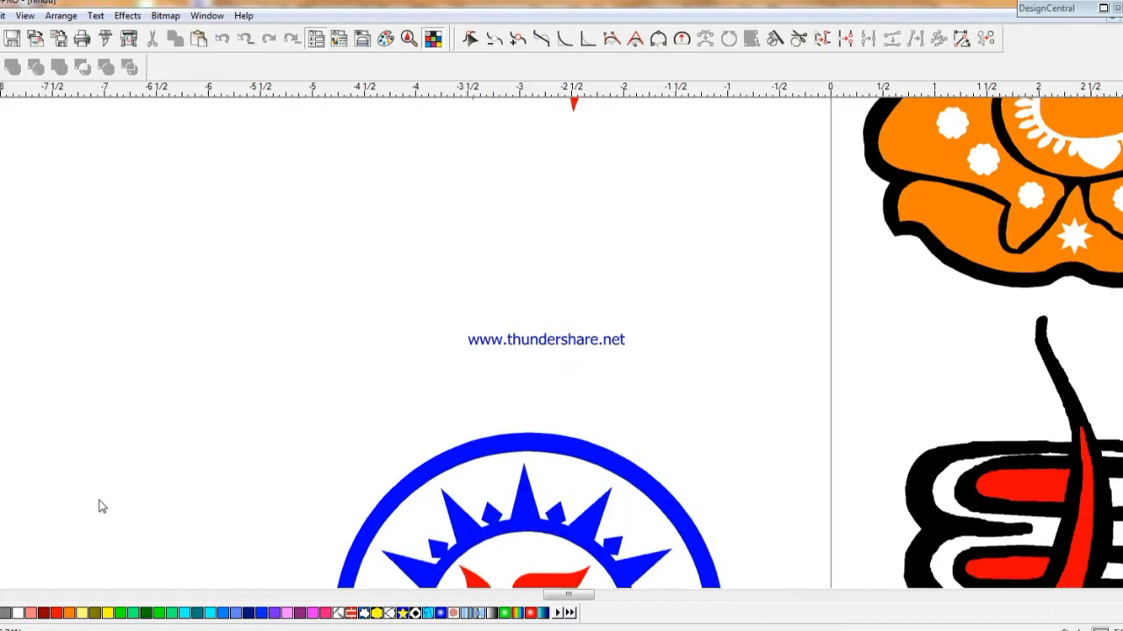
- Try teal on Ganesha's orange head shape and settle on an olive fill
left_click(923, 414)
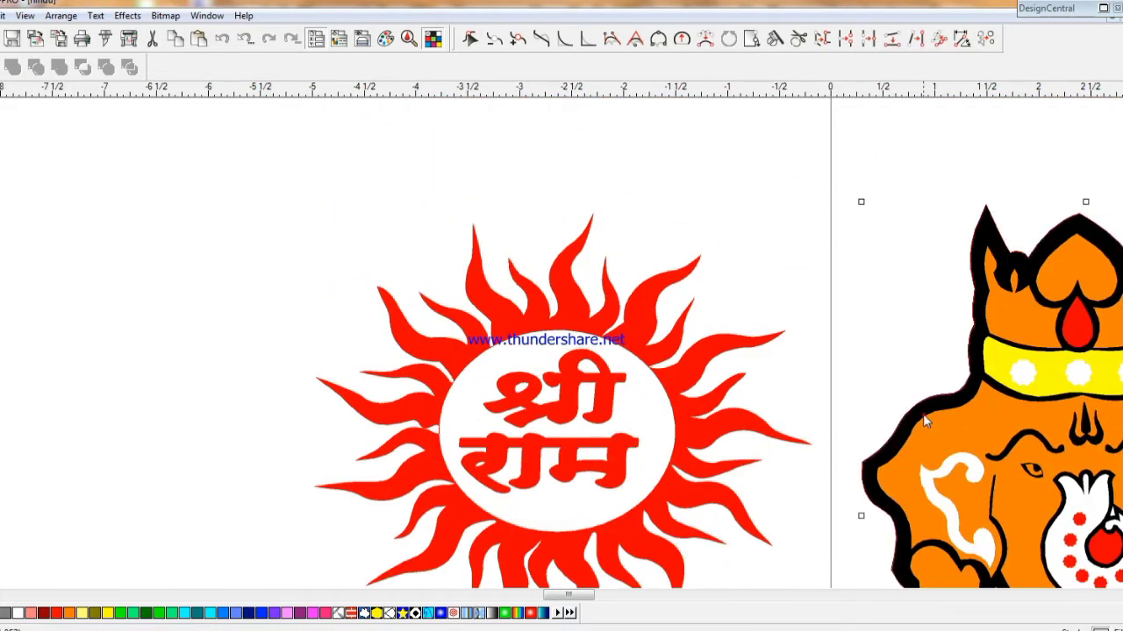
key("shift+F2")
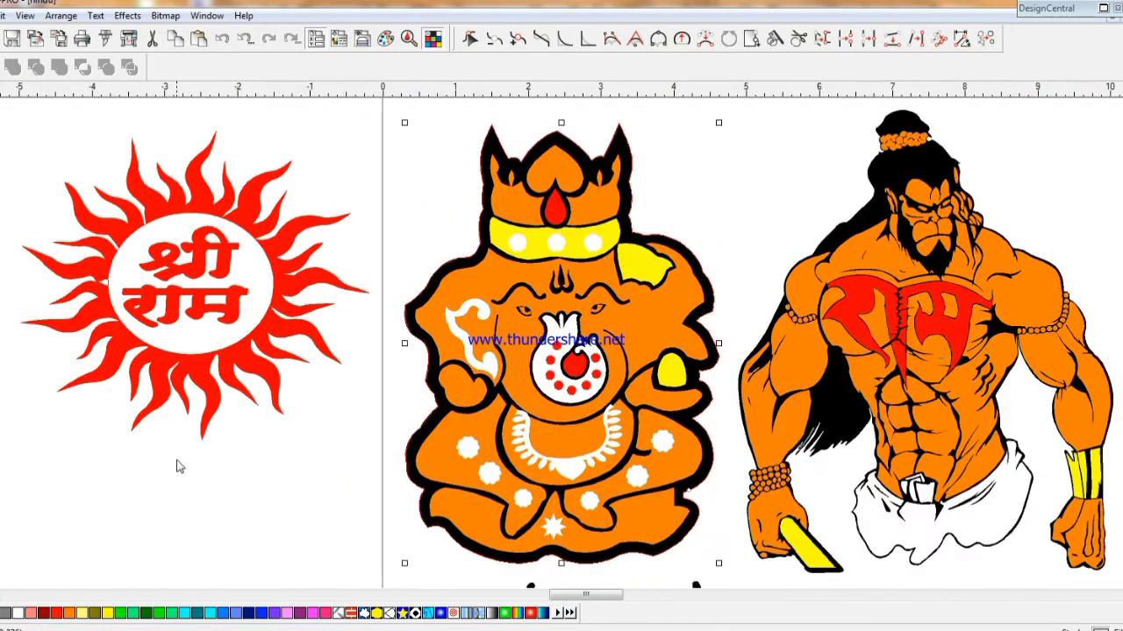
left_click(233, 465)
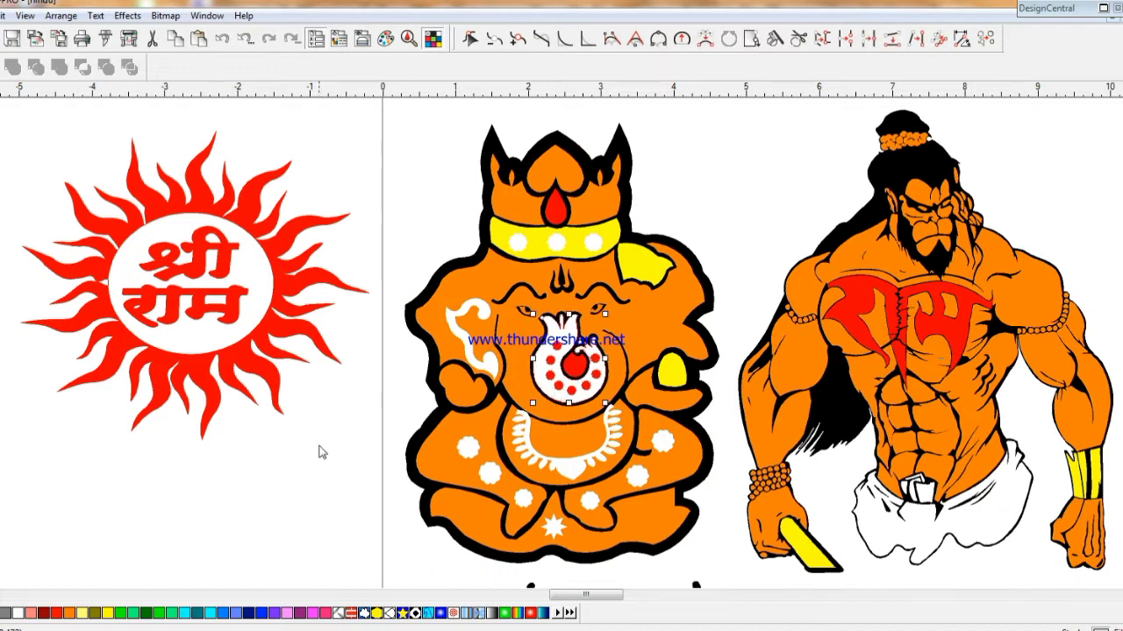
left_click(518, 350)
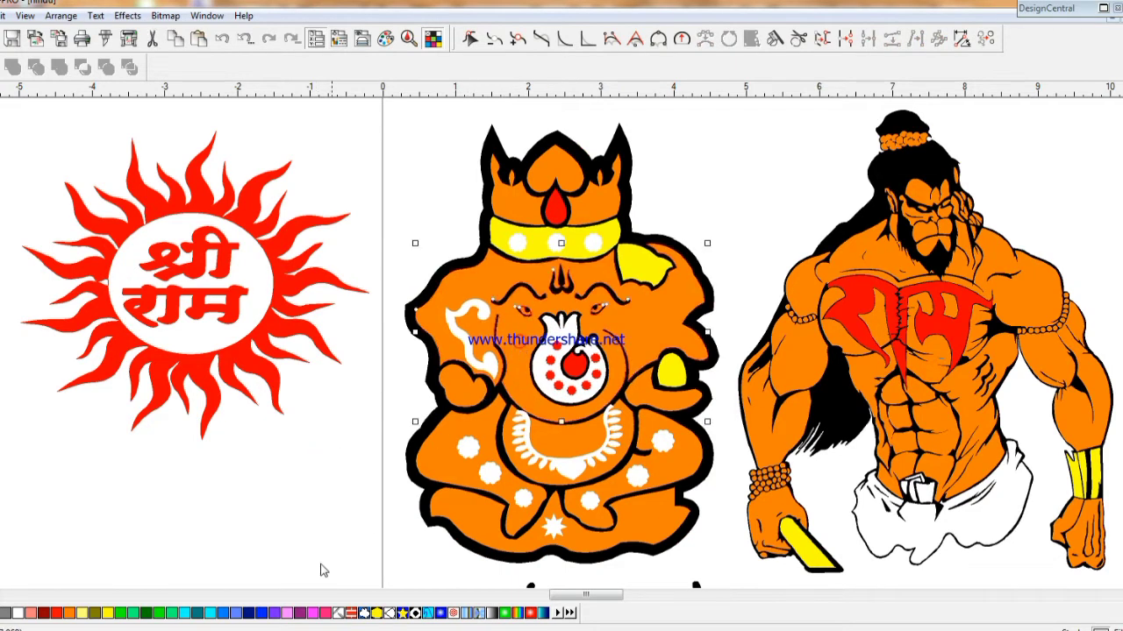
left_click(198, 613)
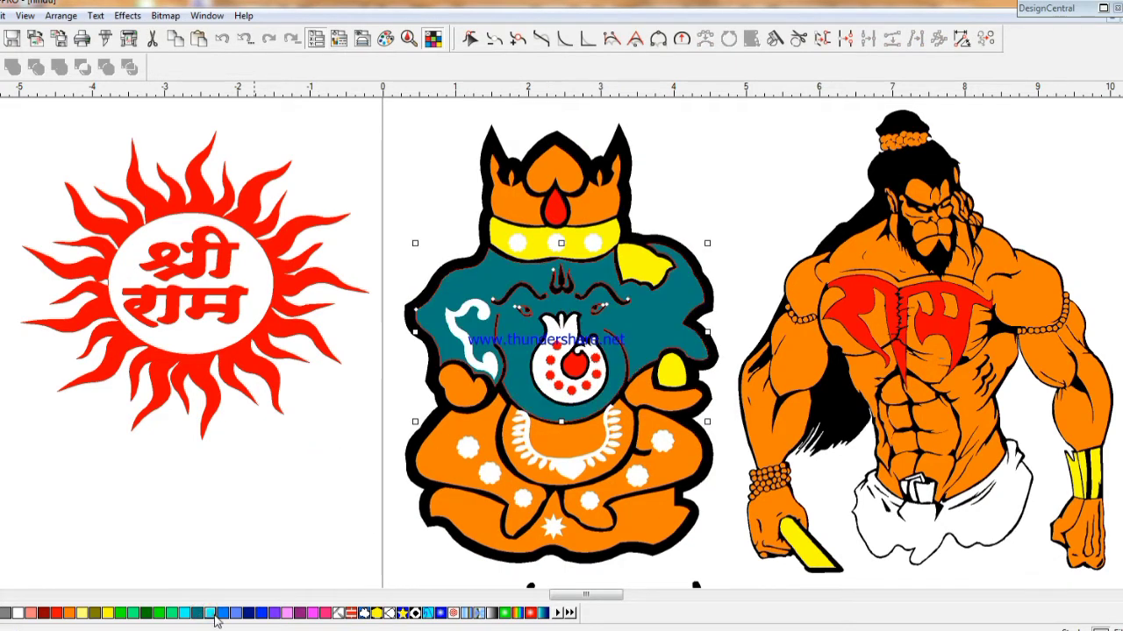
left_click(212, 613)
left_click(107, 613)
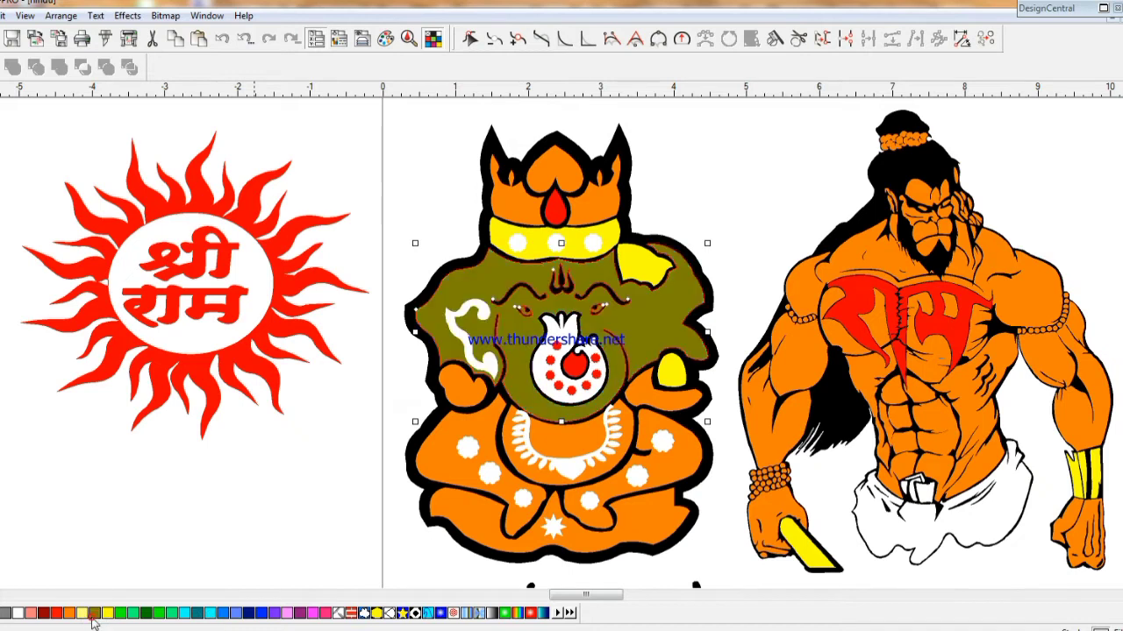
left_click(167, 507)
- Fill the orange leg on Ganesha's left side of the drawing with blue and the belly with purple
left_click(497, 437)
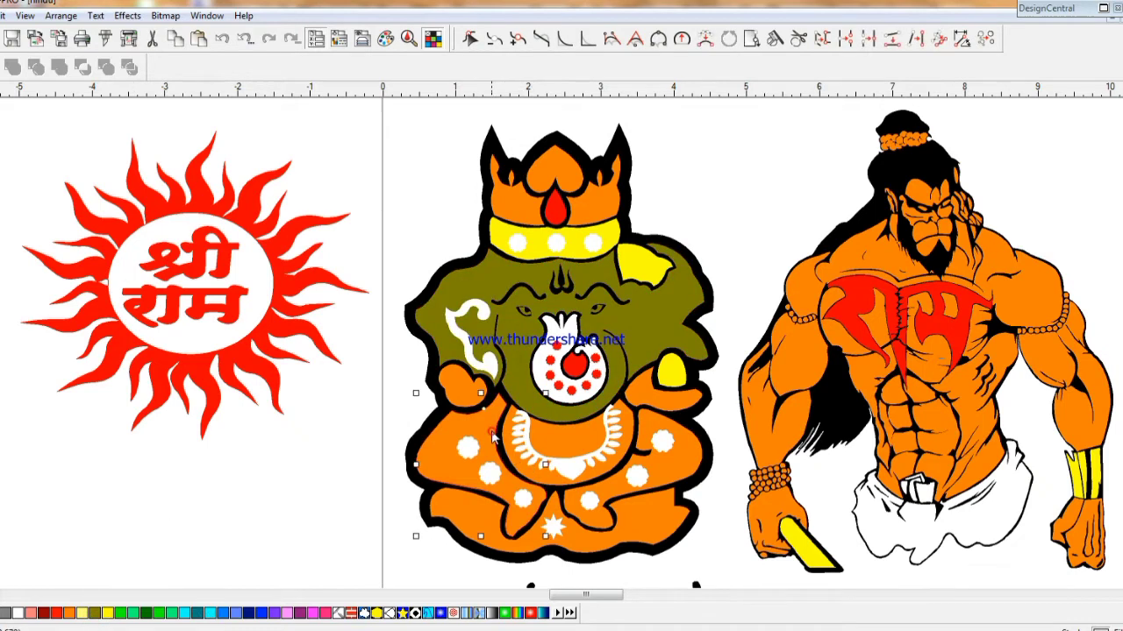
left_click(258, 614)
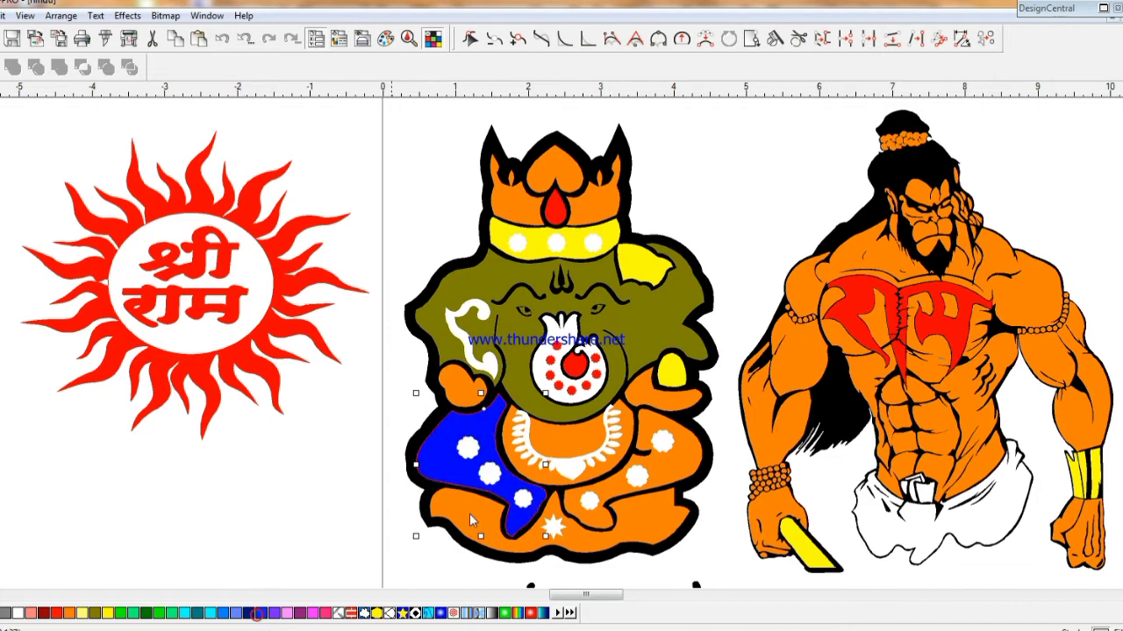
key("Tab")
left_click(273, 613)
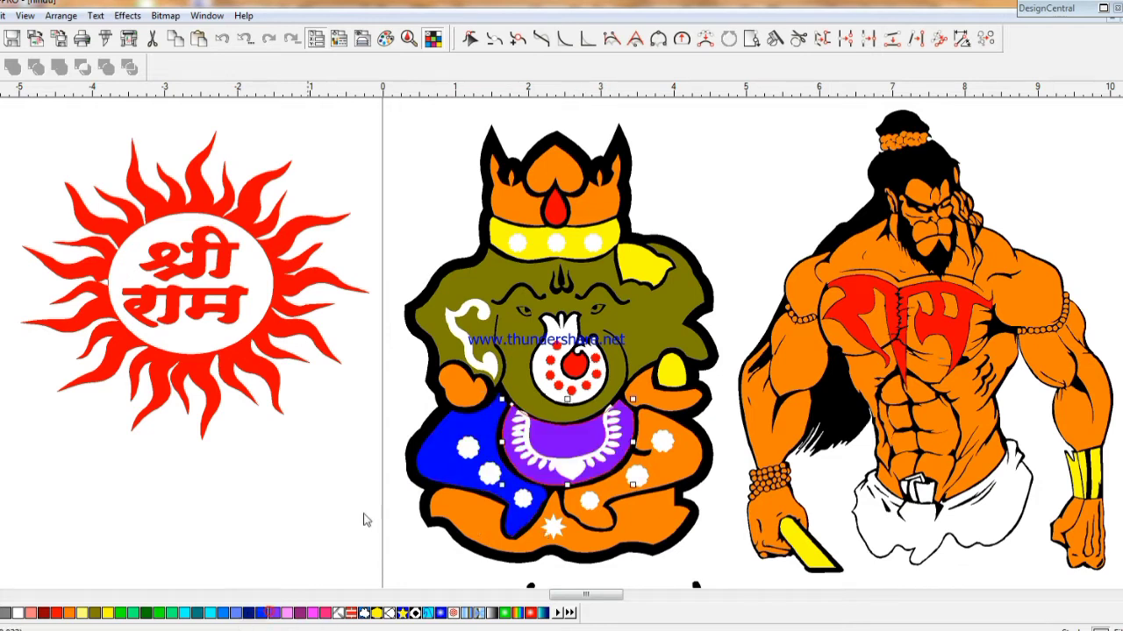
- Fill Ganesha's olive head, the orange hand beside the yellow sweet and the remaining orange leg with blue
left_click(530, 358)
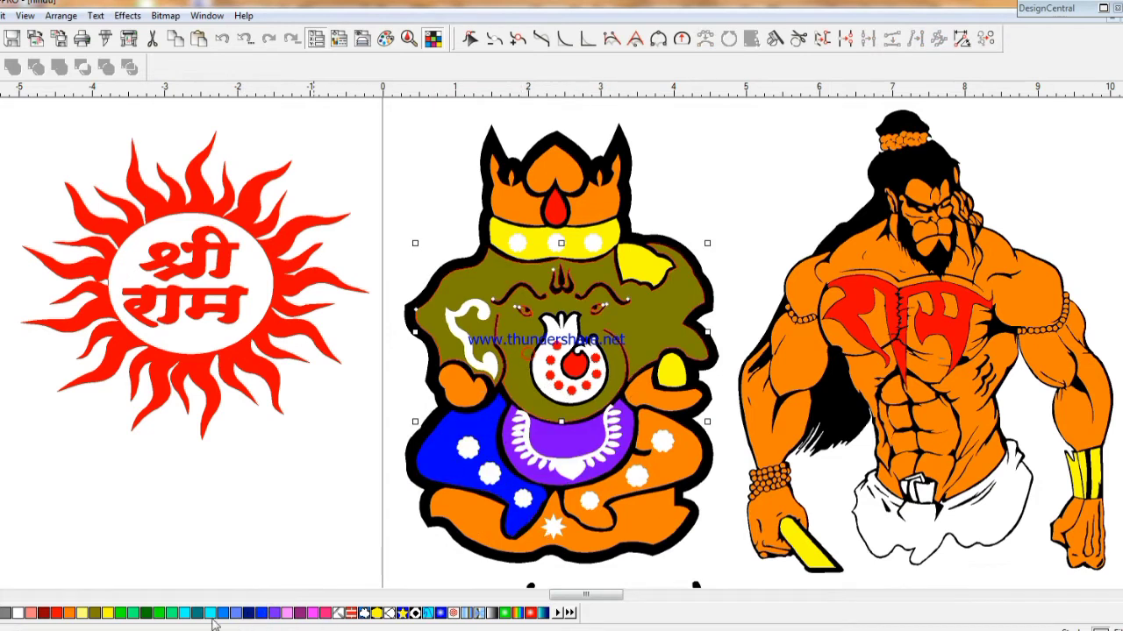
left_click(262, 613)
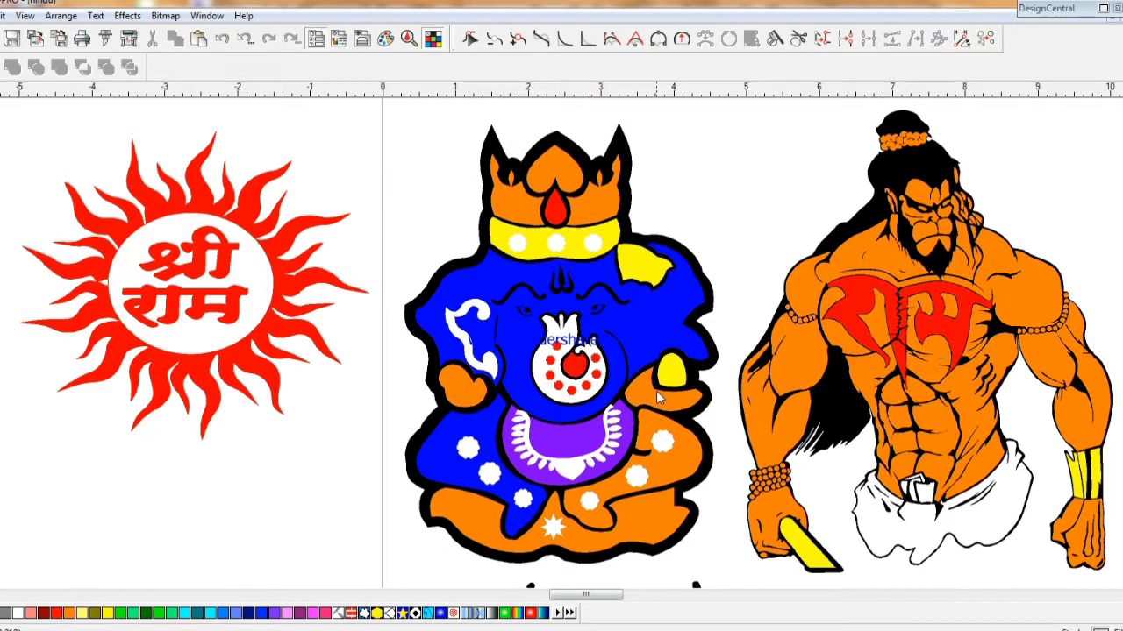
left_click(656, 395)
left_click(261, 613)
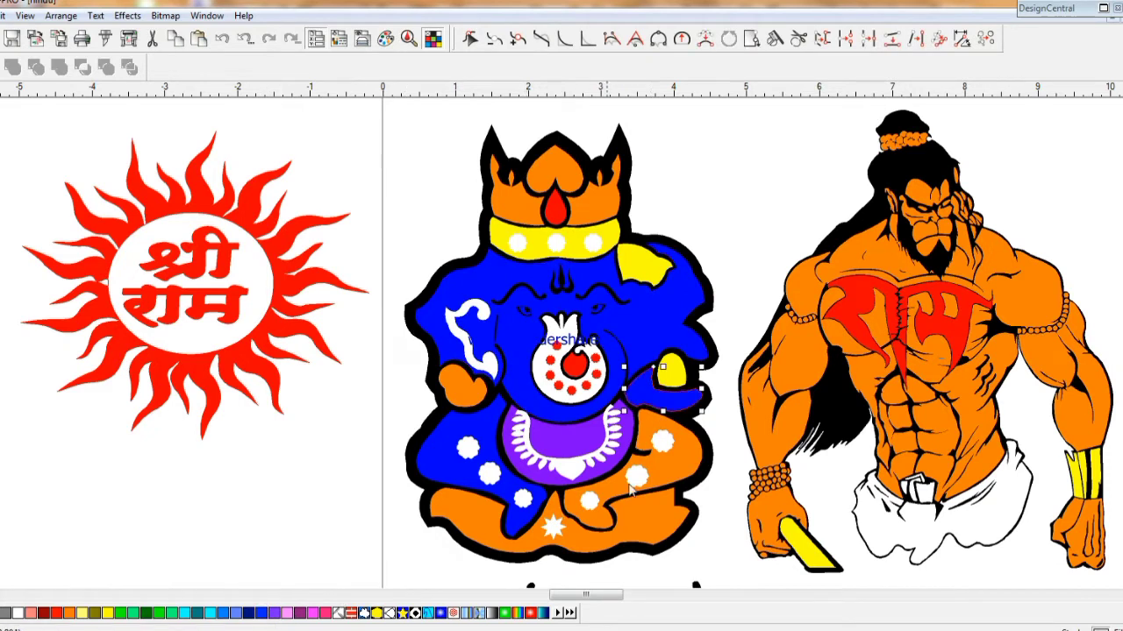
left_click(662, 478)
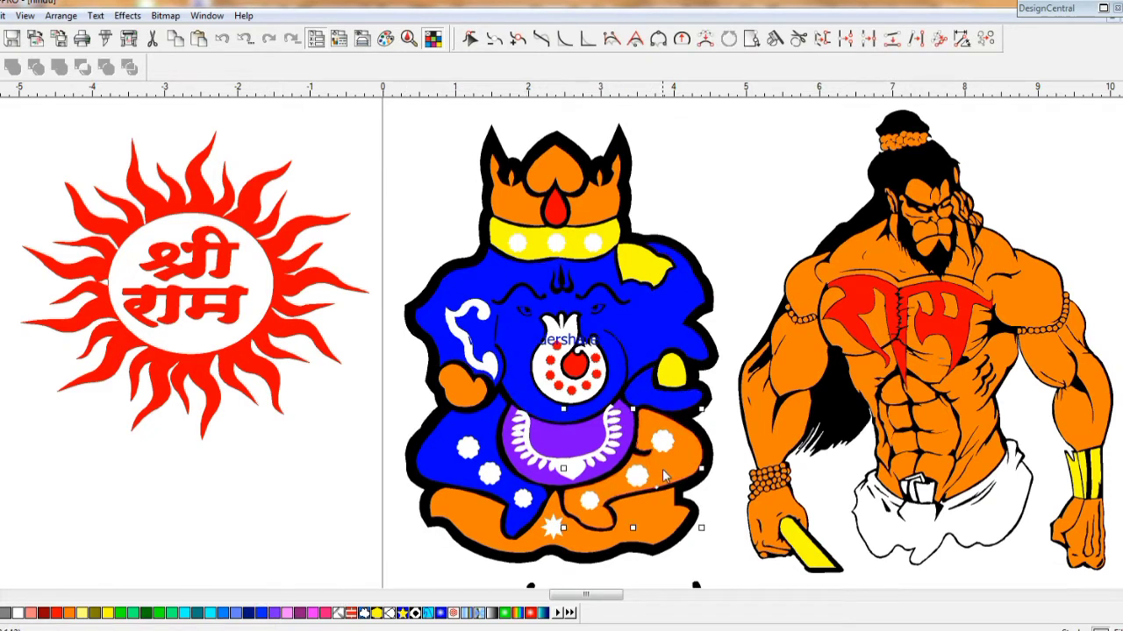
left_click(262, 613)
- Fill Ganesha's orange seat and both orange side sections of the crown with red
left_click(576, 546)
left_click(58, 613)
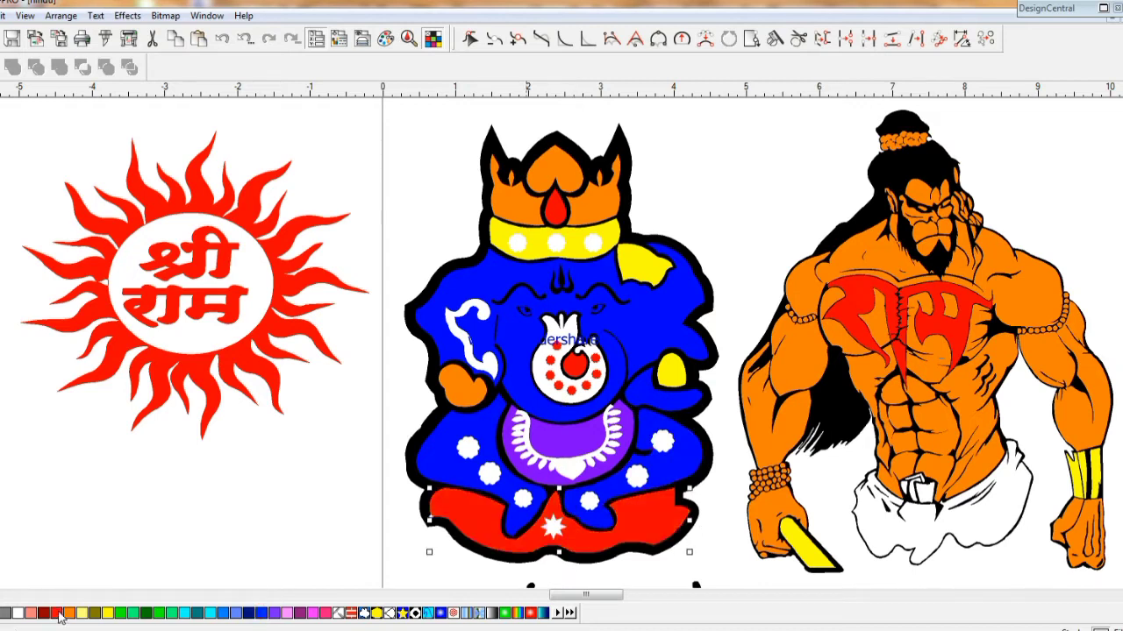
left_click(601, 201)
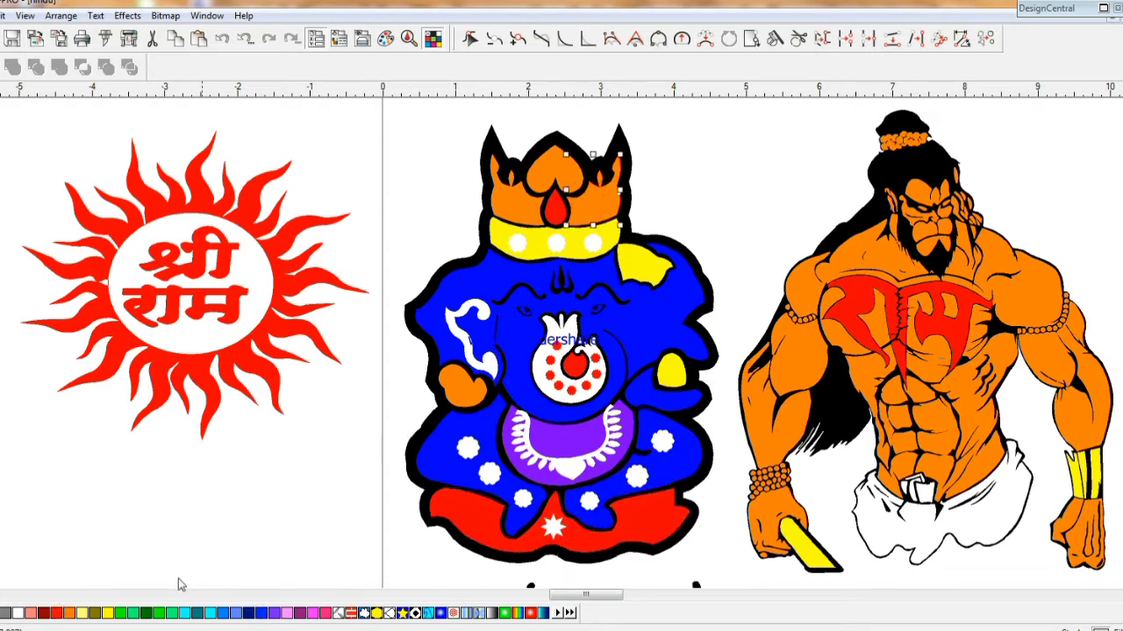
left_click(54, 613)
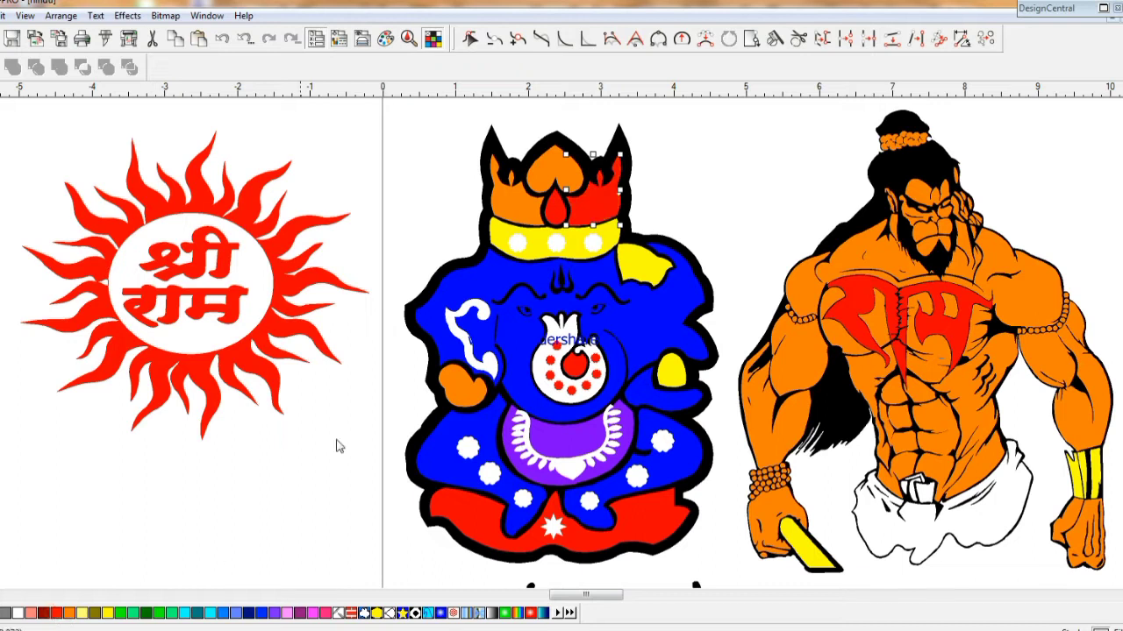
left_click(518, 216)
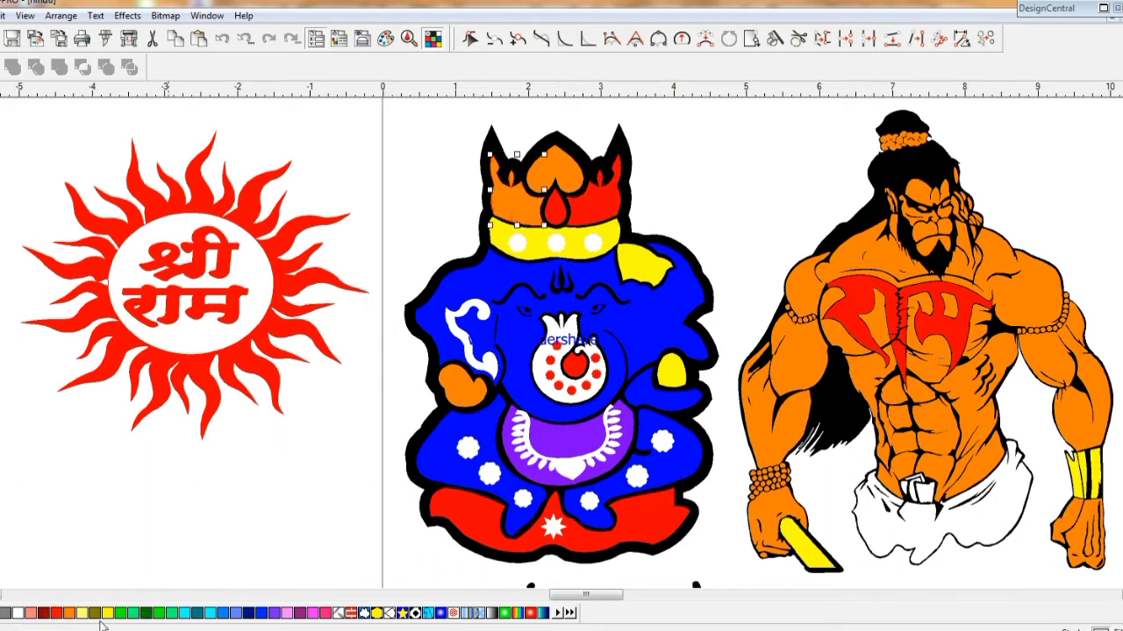
left_click(54, 613)
- Fill the crown's red teardrop jewel with teal and the orange heart shape above it with dark green
left_click(555, 209)
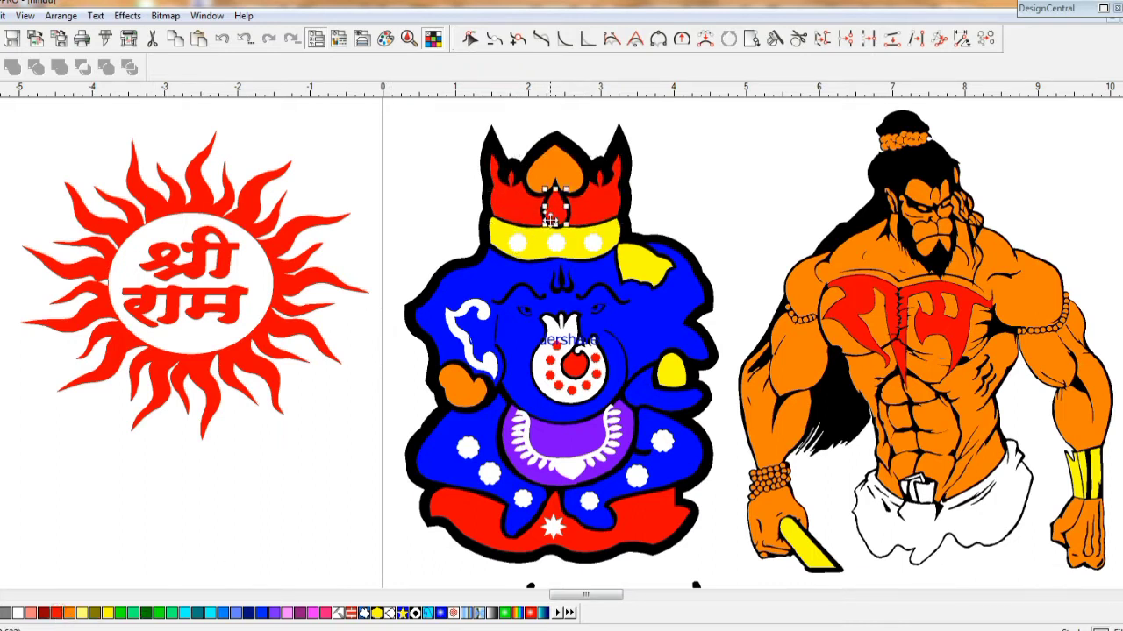
left_click(195, 614)
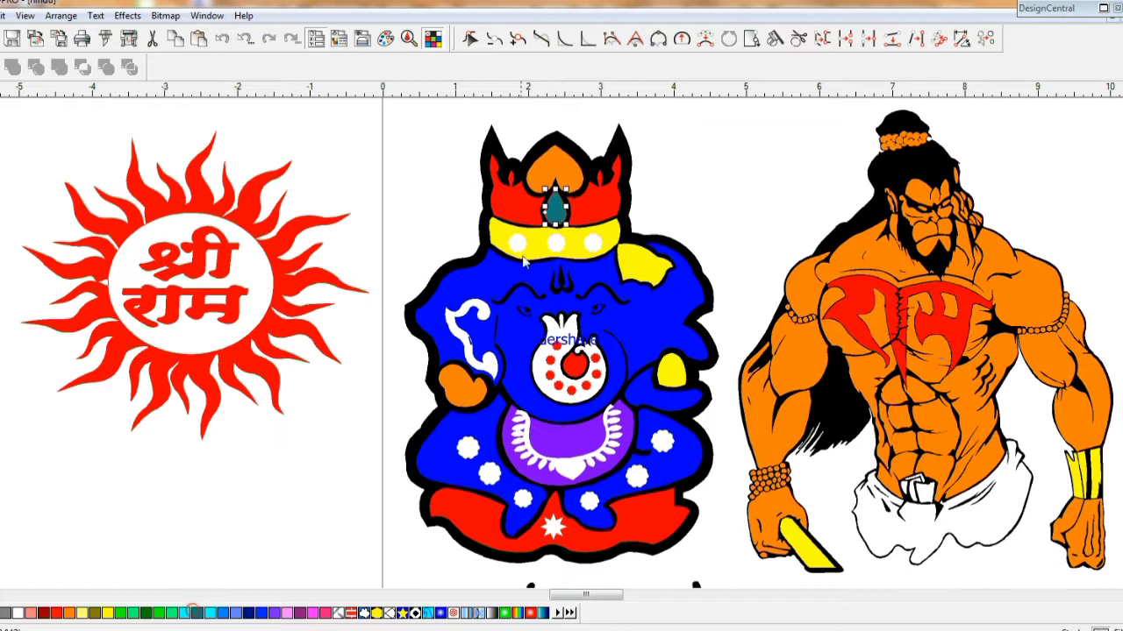
left_click(568, 187)
left_click(150, 613)
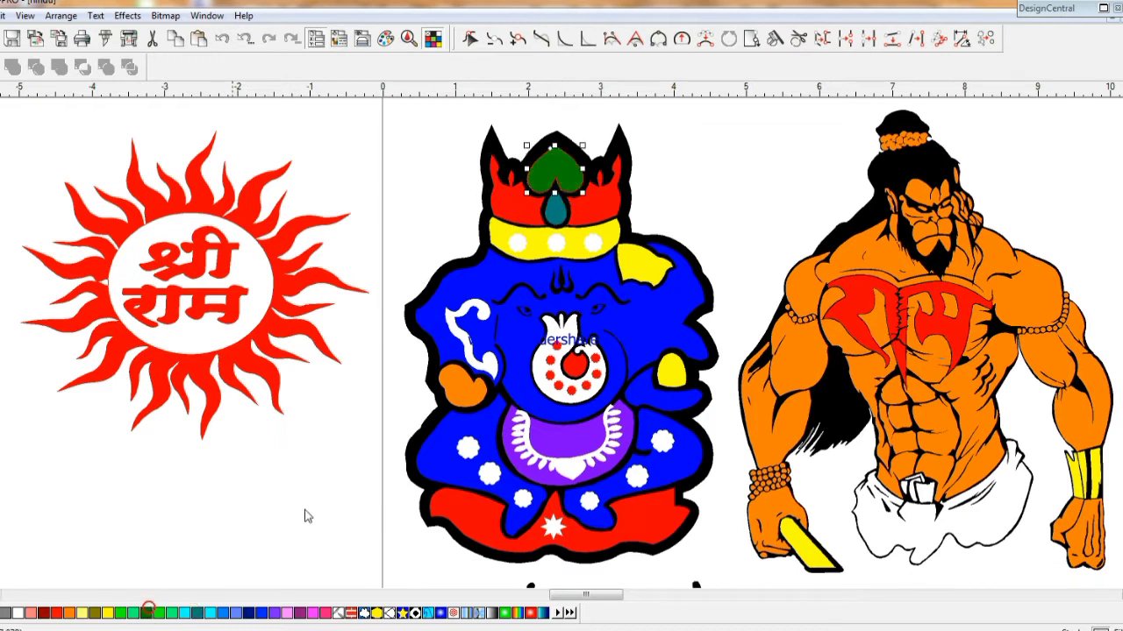
left_click(556, 215)
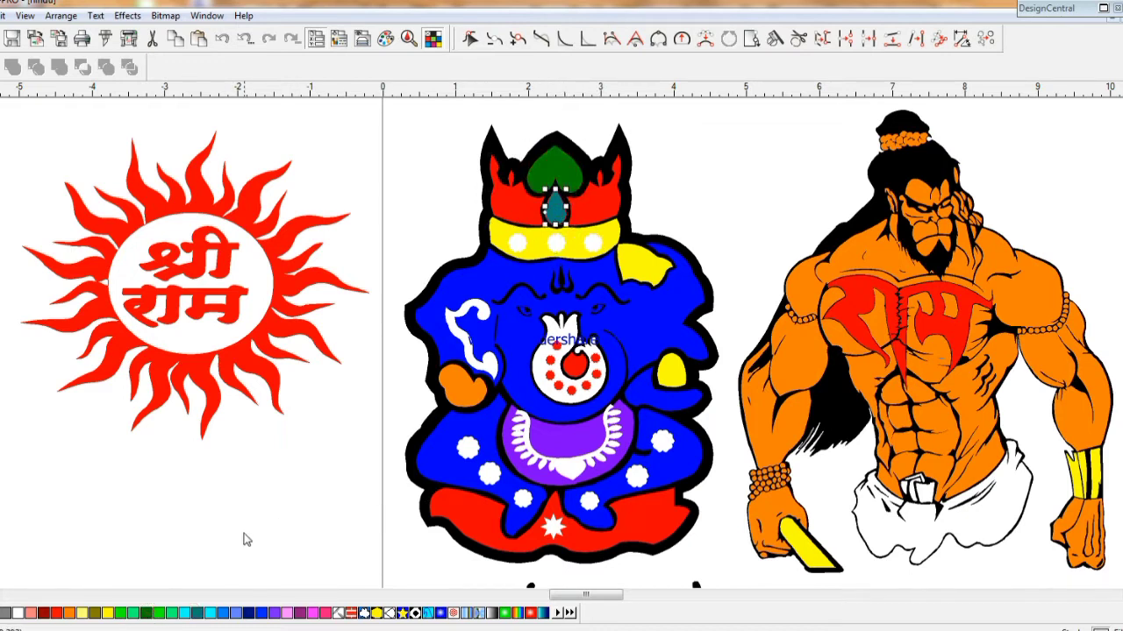
- Fill the yellow band at the base of Ganesha's crown with orange
left_click(602, 255)
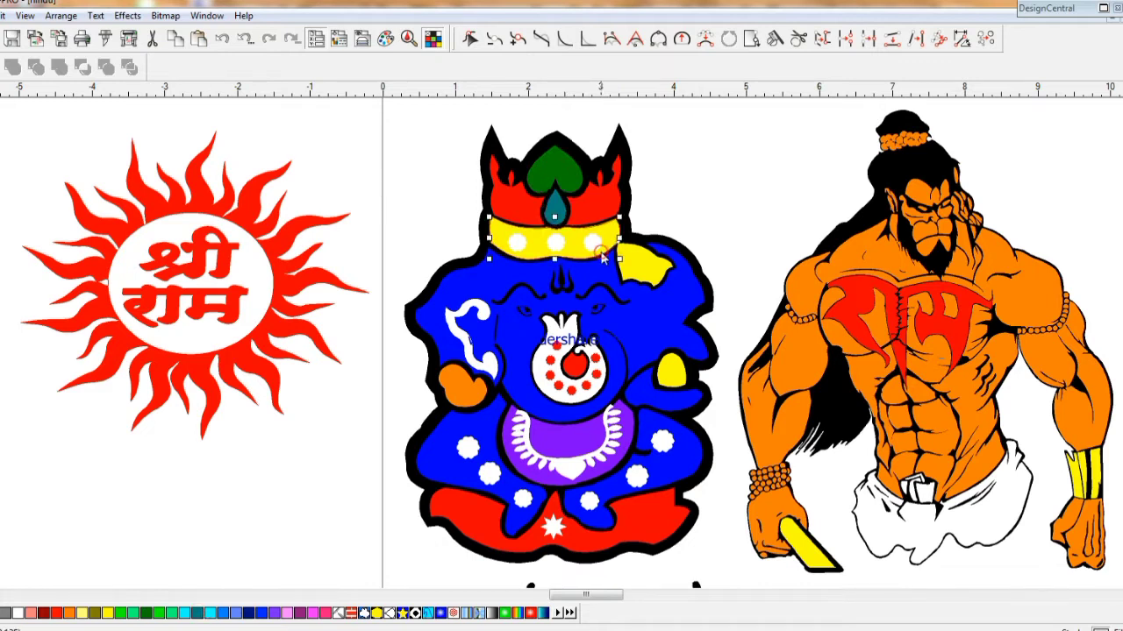
left_click(70, 613)
left_click(188, 533)
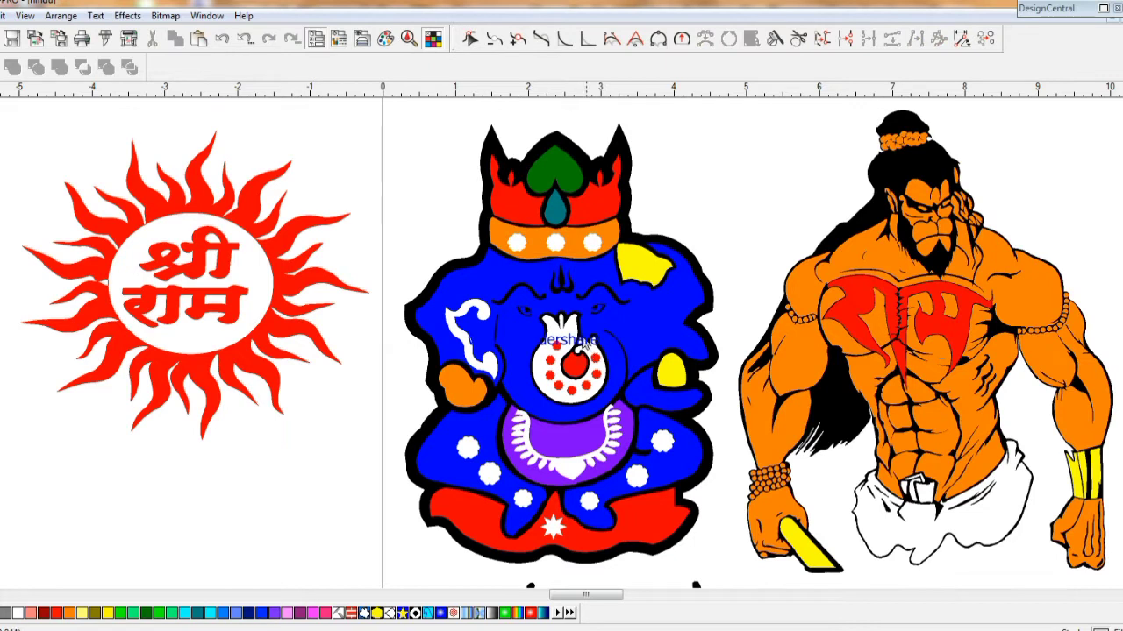
- Try dark green on the white ornament over Ganesha's trunk and settle on a bright green fill
left_click(570, 342)
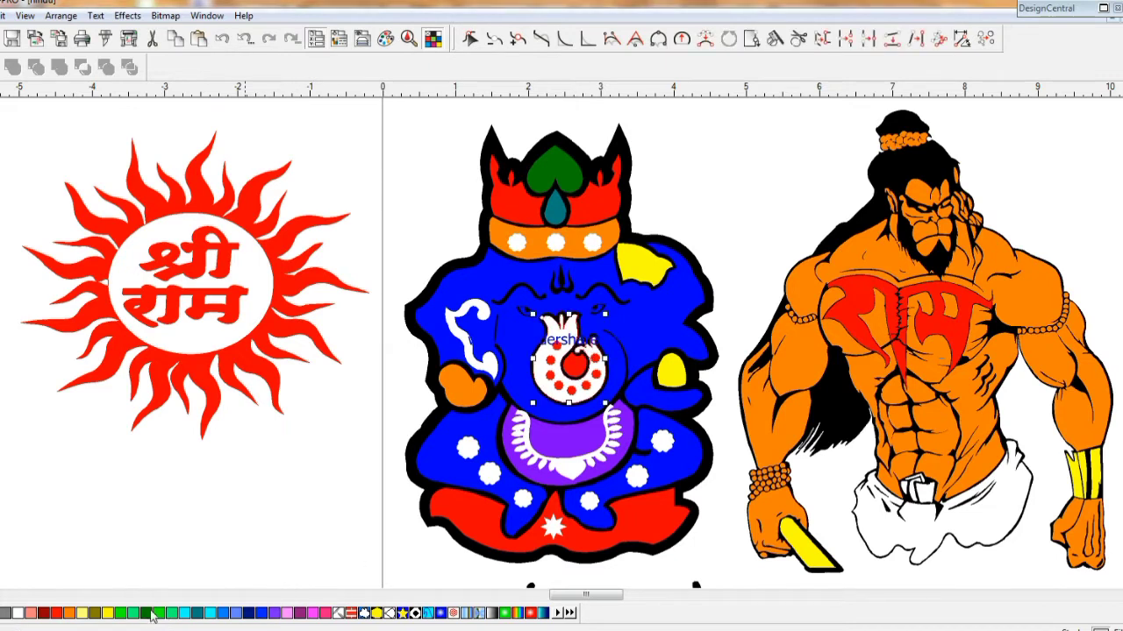
left_click(145, 613)
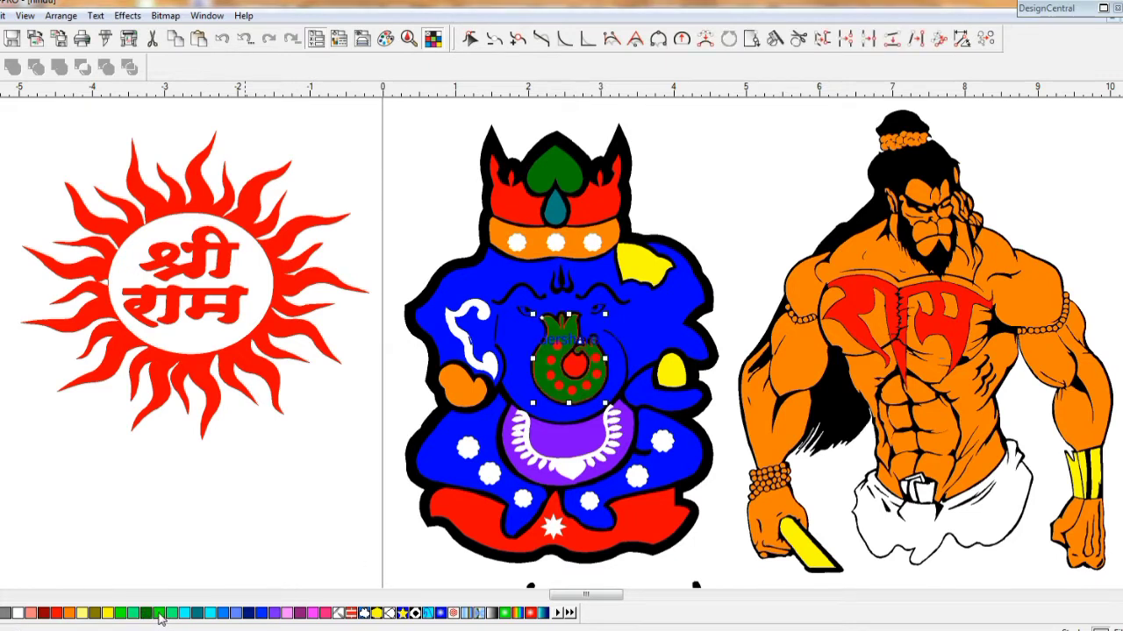
left_click(160, 614)
left_click(291, 454)
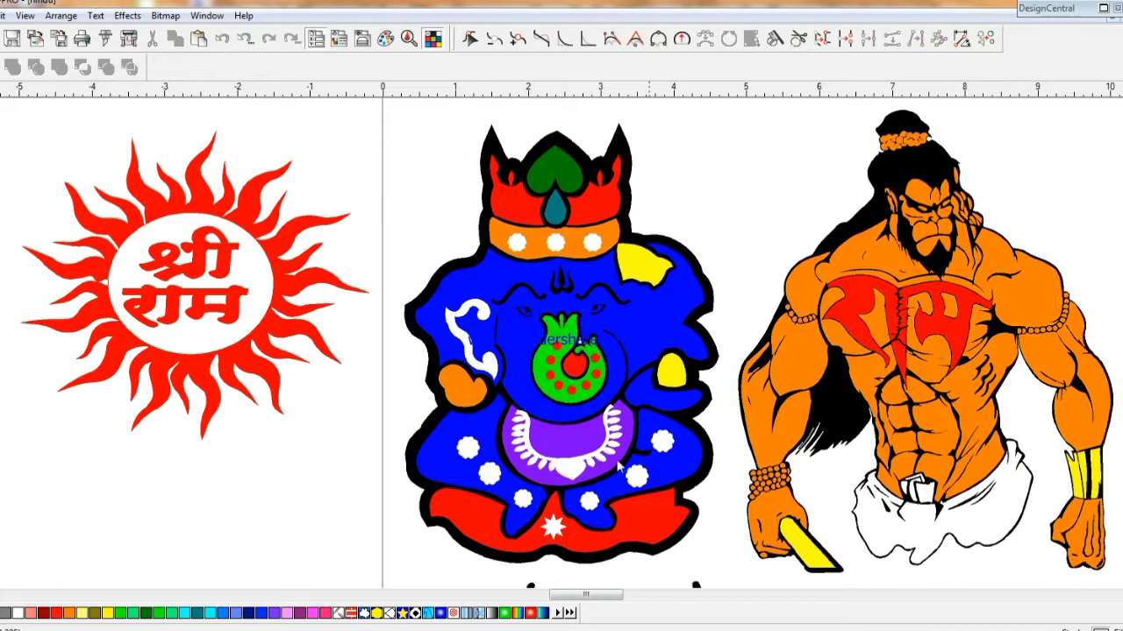
- Fill the white necklace on Ganesha's purple belly with yellow
left_click(568, 467)
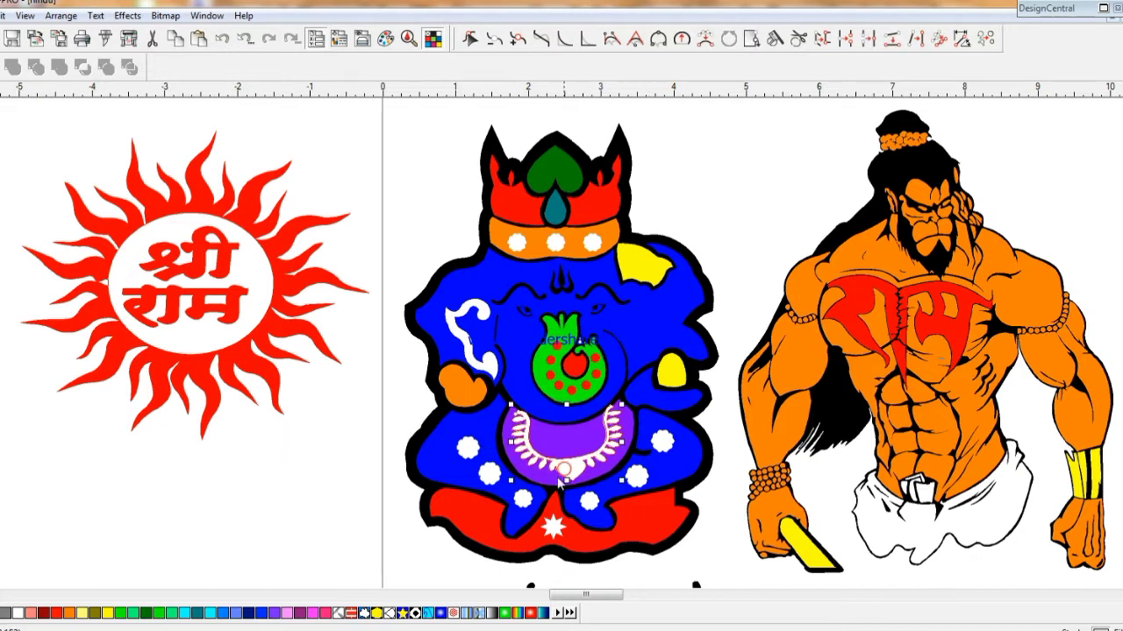
left_click(109, 614)
left_click(204, 540)
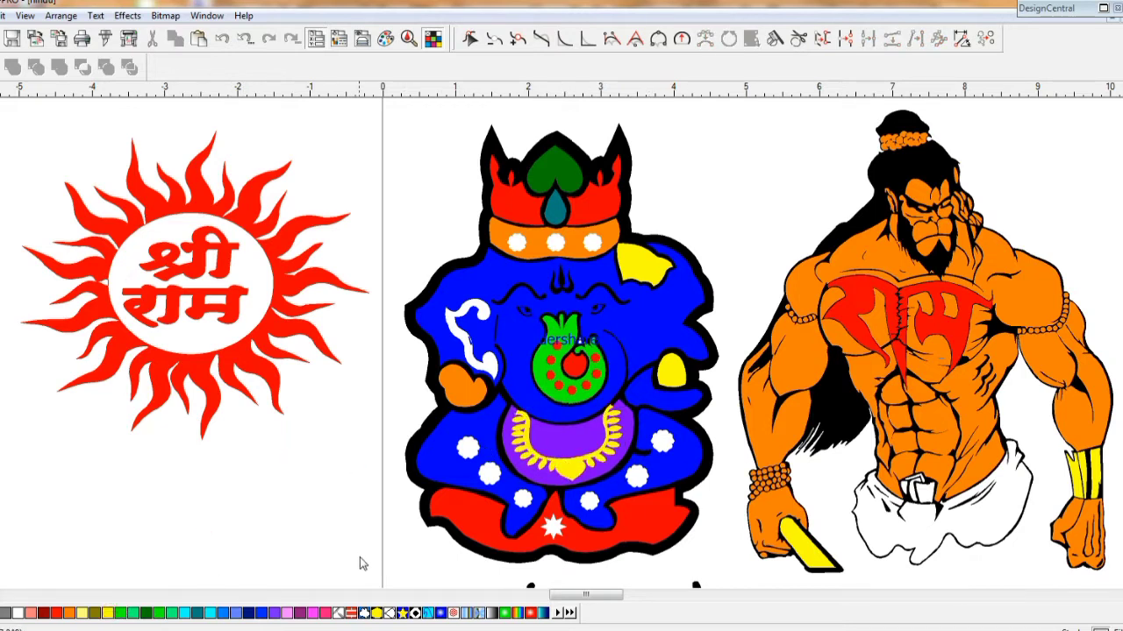
- Fill the म half of the red राम lettering on the muscular Hanuman figure's chest with blue
left_click(941, 336)
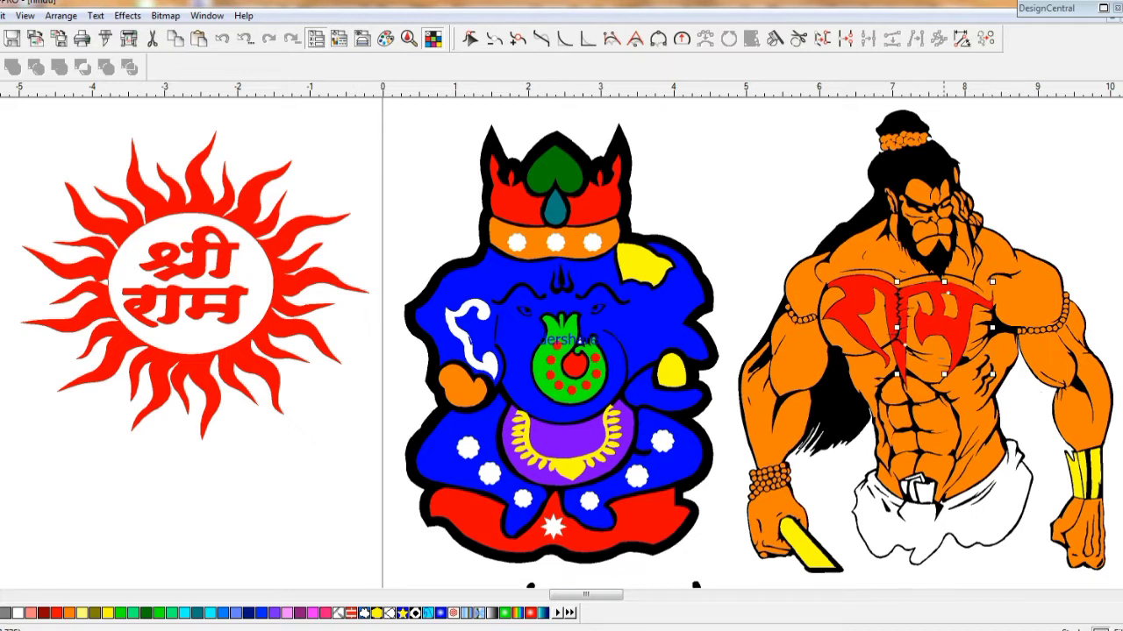
left_click(262, 613)
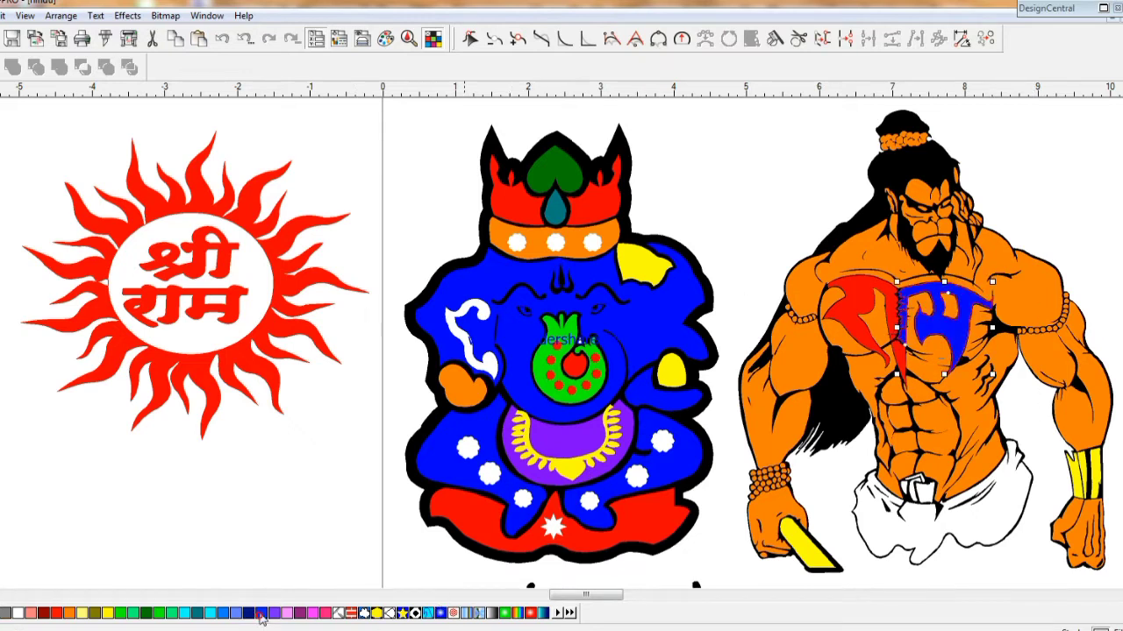
left_click(855, 290)
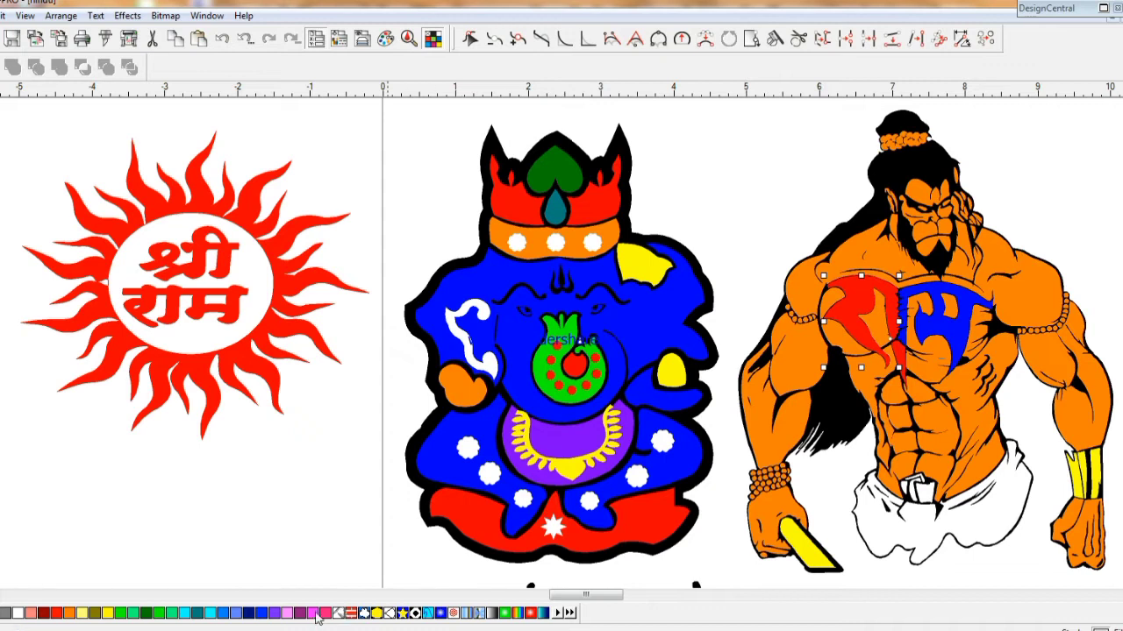
left_click(281, 529)
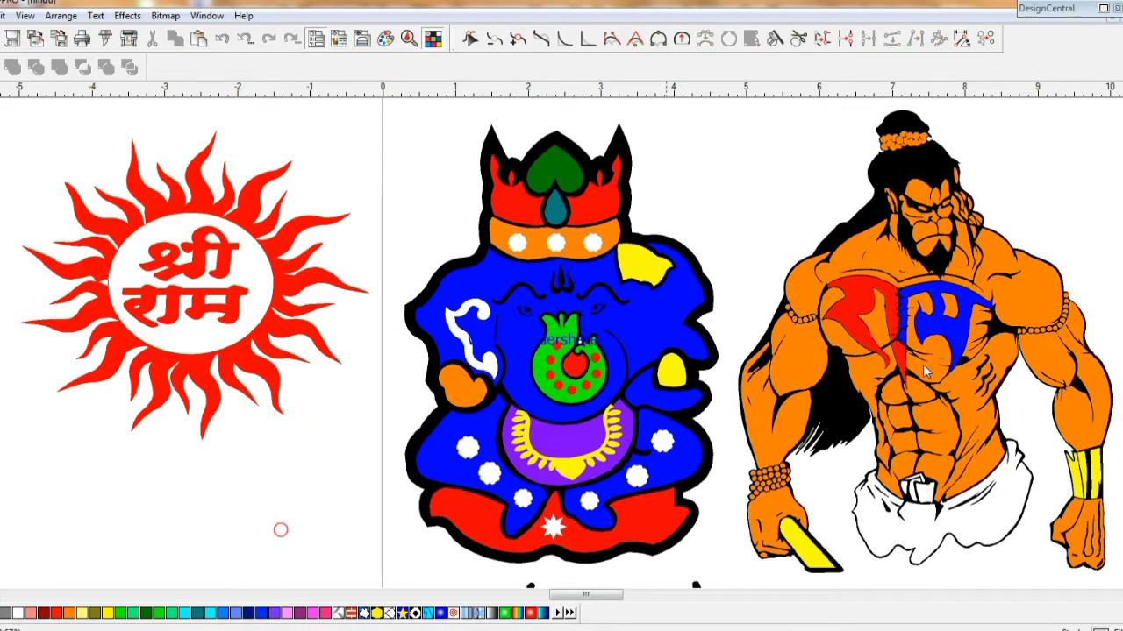
- Stretch the orange GOVT OF महाँकाल lettering upward by about a quarter of its height, keeping its width
scroll(733, 300, "down", 2)
scroll(755, 327, "down", 6)
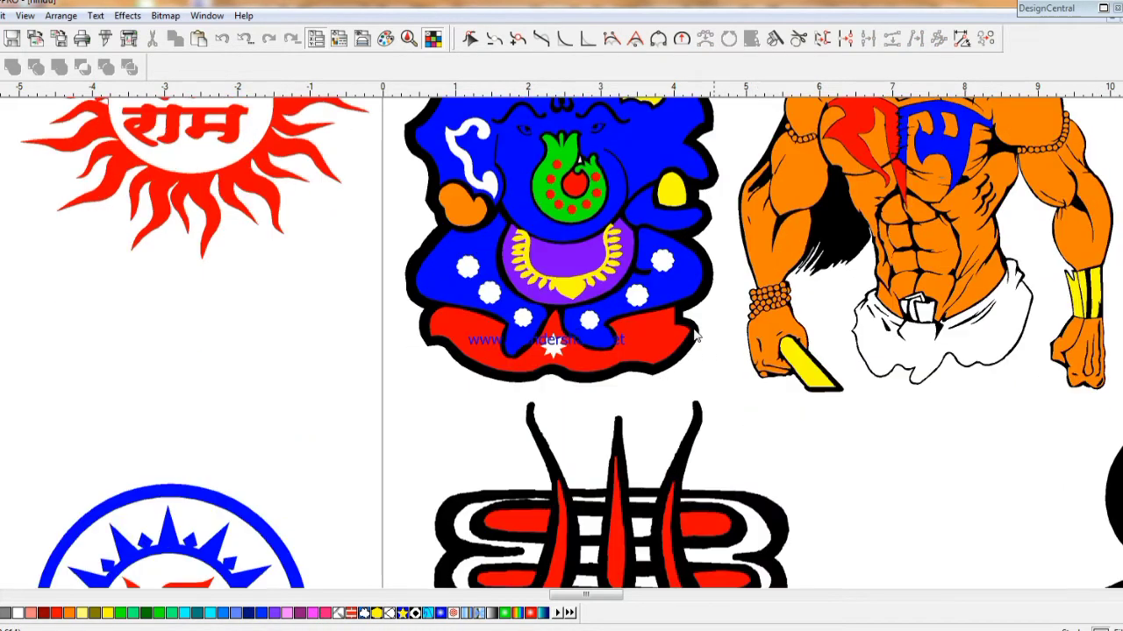
scroll(666, 339, "down", 4)
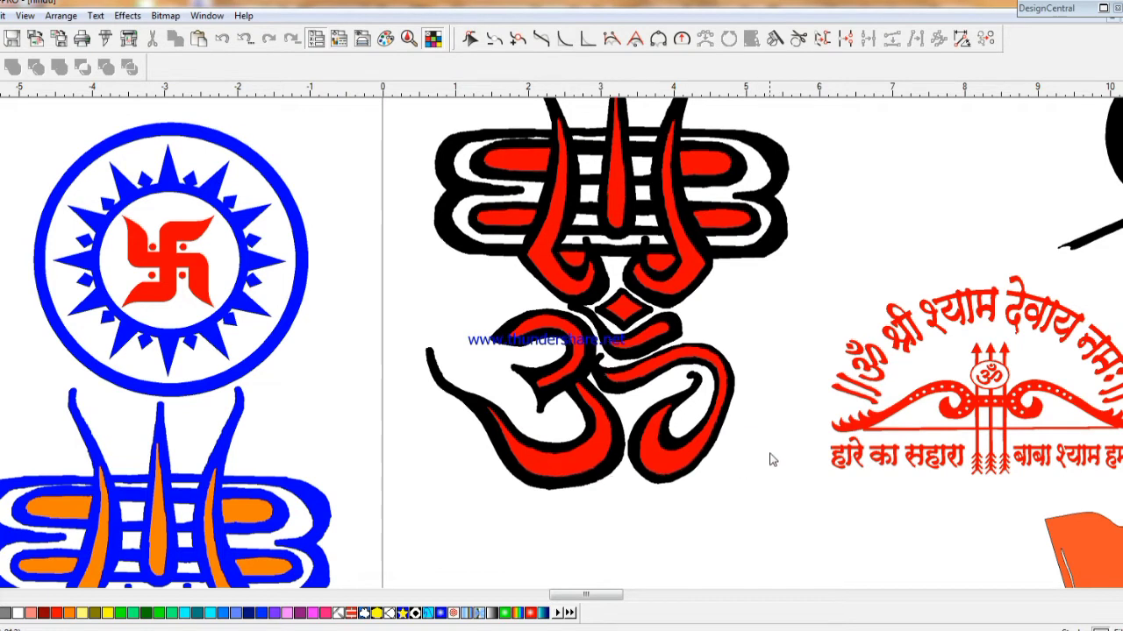
scroll(771, 460, "down", 8)
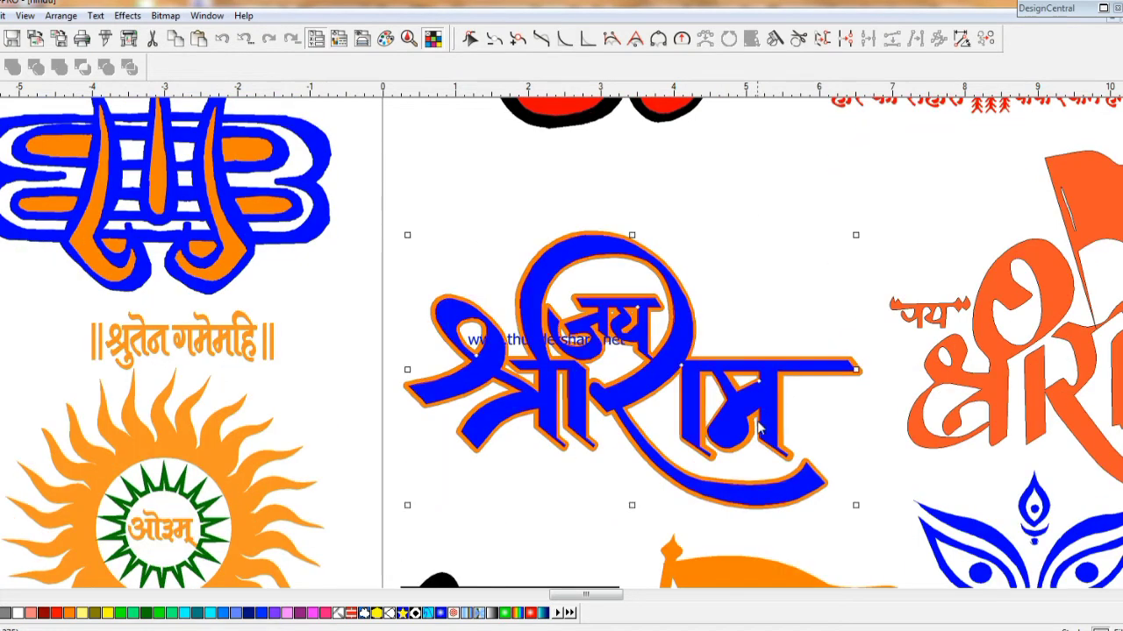
scroll(812, 439, "down", 4)
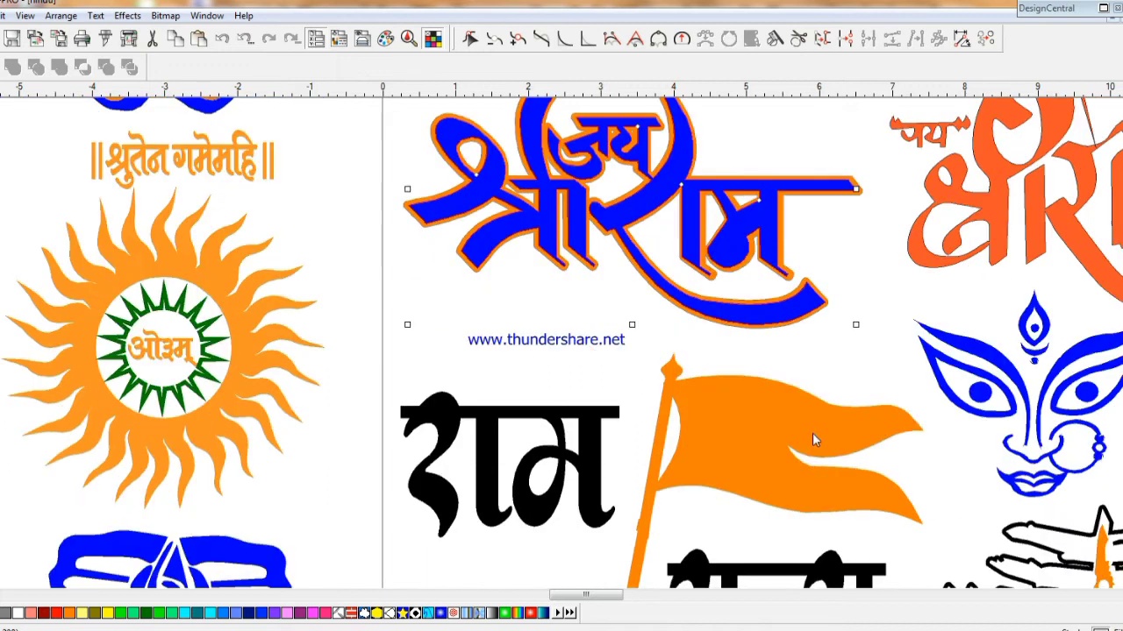
scroll(812, 439, "down", 2)
scroll(813, 439, "down", 2)
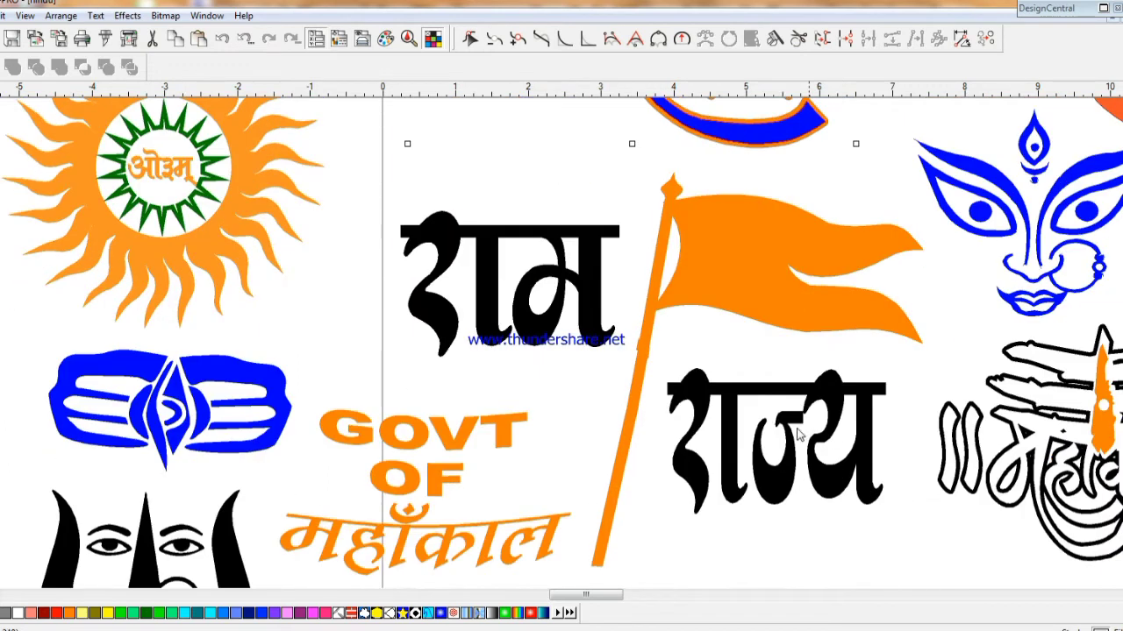
left_click(474, 439)
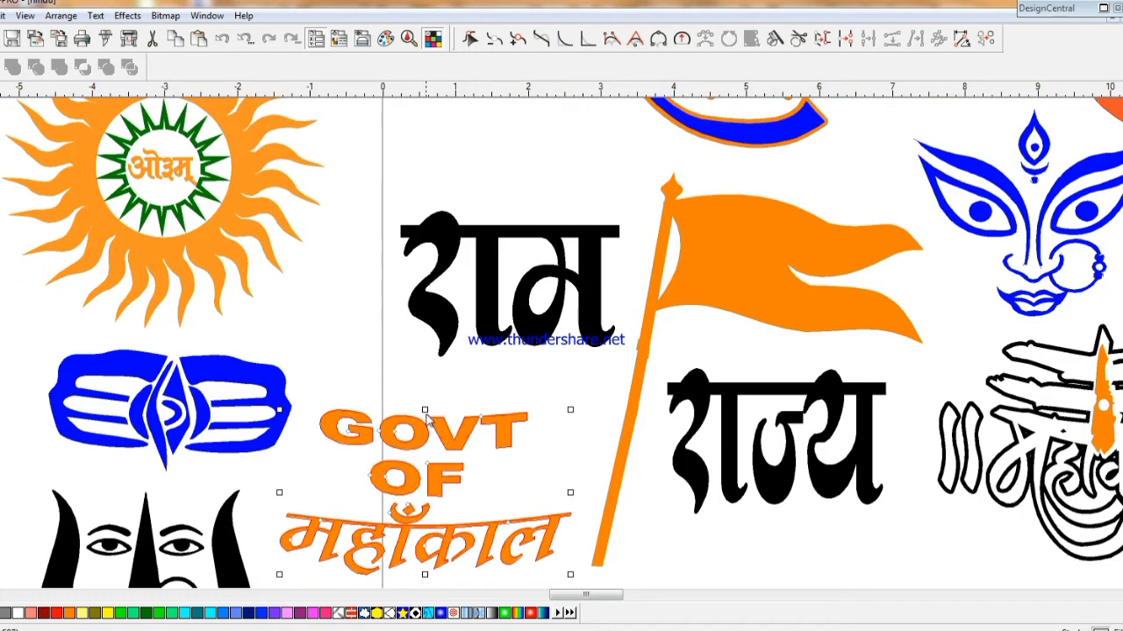
left_click_drag(426, 409, 452, 367)
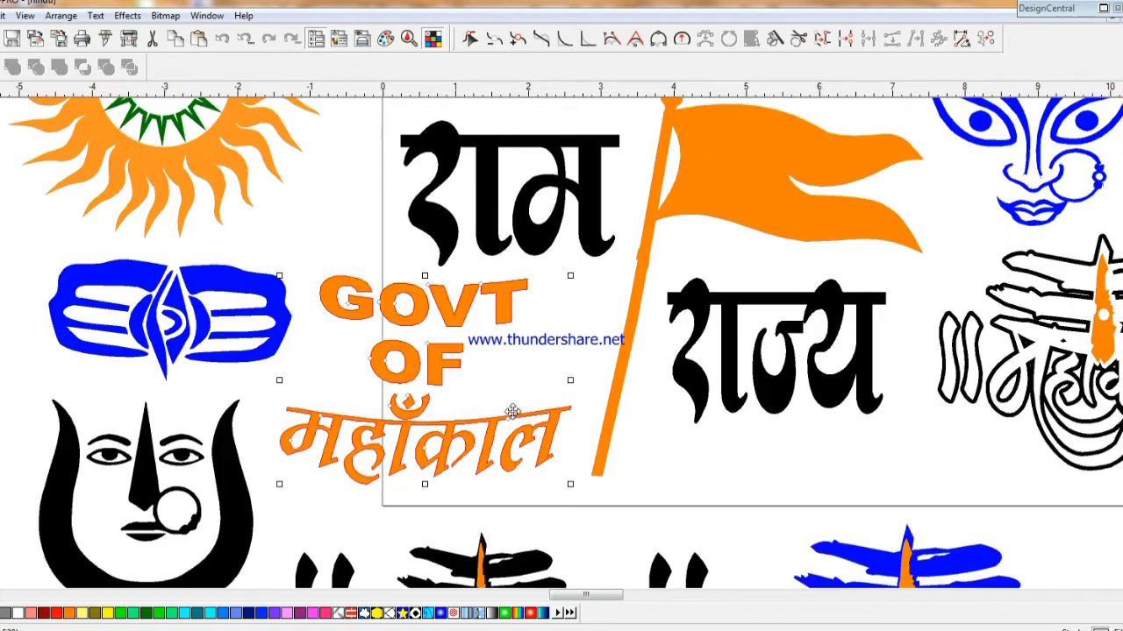
- Look over the designs below the GOVT OF महाँकाल lettering, down to the Om Sai artwork
scroll(554, 416, "down", 2)
scroll(554, 416, "down", 4)
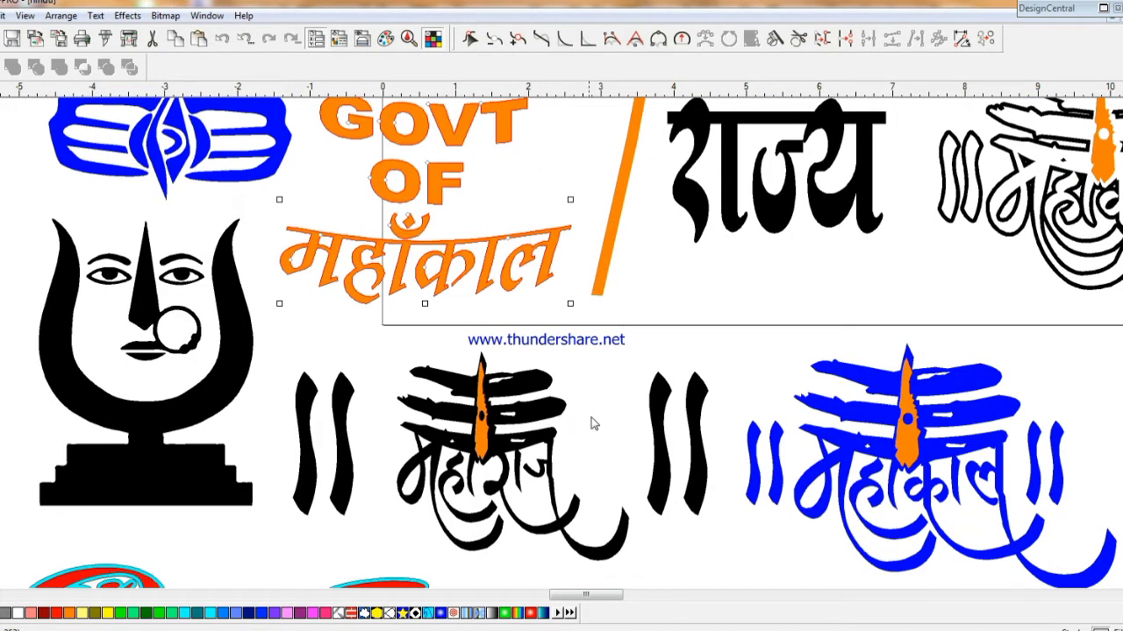
scroll(591, 425, "down", 2)
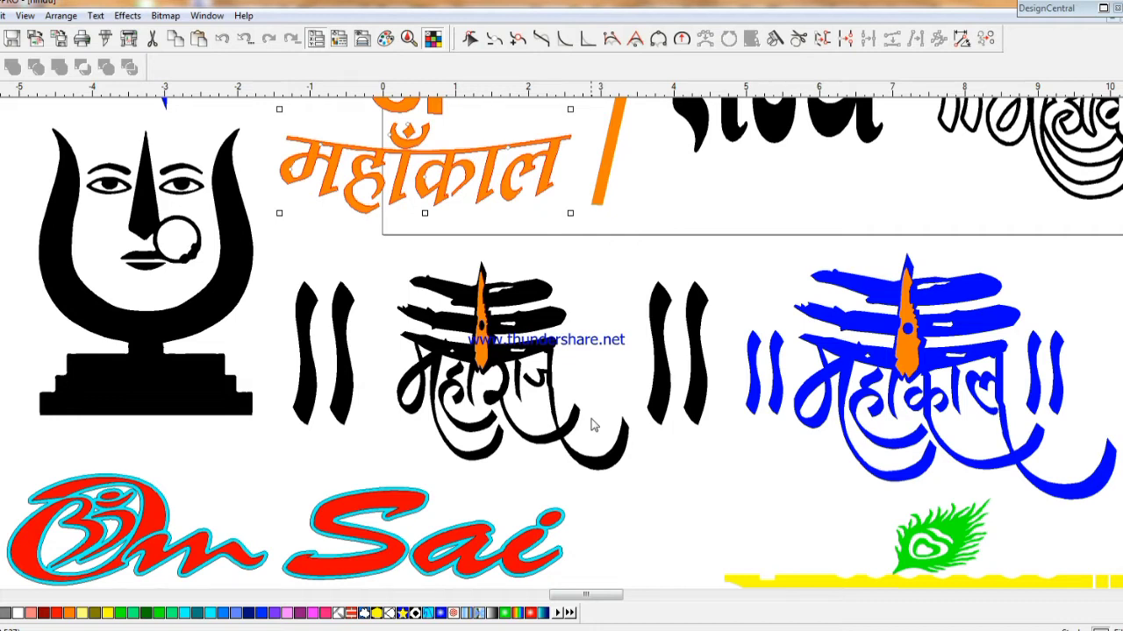
- Look over the remaining designs down to the जय माँ भवानी lettering, and return to the Ganesha and Hanuman artwork
scroll(759, 381, "down", 4)
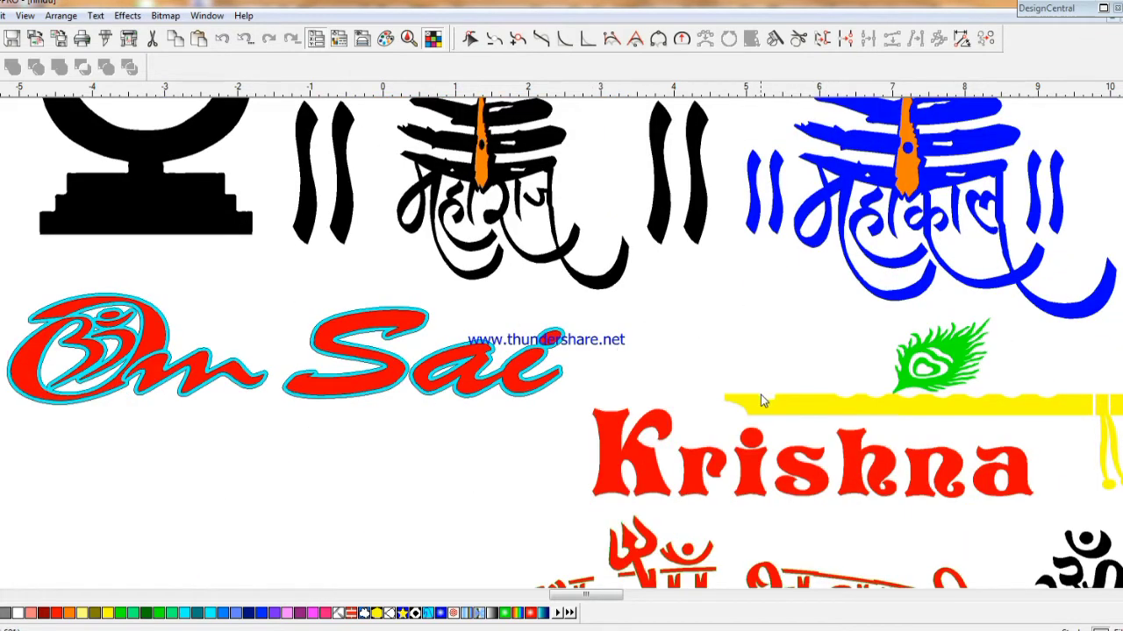
left_click(759, 467)
scroll(851, 474, "down", 2)
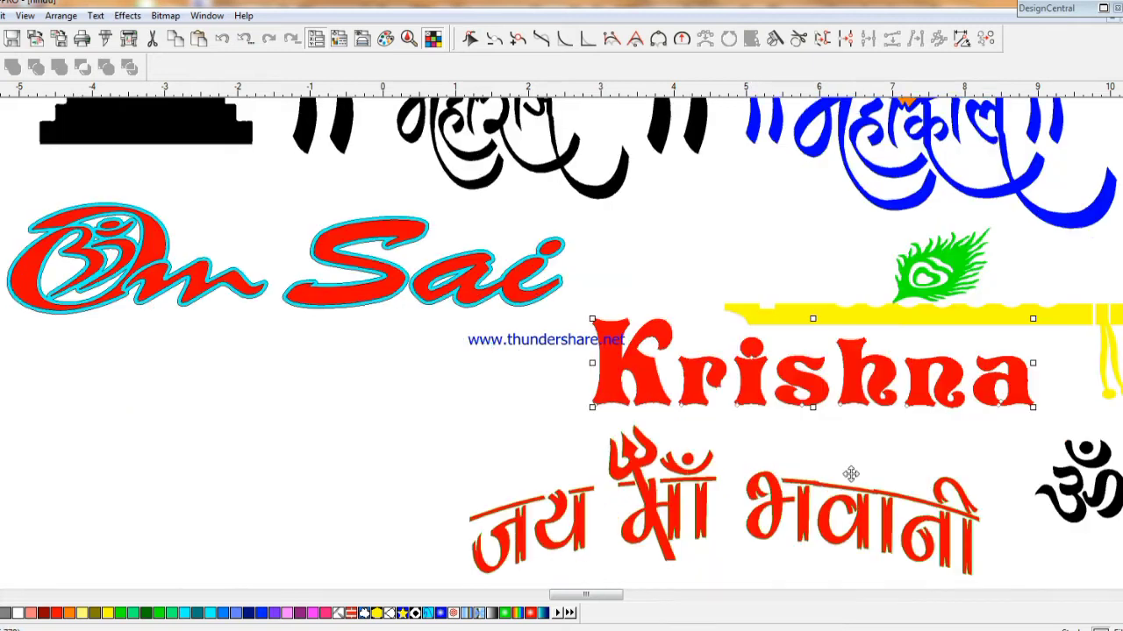
scroll(847, 481, "down", 2)
scroll(816, 483, "down", 2)
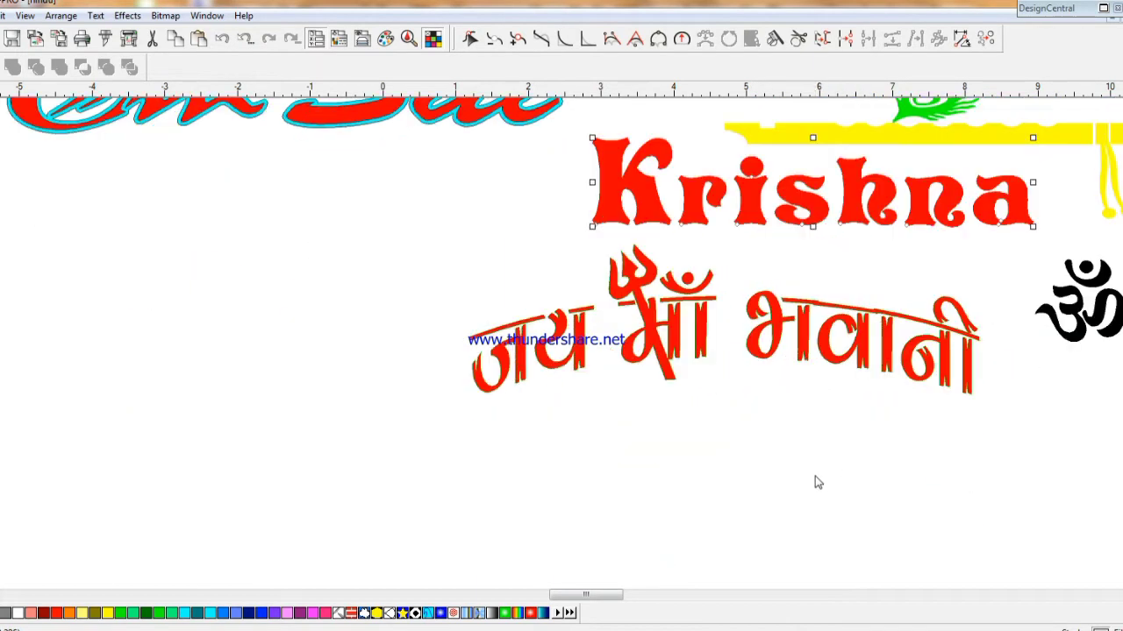
scroll(818, 483, "down", 6)
scroll(814, 482, "up", 6)
scroll(687, 501, "up", 6)
scroll(687, 488, "up", 10)
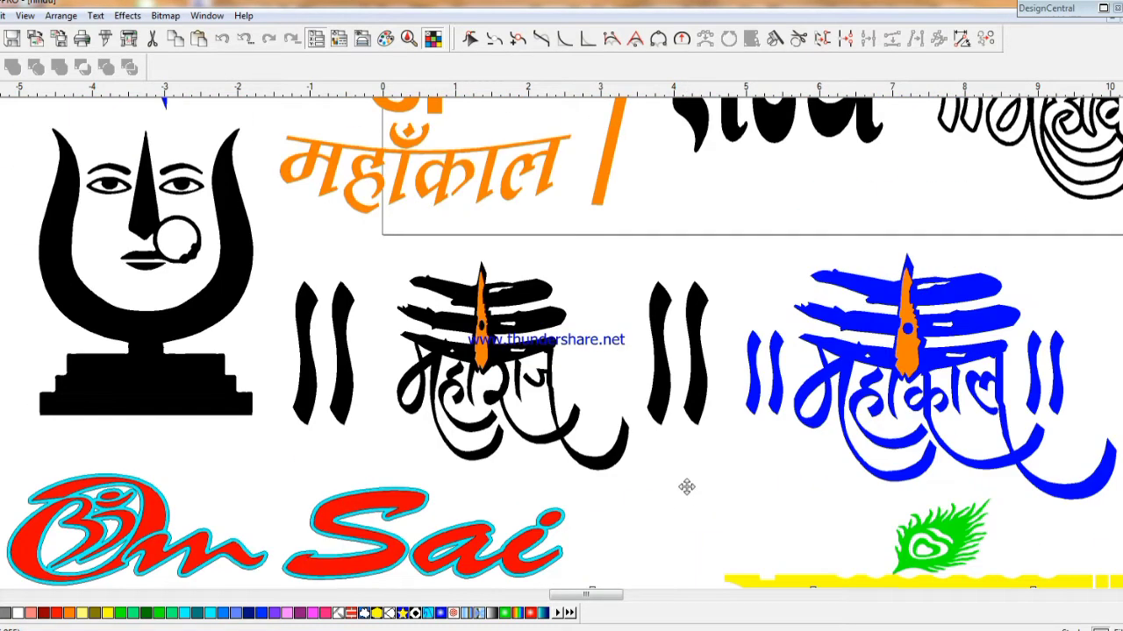
scroll(686, 496, "up", 10)
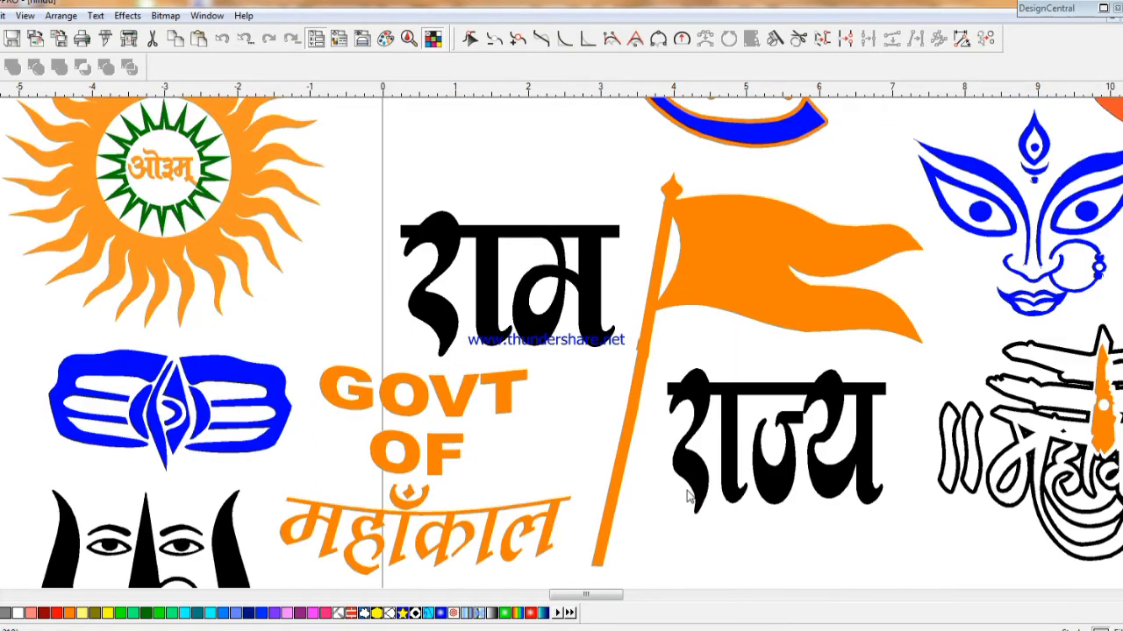
scroll(688, 497, "up", 14)
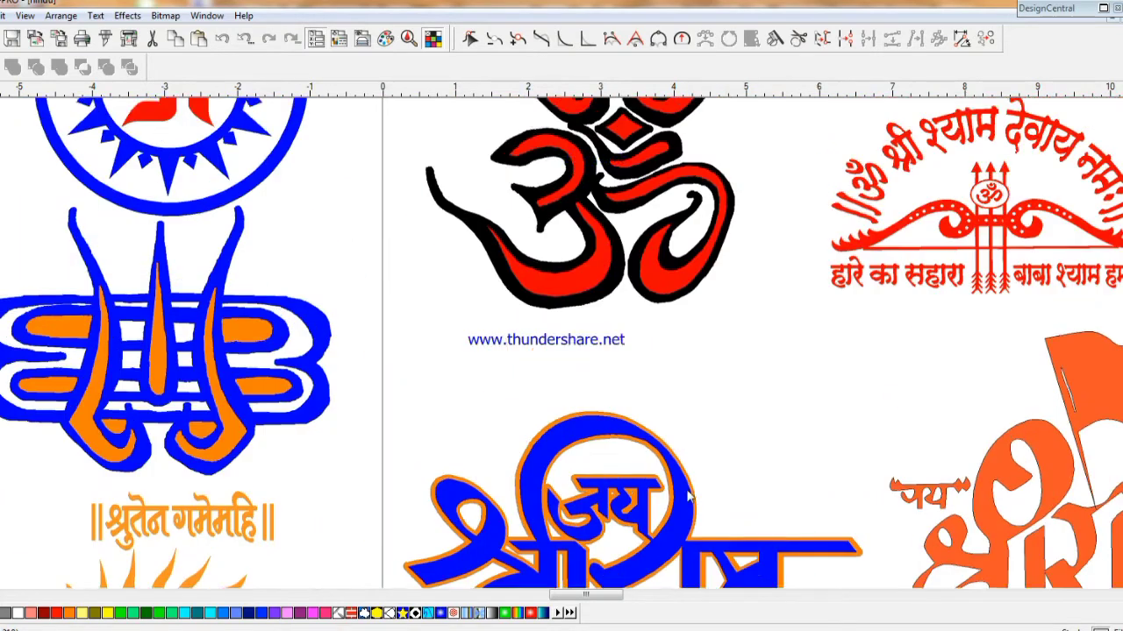
scroll(687, 496, "up", 9)
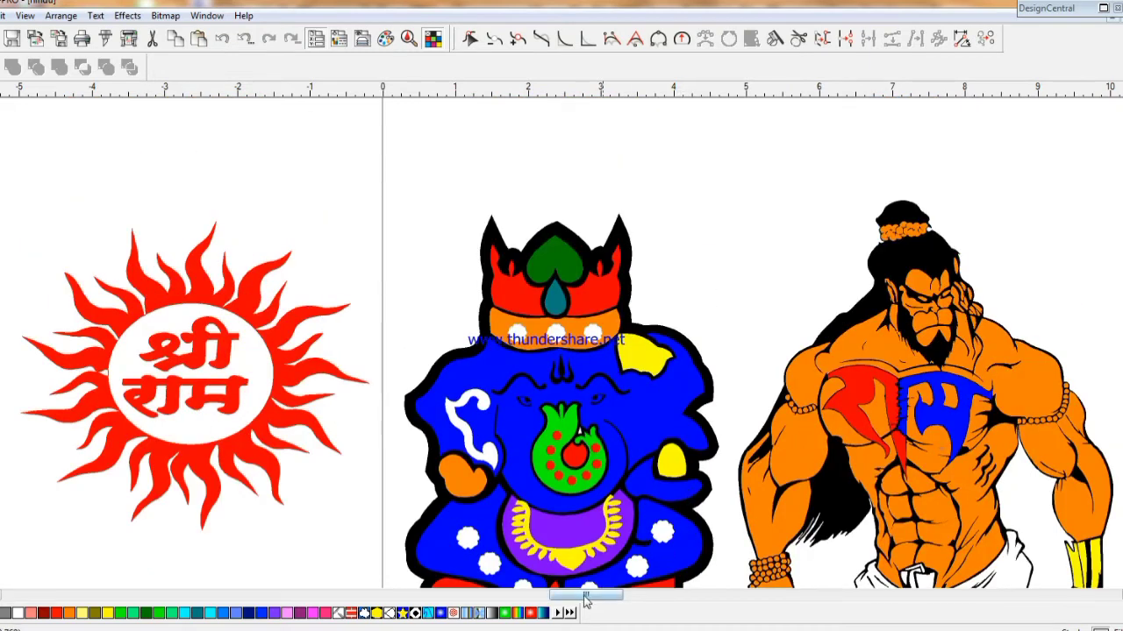
- Inspect the black Mahadev lettering beside the muscular Hanuman figure at close range
left_click_drag(584, 596, 603, 598)
left_click(970, 390)
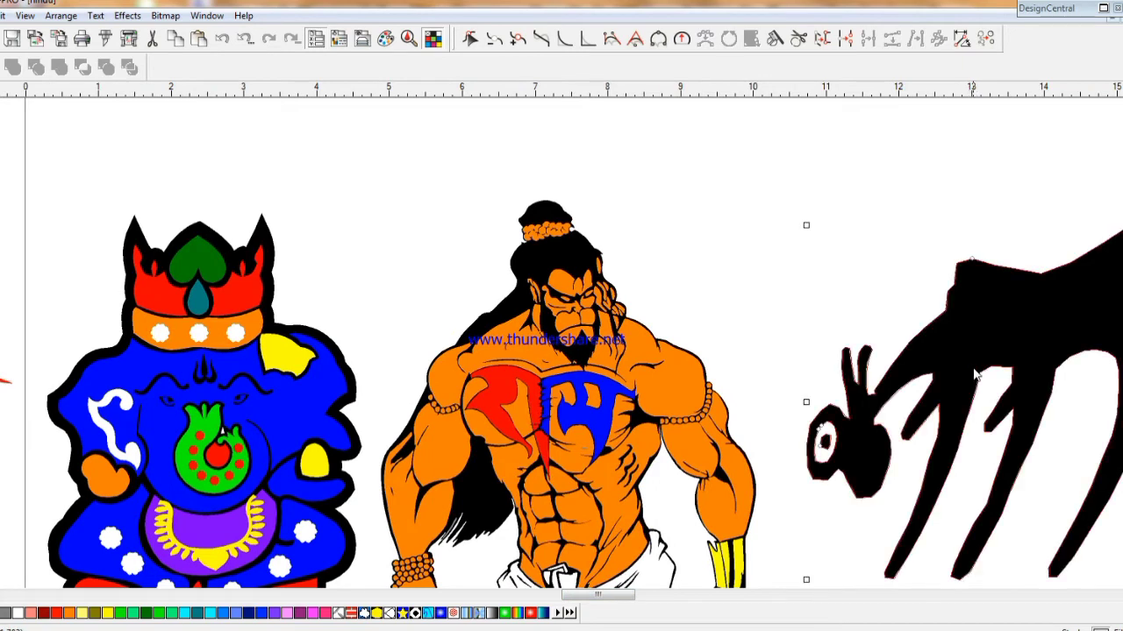
key("shift+F2")
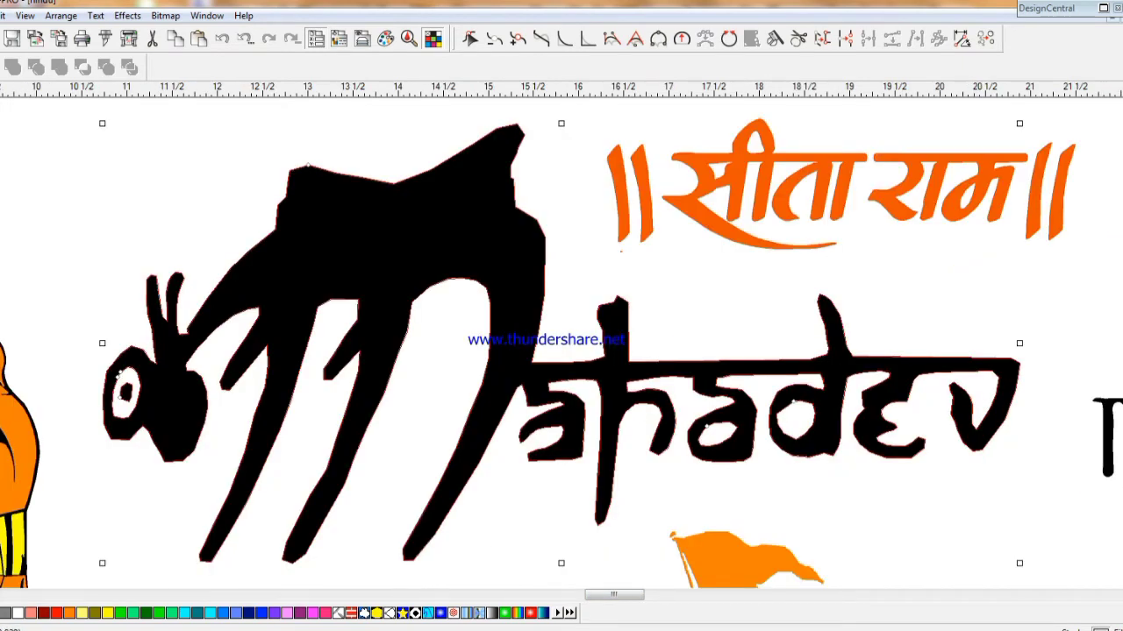
scroll(358, 345, "up", 2)
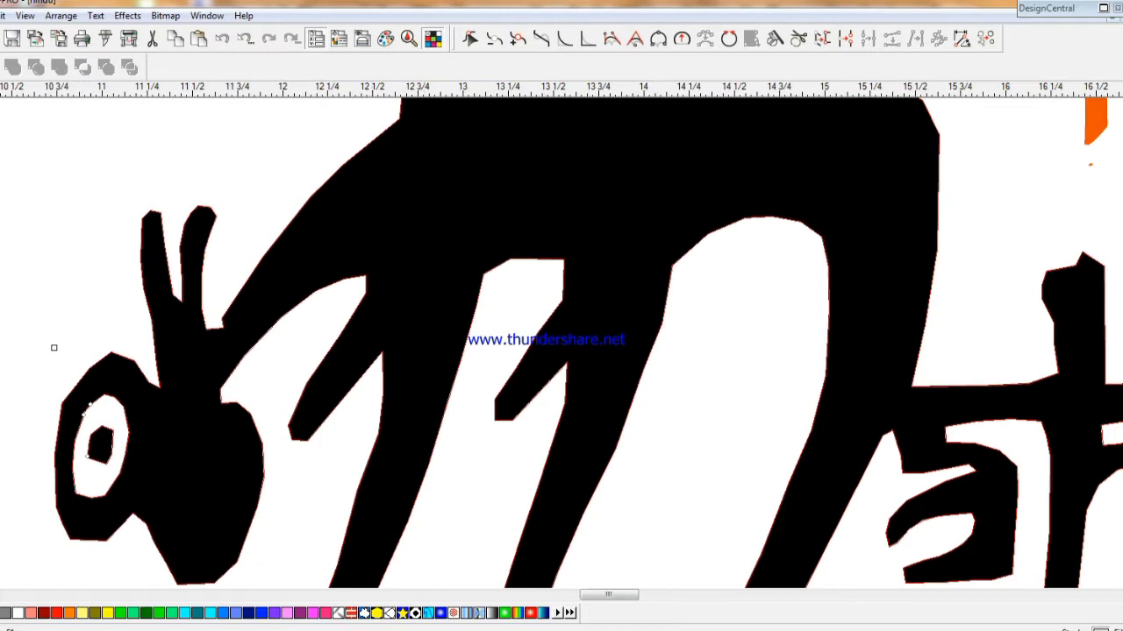
key("F3")
- Fill the black शिव lettering with the damru and tilak, below the Mahadev lettering, with blue
scroll(605, 460, "down", 4)
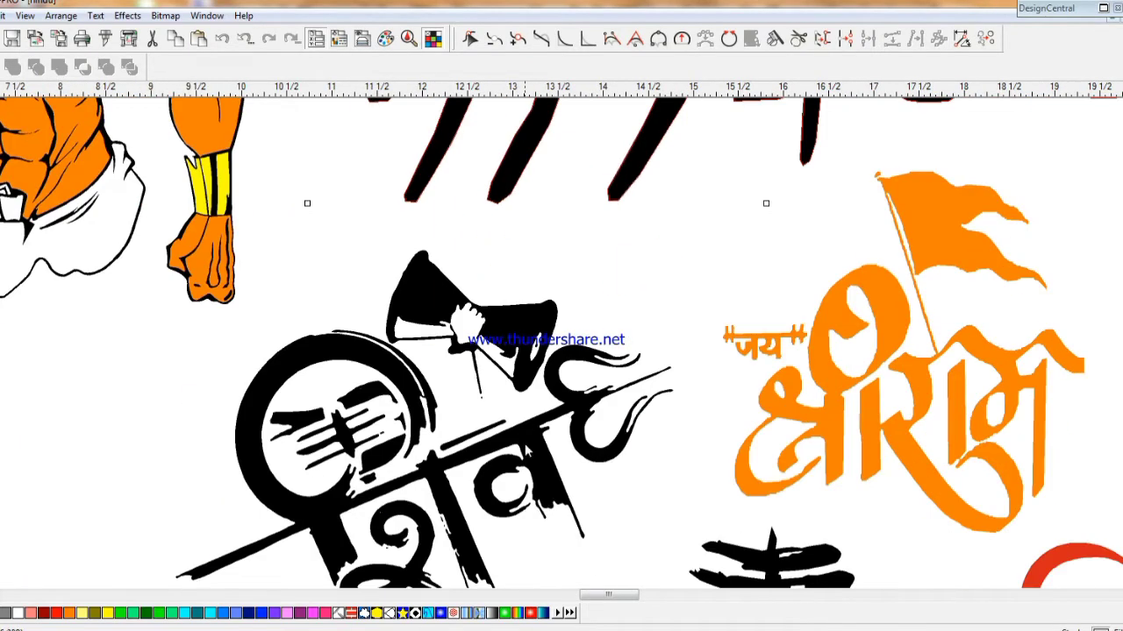
left_click(524, 446)
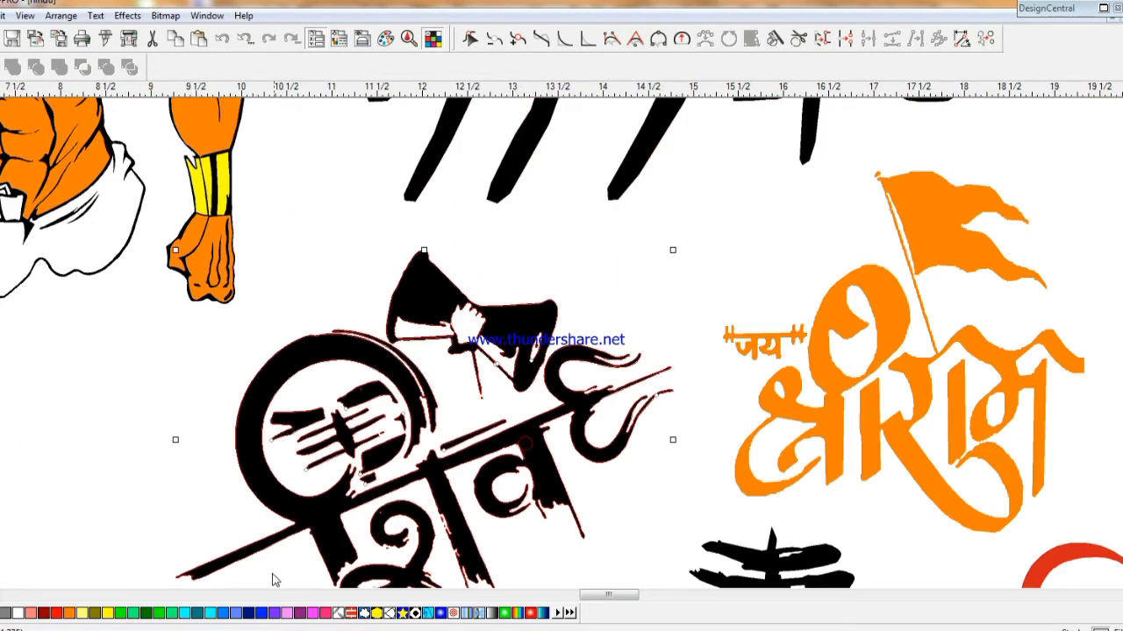
left_click(255, 613)
left_click(147, 532)
- Fill the red महादेव lettering beside the orange flagged श्रीराम design with dark green
scroll(162, 504, "down", 3)
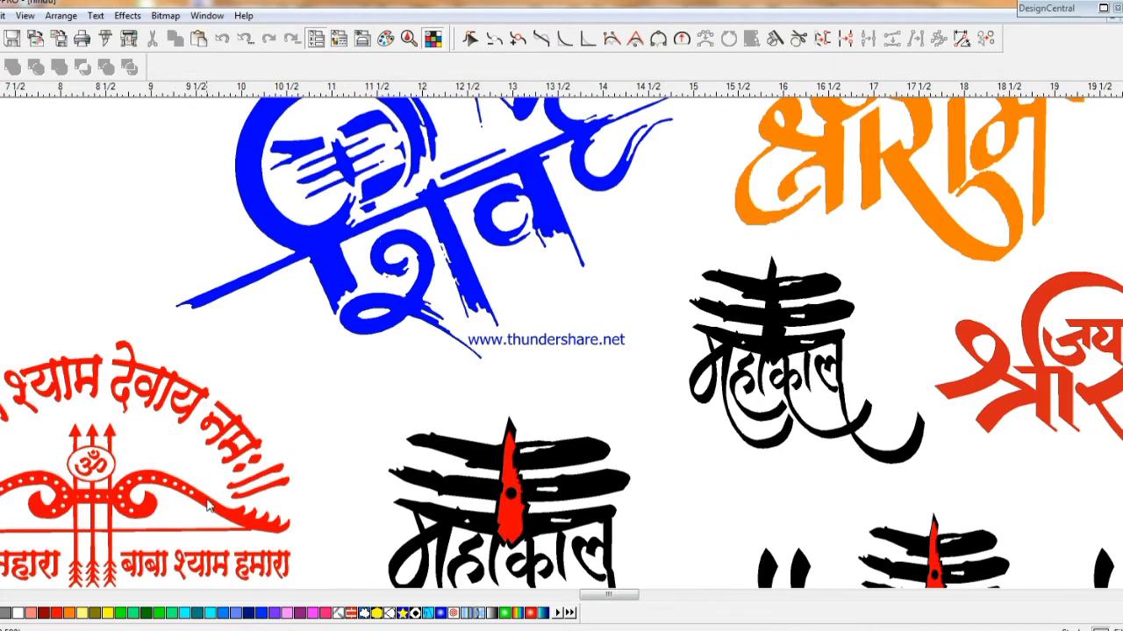
scroll(208, 505, "down", 4)
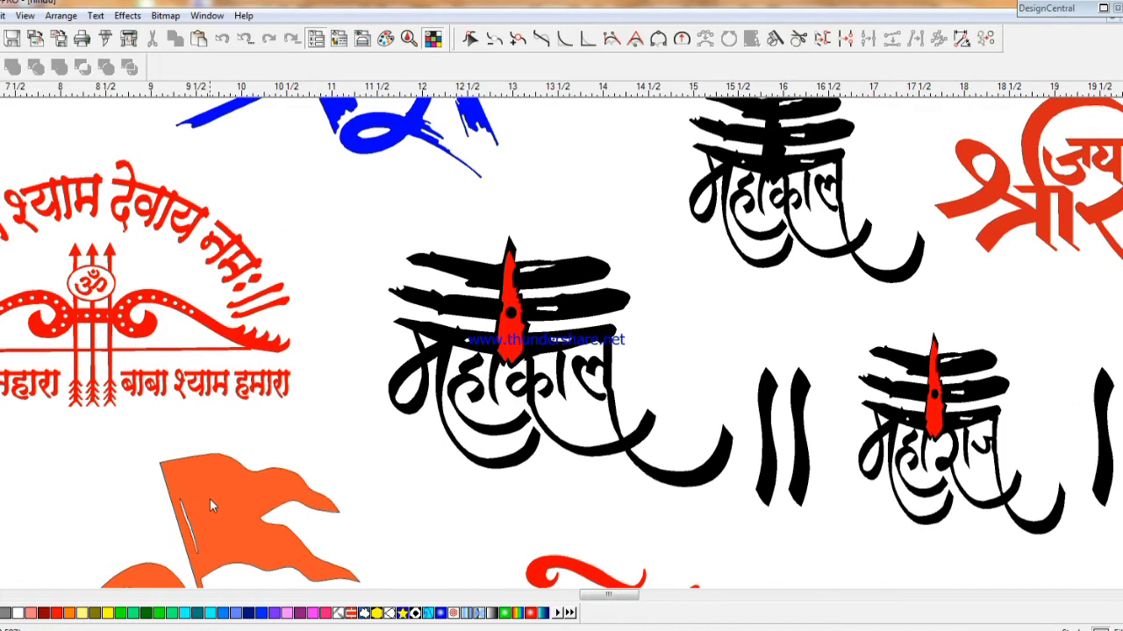
scroll(210, 499, "down", 1)
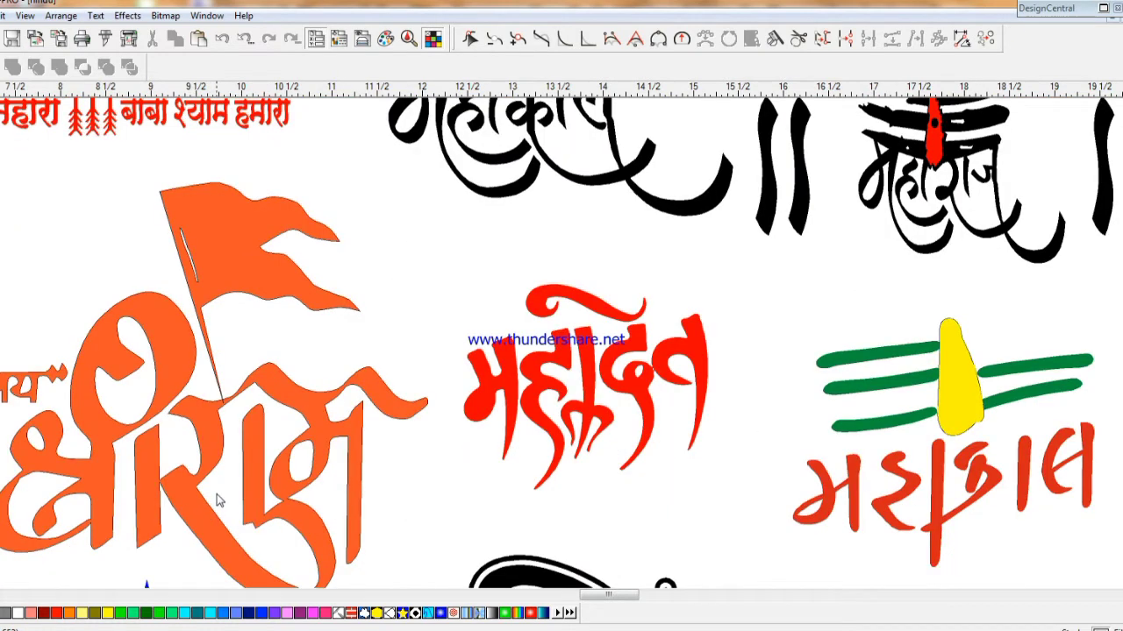
scroll(219, 498, "down", 3)
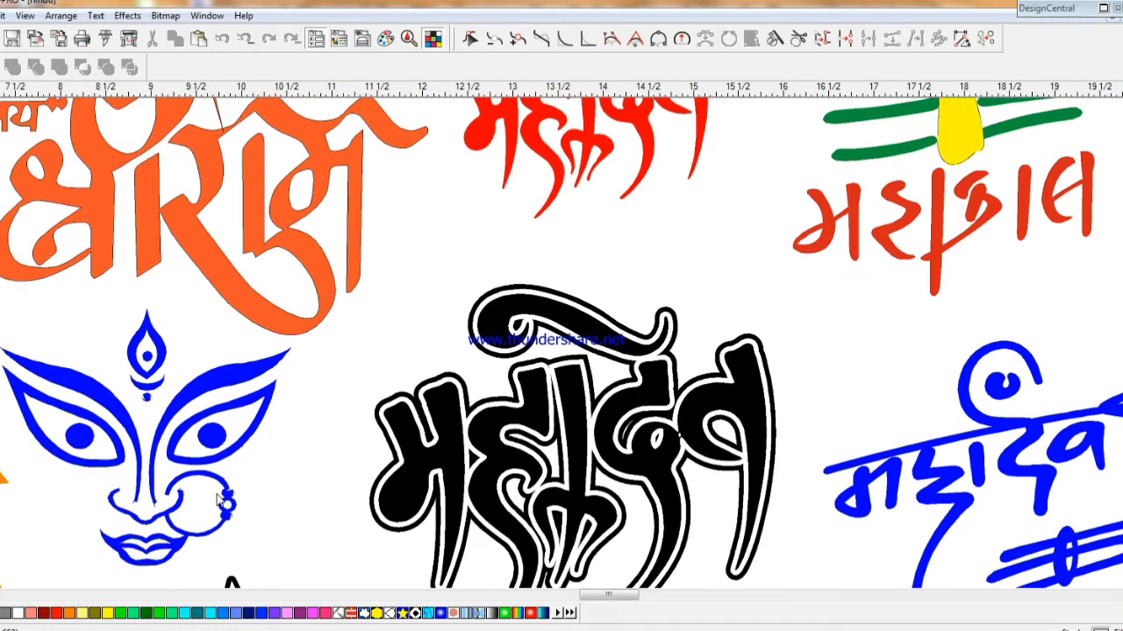
scroll(221, 500, "up", 2)
left_click(581, 272)
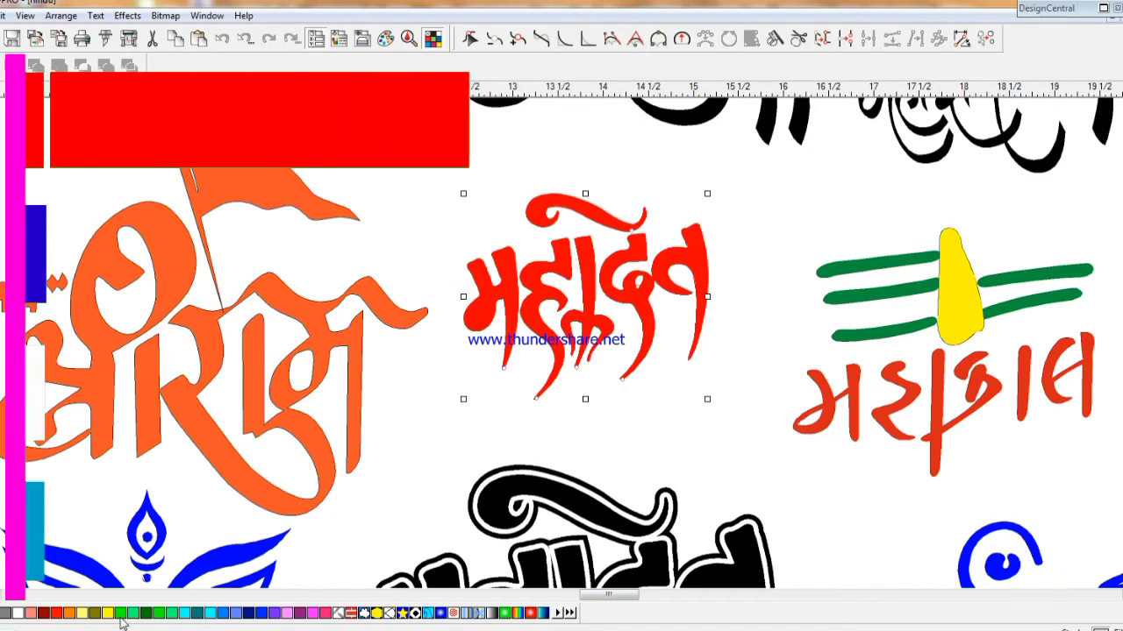
left_click(156, 613)
left_click(146, 613)
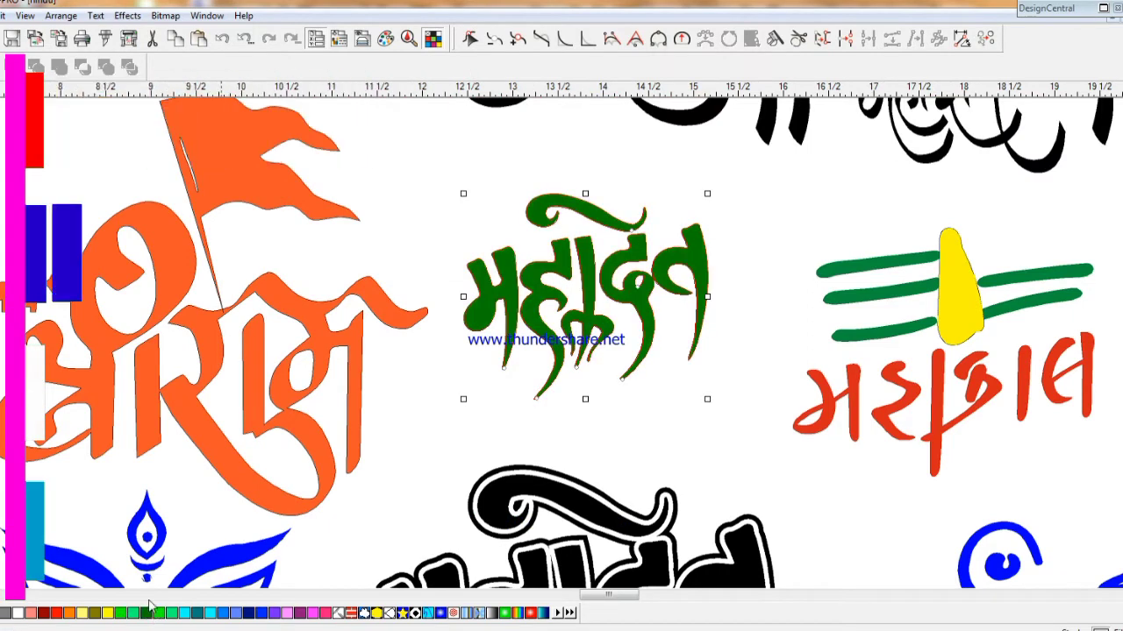
left_click(605, 418)
- Fill the large black outlined महादेव lettering below the green one with blue
scroll(597, 413, "down", 1)
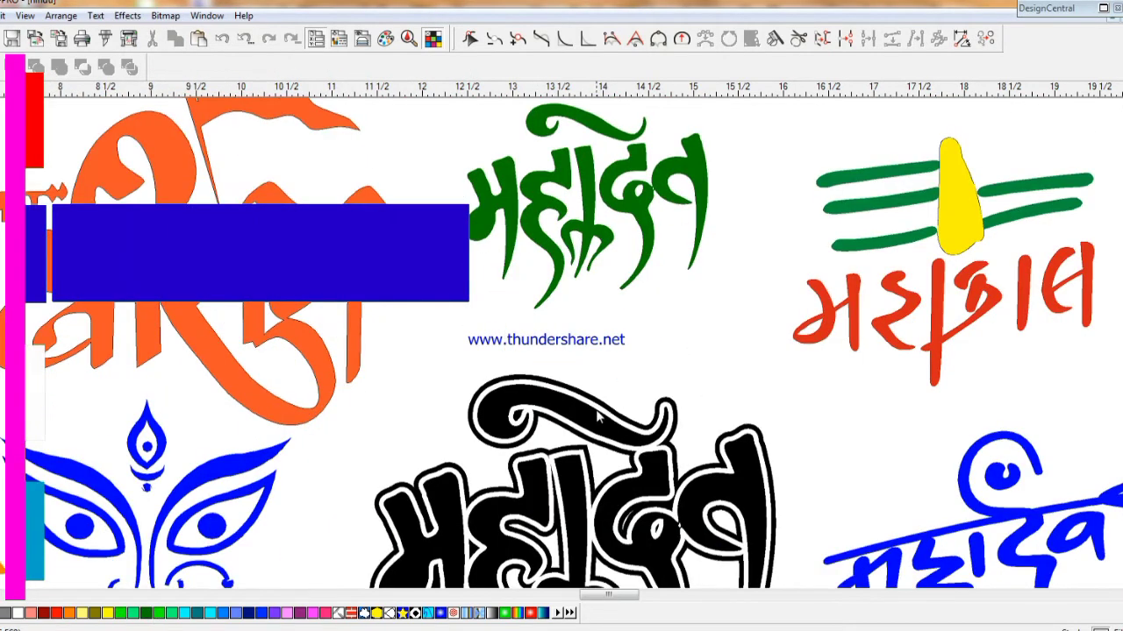
scroll(597, 412, "down", 1)
left_click(596, 410)
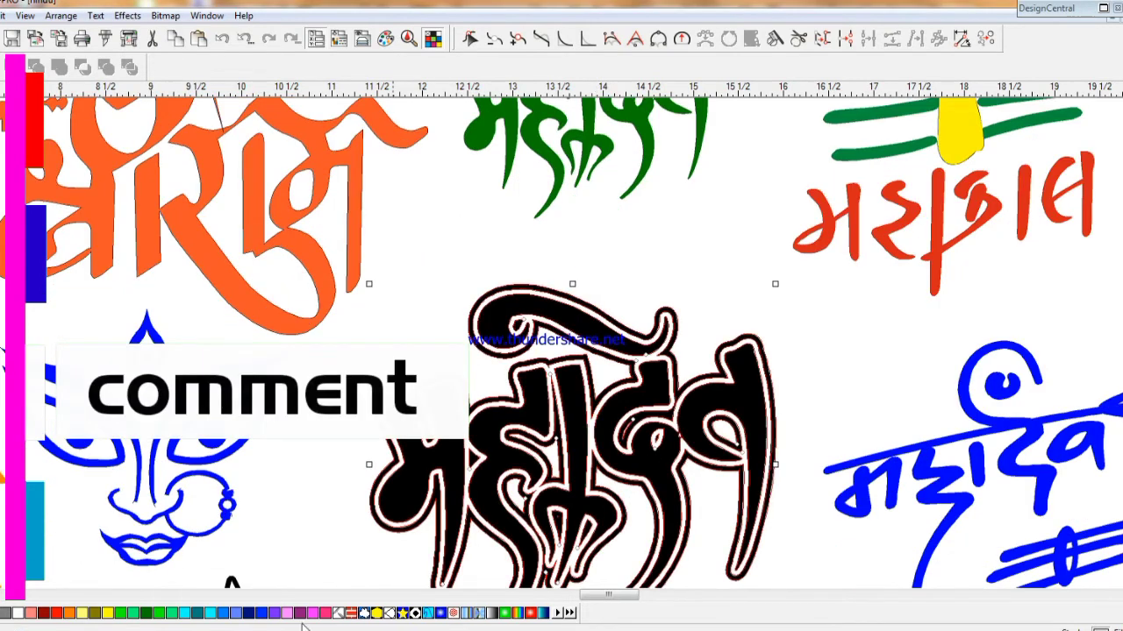
left_click(256, 613)
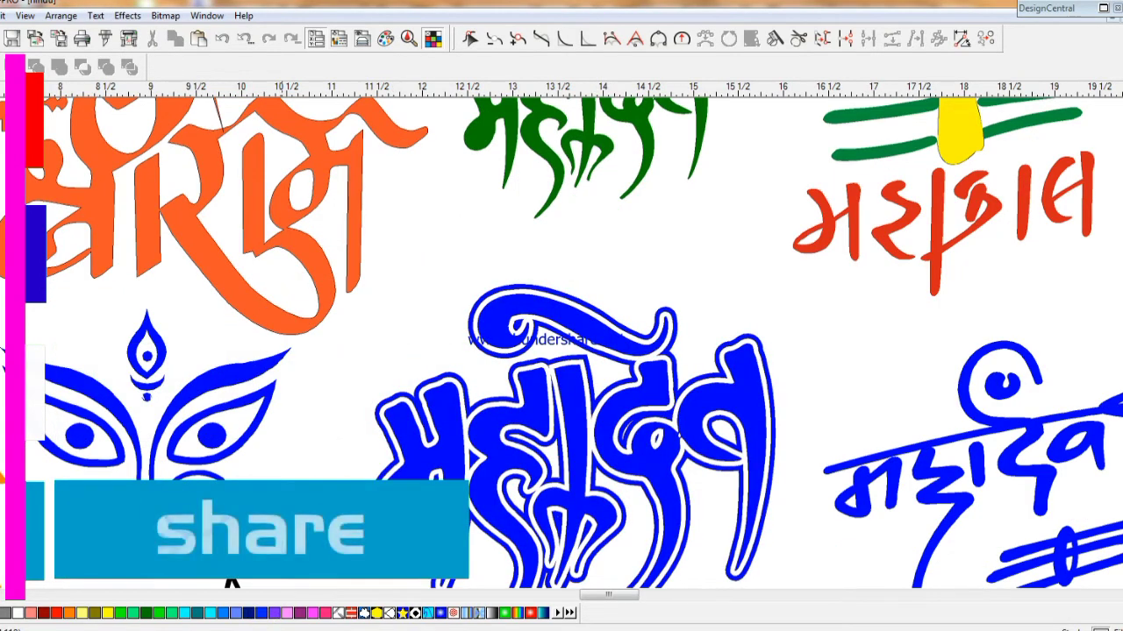
- Fill the black outline महाकाल lettering with the orange tilak, below the goddess face, with blue, leaving the tilak orange
scroll(279, 558, "down", 2)
scroll(279, 553, "down", 1)
left_click(278, 542)
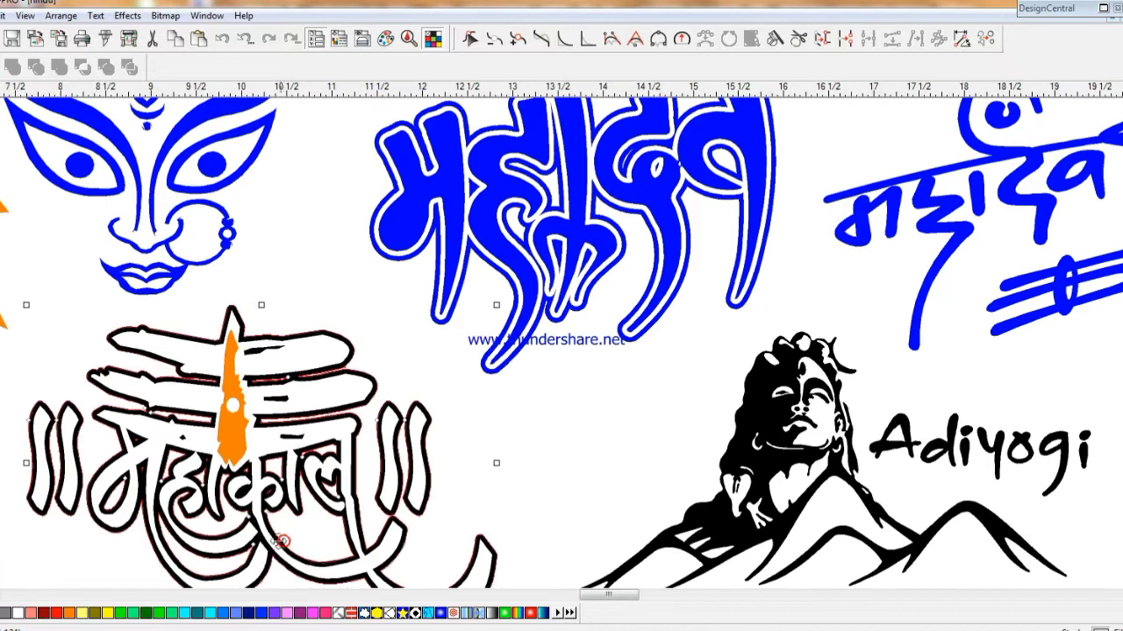
left_click(261, 613)
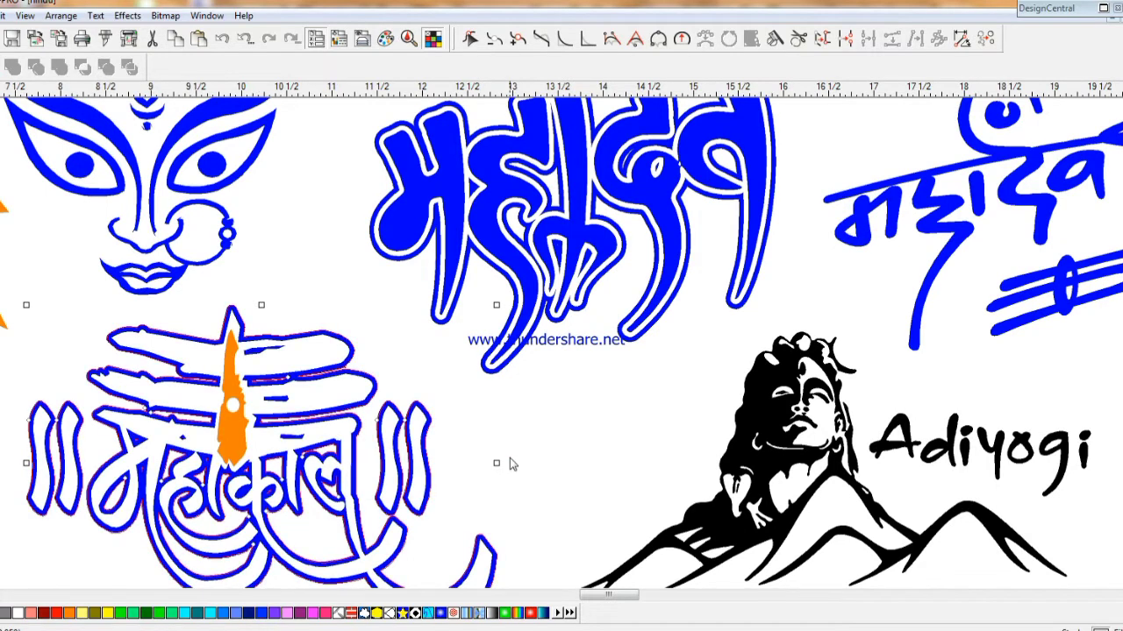
left_click(509, 458)
- Try pink on the black Adiyogi artwork with the mountains, and settle on a blue fill
scroll(509, 461, "down", 1)
scroll(513, 466, "down", 1)
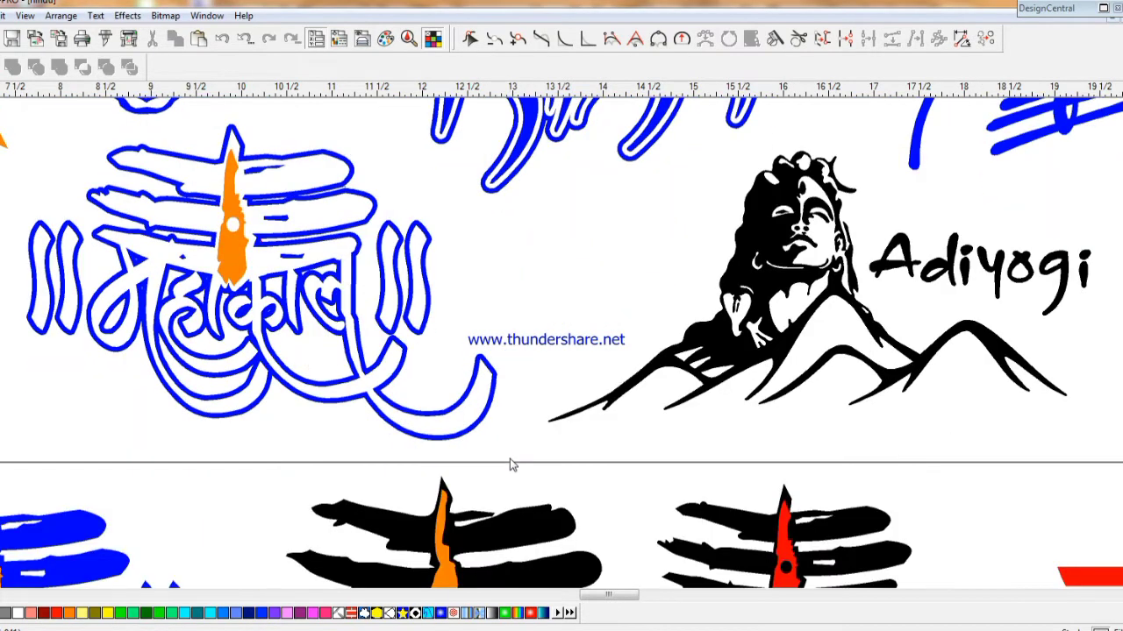
left_click(829, 265)
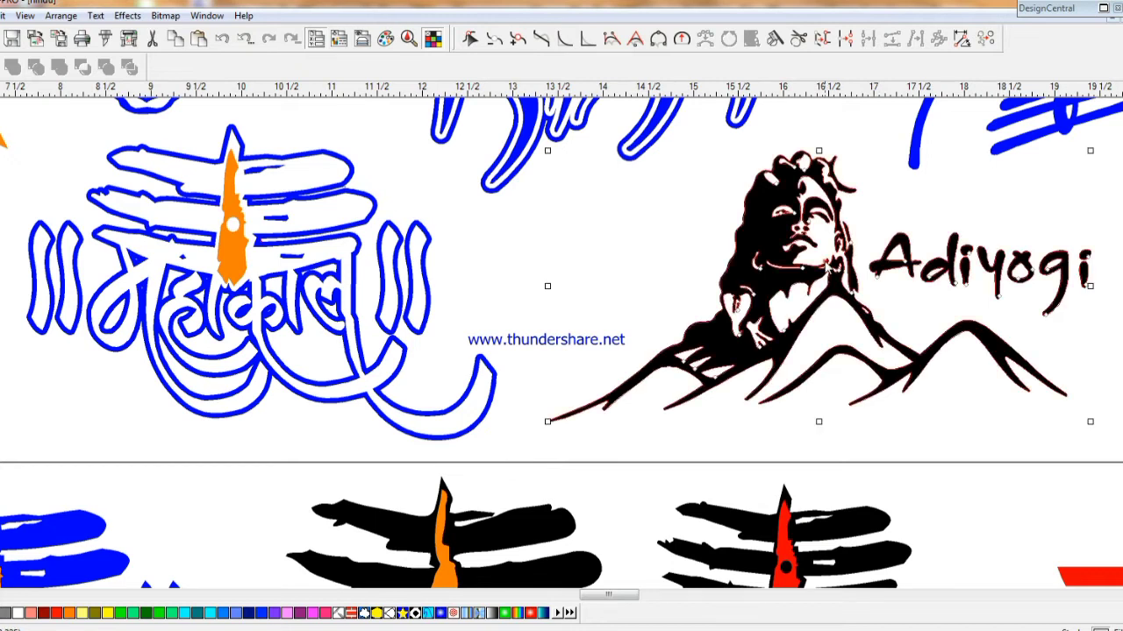
left_click(325, 613)
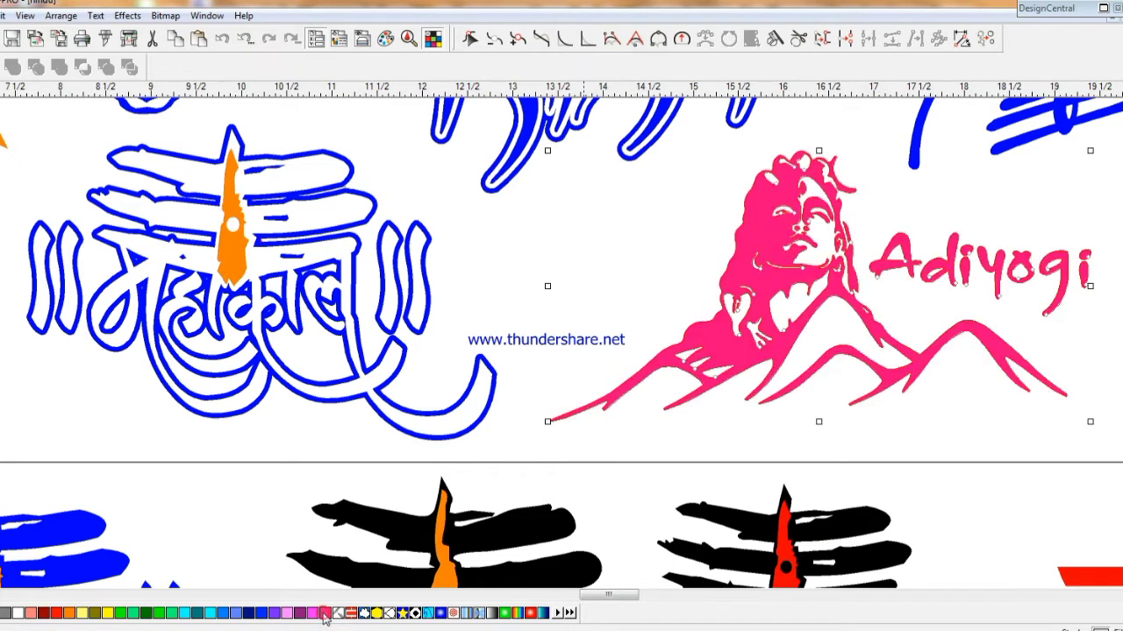
left_click(262, 613)
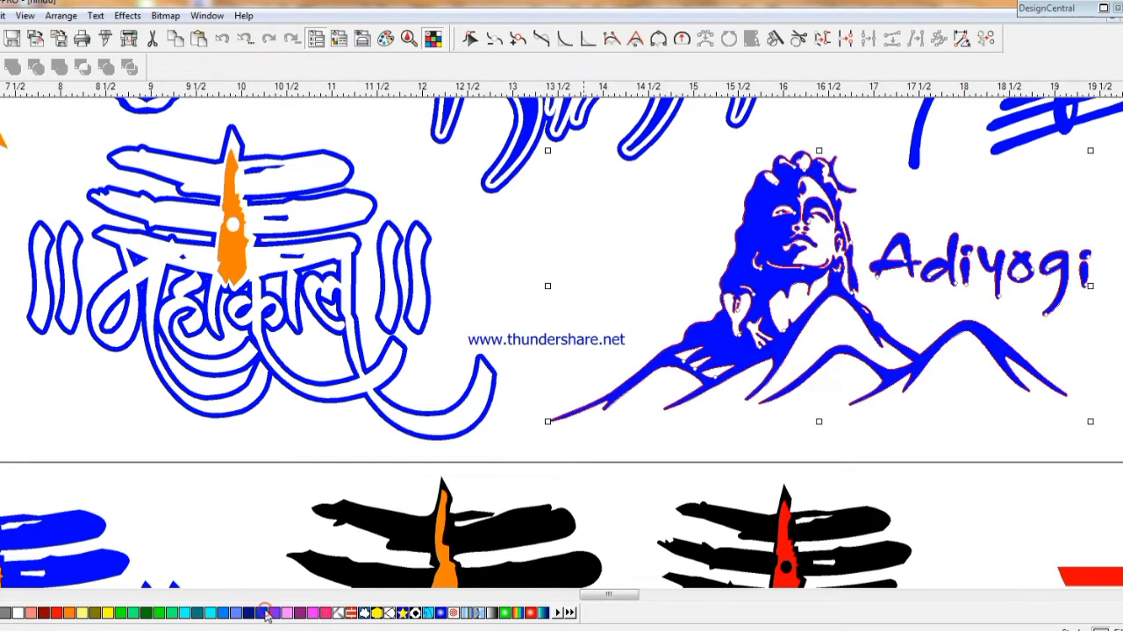
left_click(550, 390)
- Fill the yellow flute and its tassels above the Krishna lettering with dark green
scroll(552, 394, "down", 5)
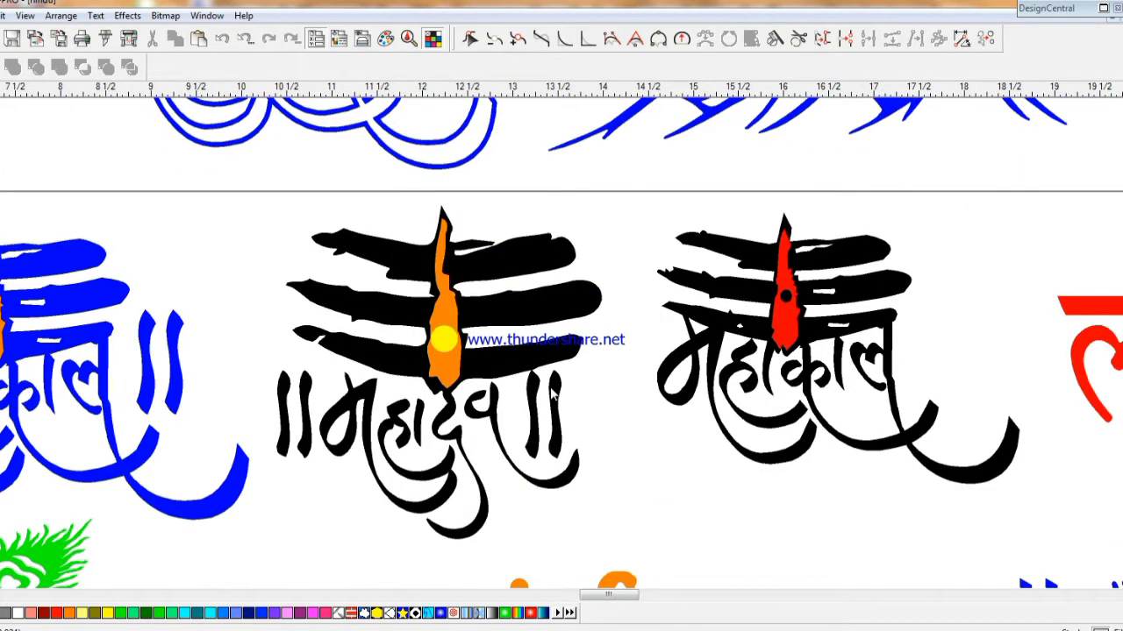
scroll(551, 393, "down", 3)
scroll(552, 394, "down", 2)
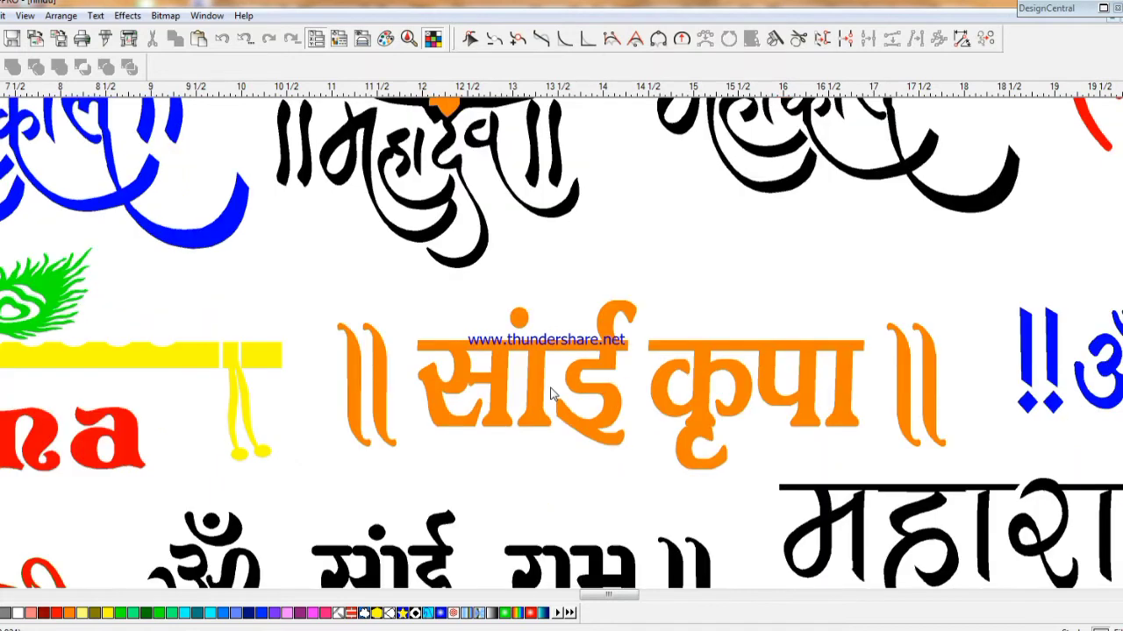
scroll(579, 599, "left", 5)
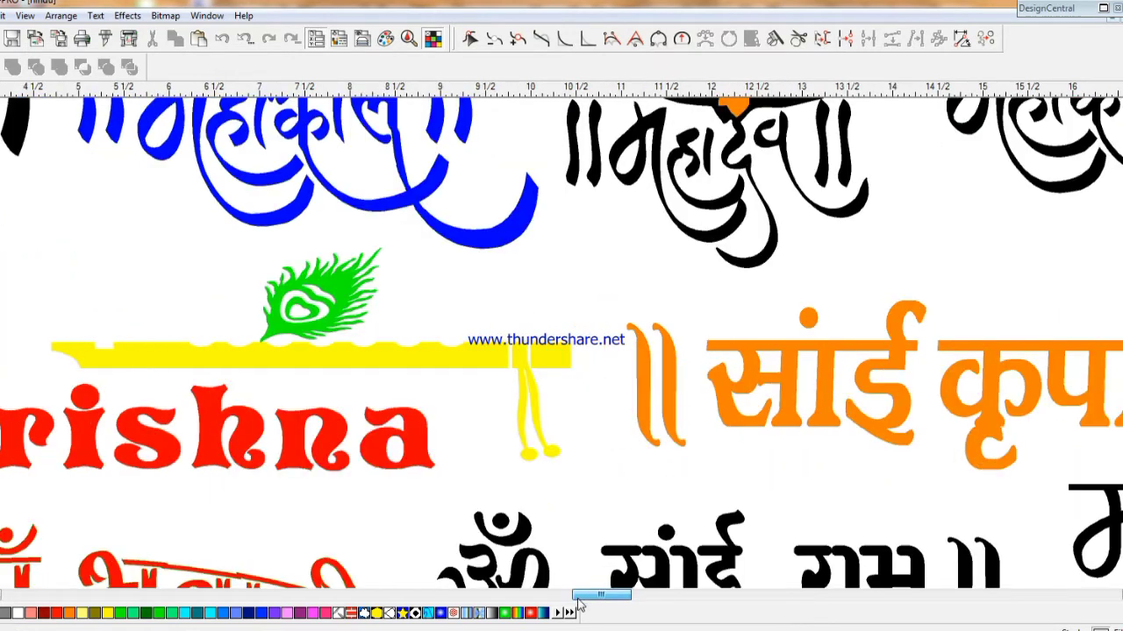
left_click_drag(449, 467, 524, 457)
left_click(504, 353)
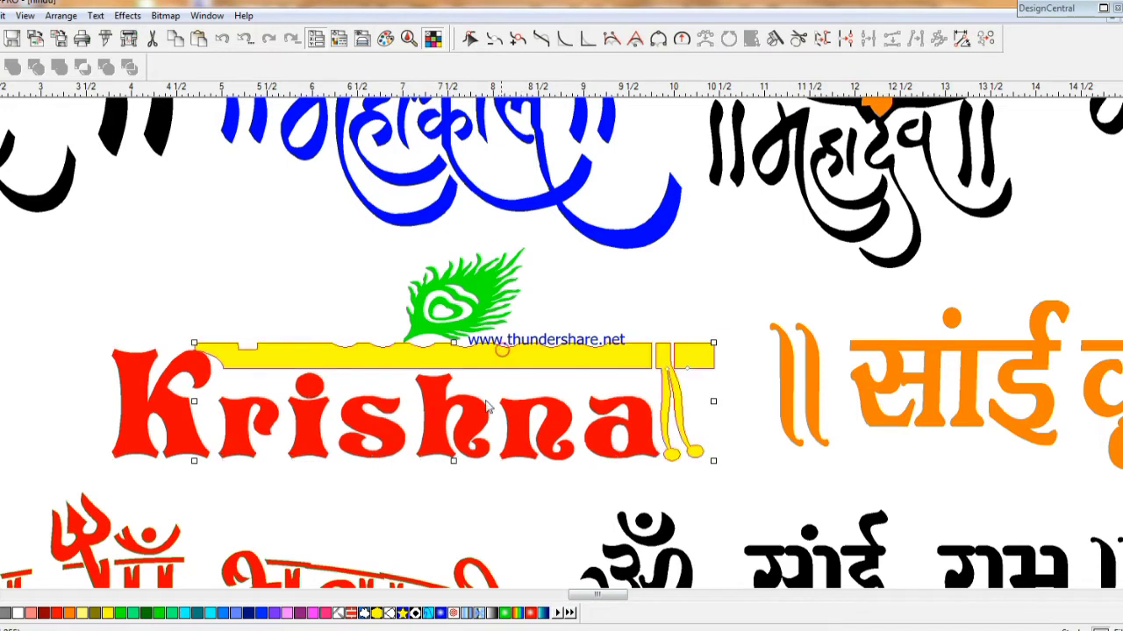
left_click(146, 613)
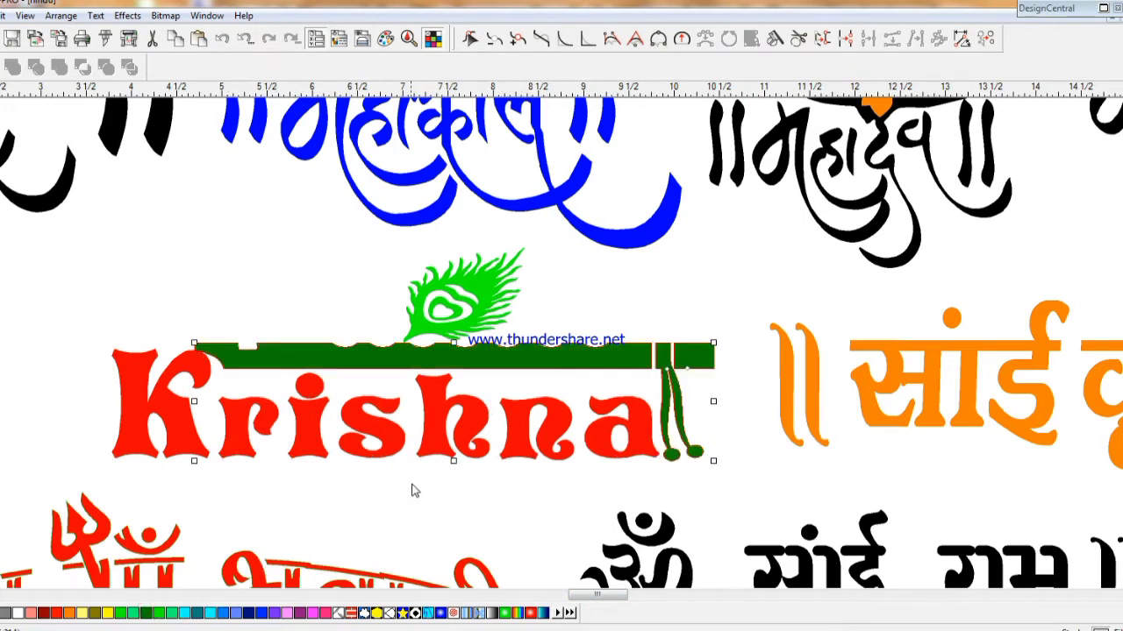
- Move the red Krishna lettering slightly down and right below the flute, and narrow it slightly to clear the tassels
mouse_move(475, 448)
left_mouse_down()
mouse_move(484, 432)
mouse_move(483, 448)
left_mouse_up()
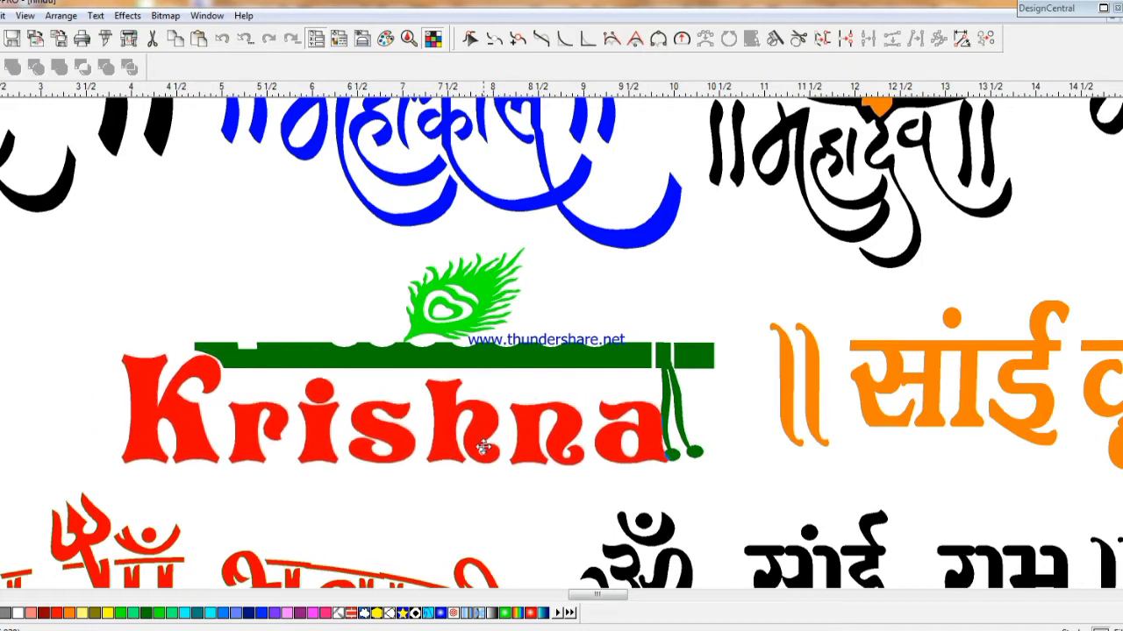
left_click(483, 448)
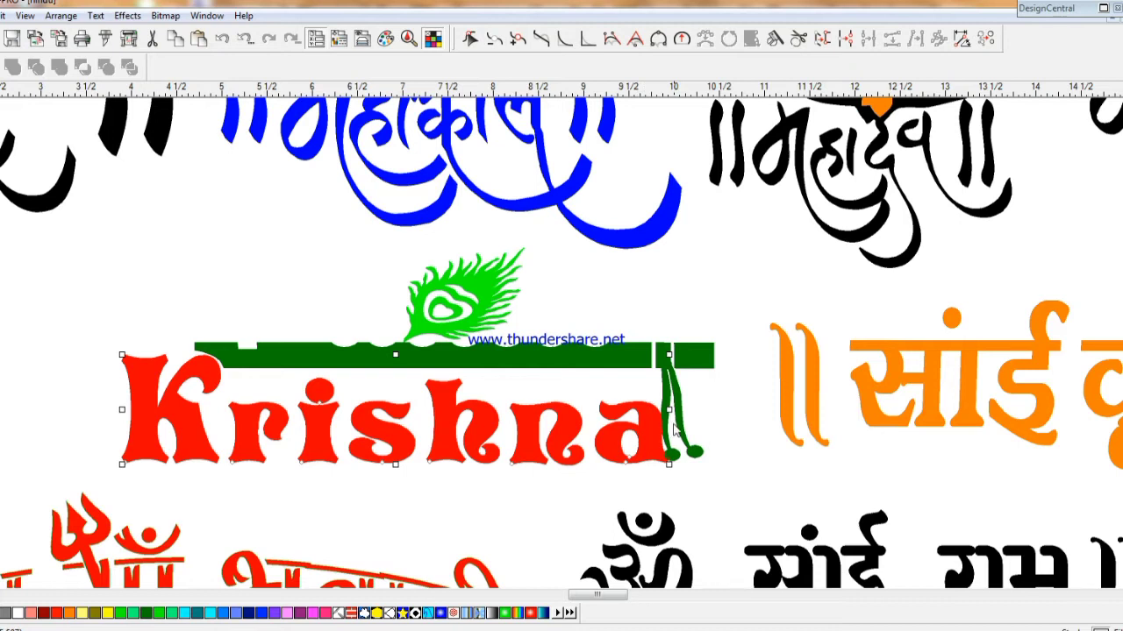
left_click_drag(668, 409, 659, 416)
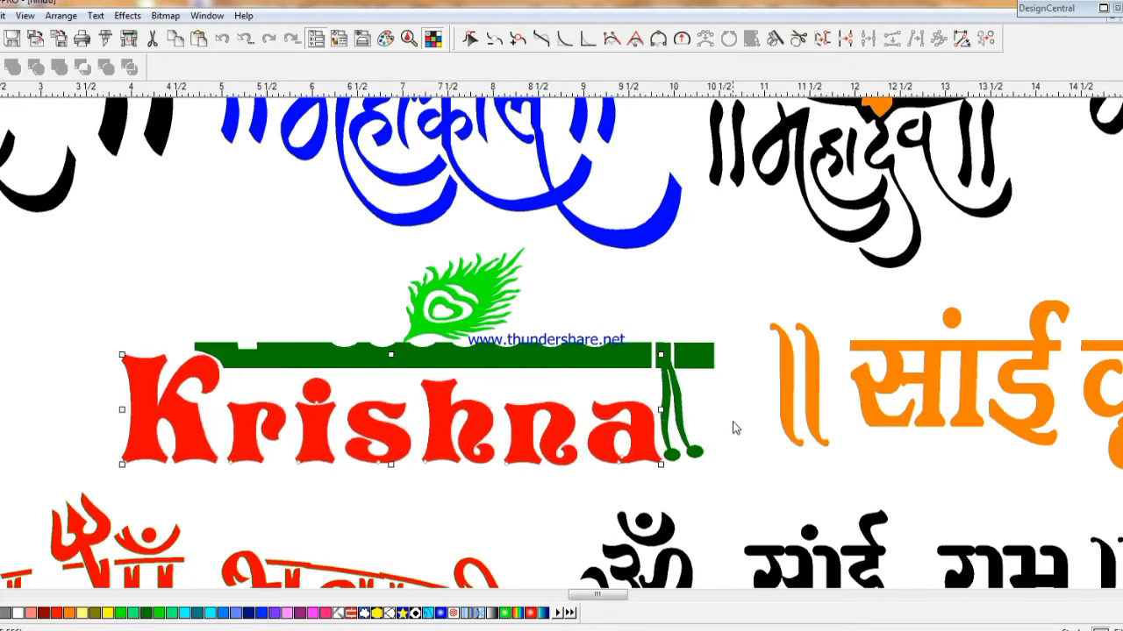
- Fill the dark green flute and its tassels above the Krishna lettering with blue
left_click(494, 300)
left_click(471, 356)
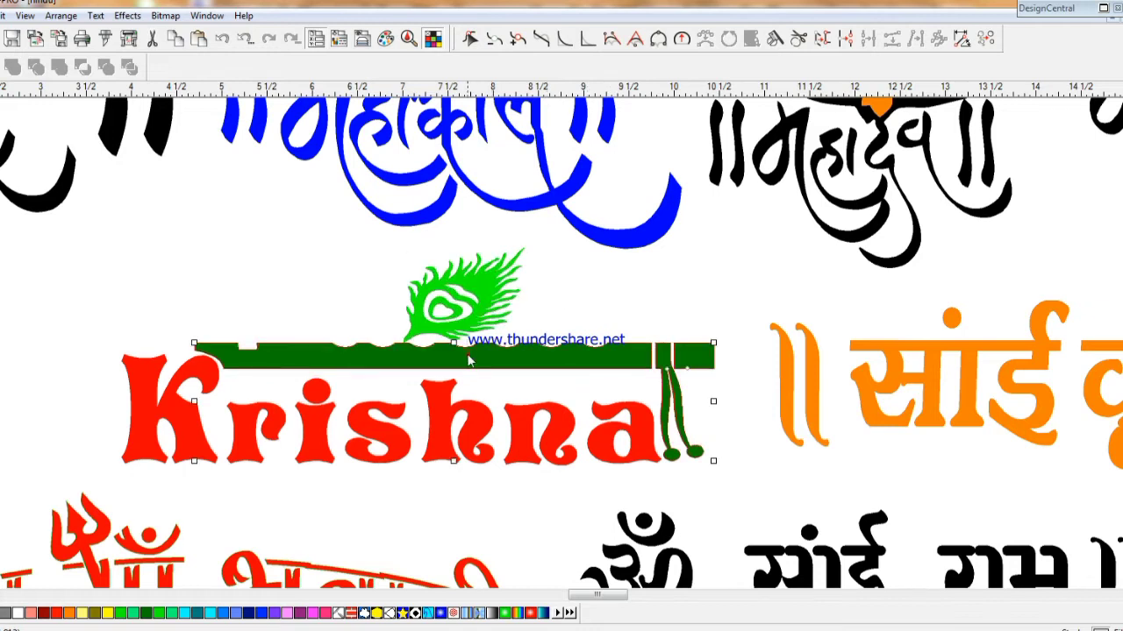
left_click(259, 613)
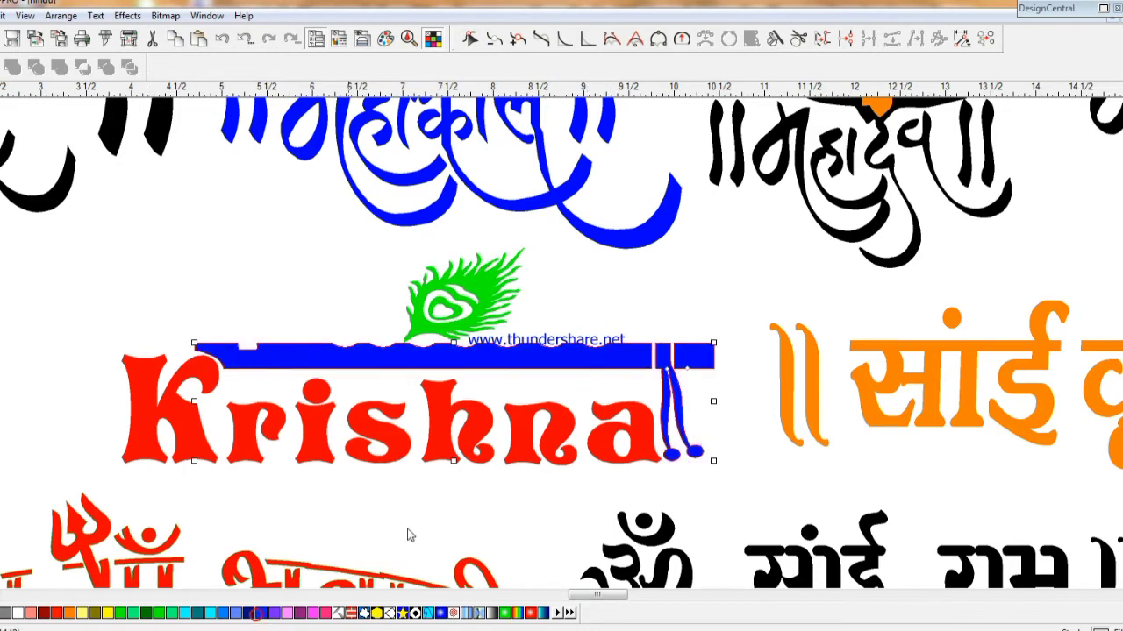
- Look through the design collection from the ॐ सांई राम row up to the Hanuman figure and across to the सीता राम lettering
scroll(535, 402, "down", 1)
scroll(535, 402, "down", 1)
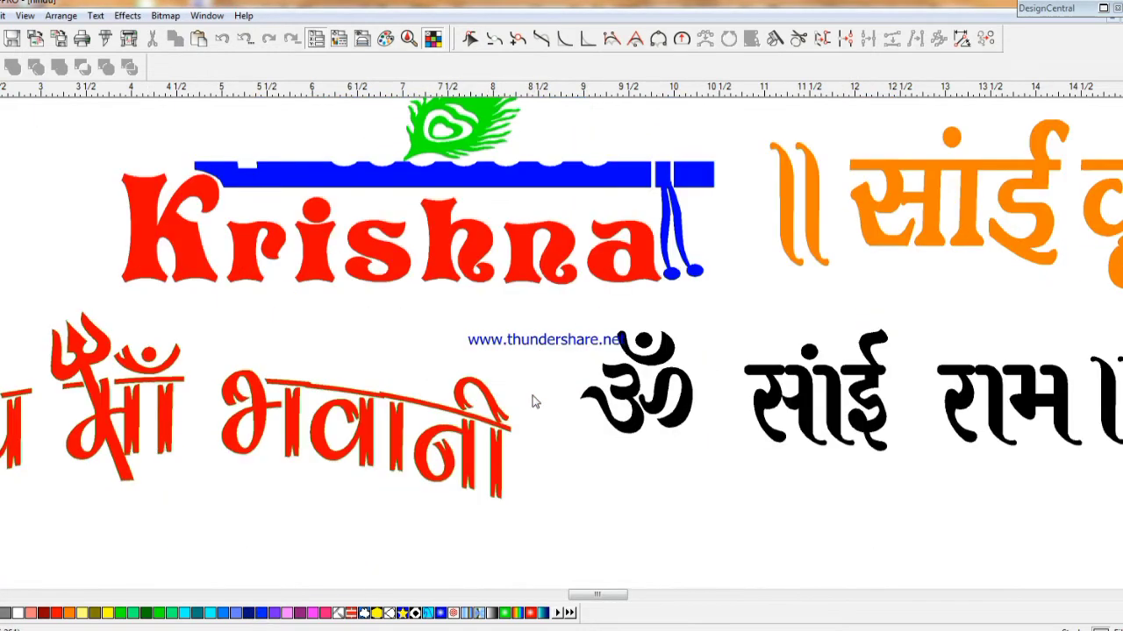
left_click(671, 377)
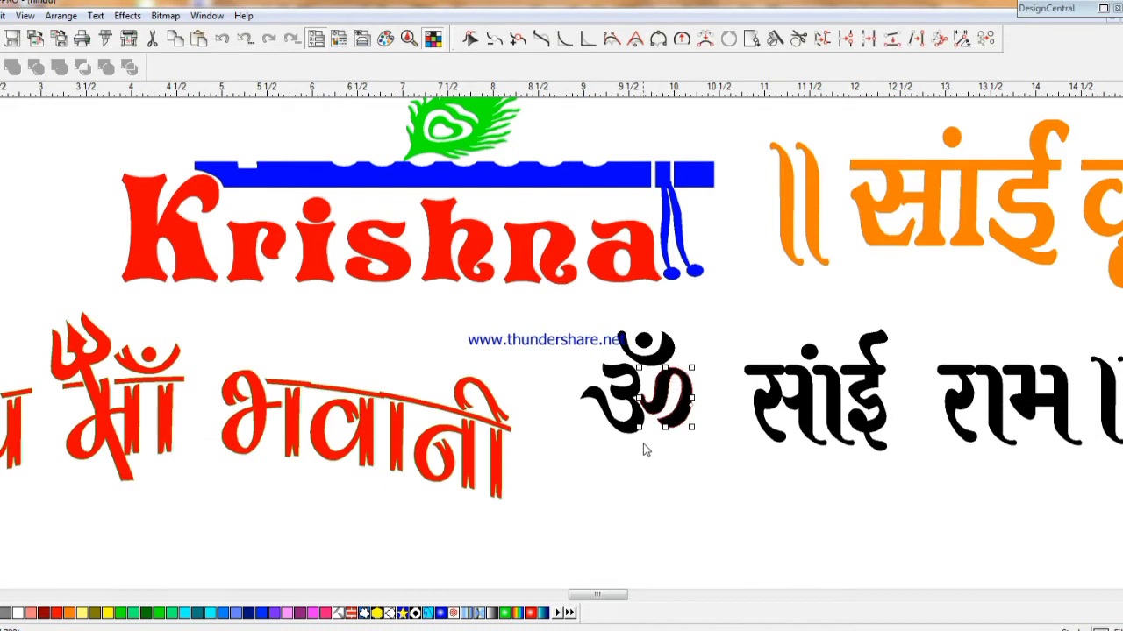
scroll(645, 450, "down", 3)
scroll(644, 450, "up", 6)
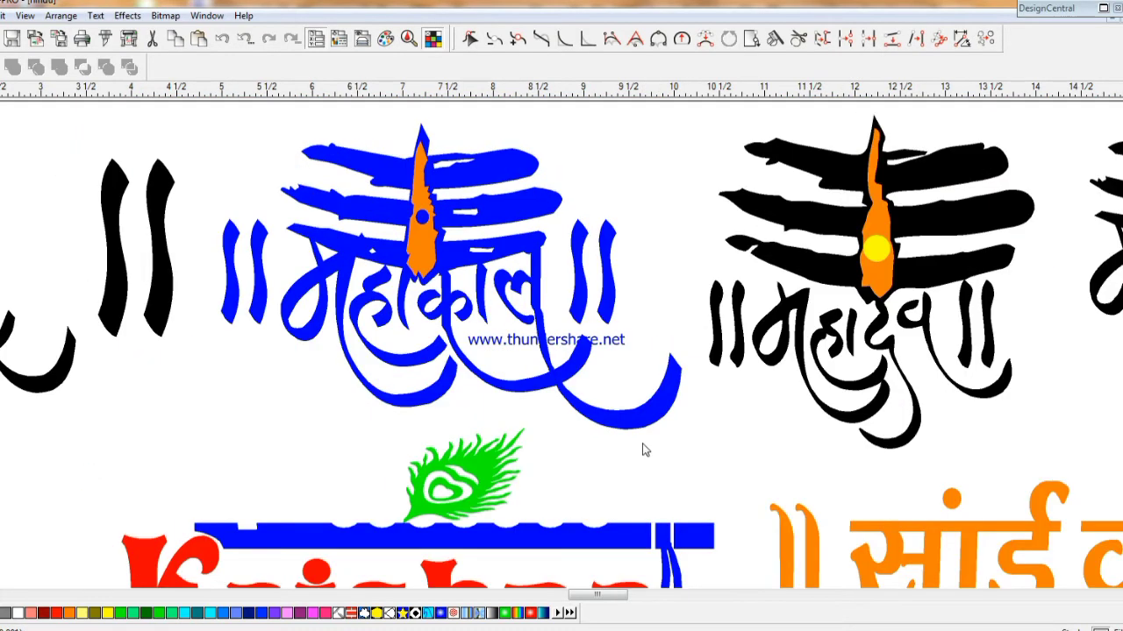
scroll(645, 450, "up", 9)
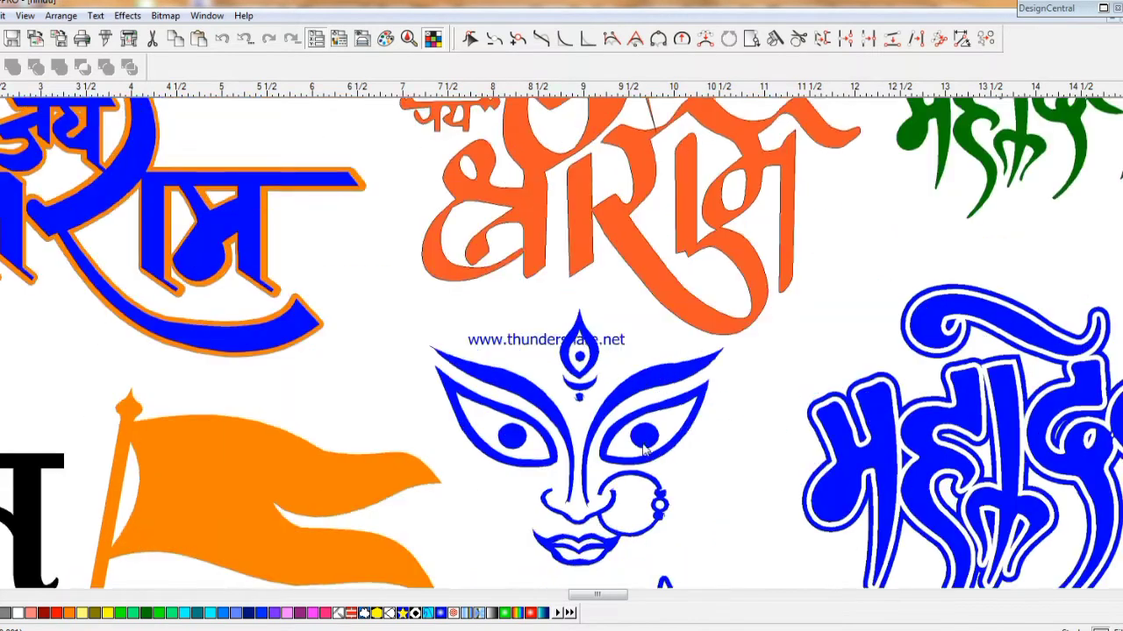
scroll(644, 449, "up", 5)
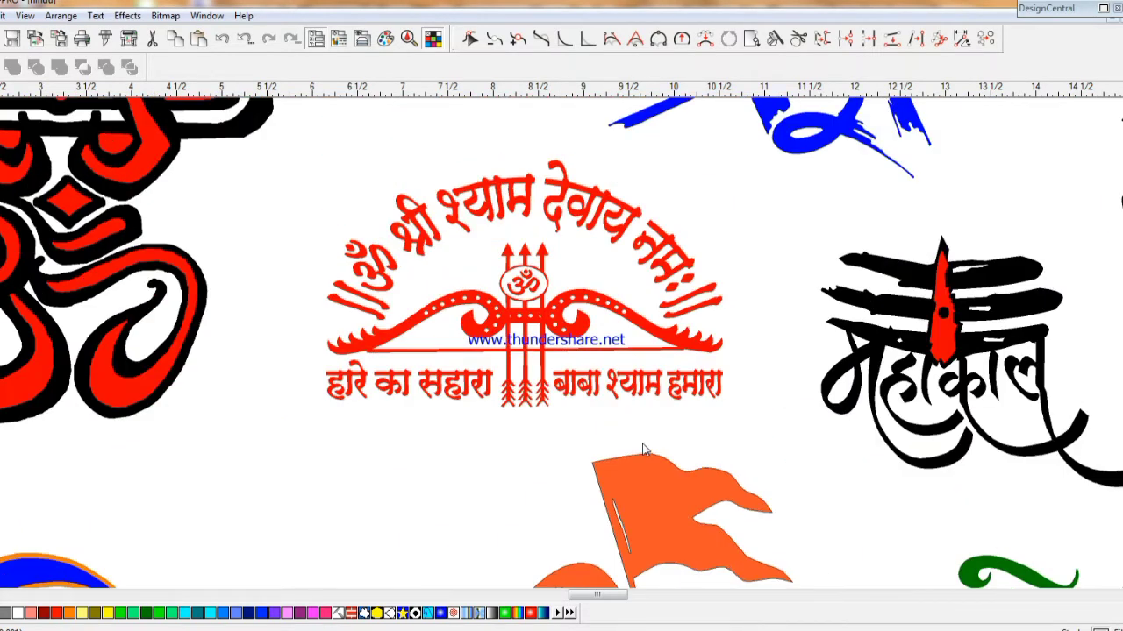
scroll(644, 450, "up", 8)
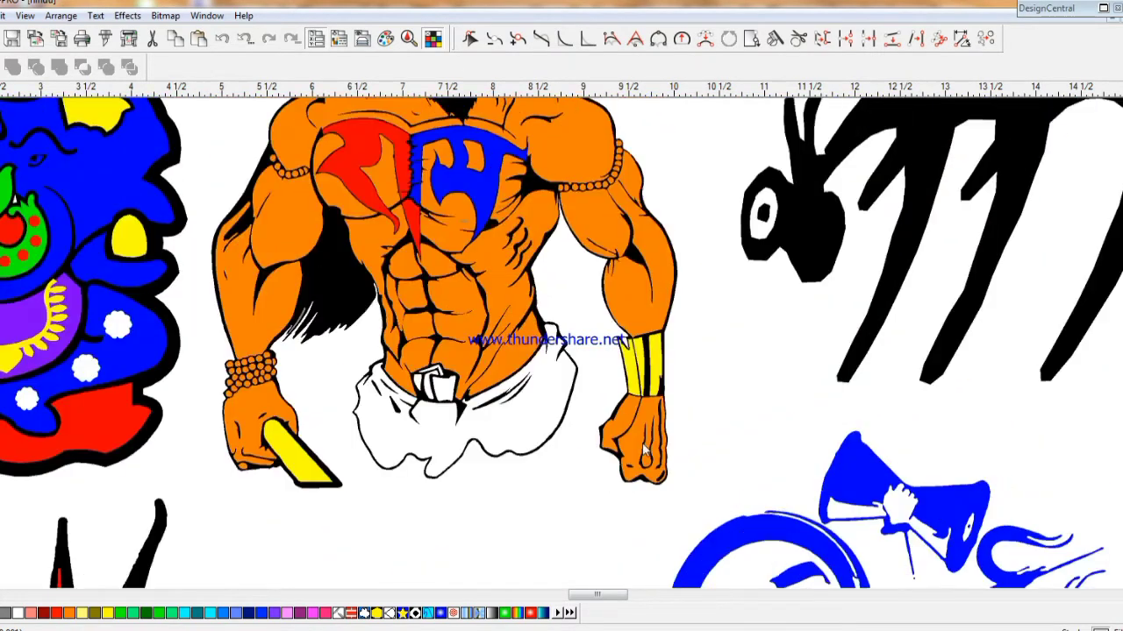
scroll(645, 449, "up", 4)
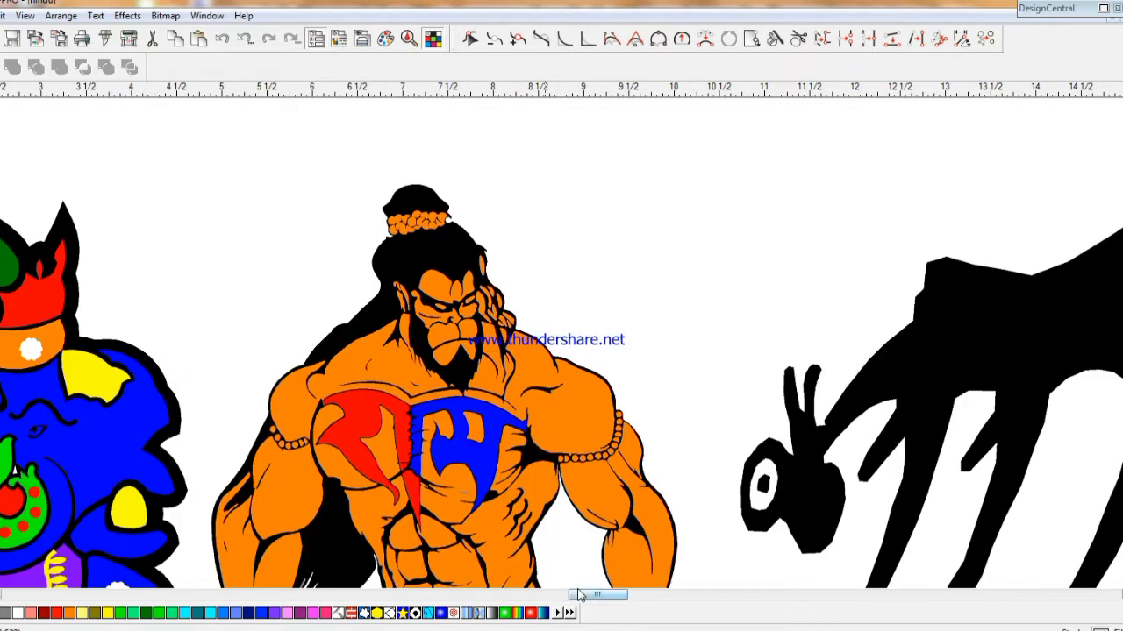
scroll(594, 599, "right", 5)
scroll(577, 531, "up", 4)
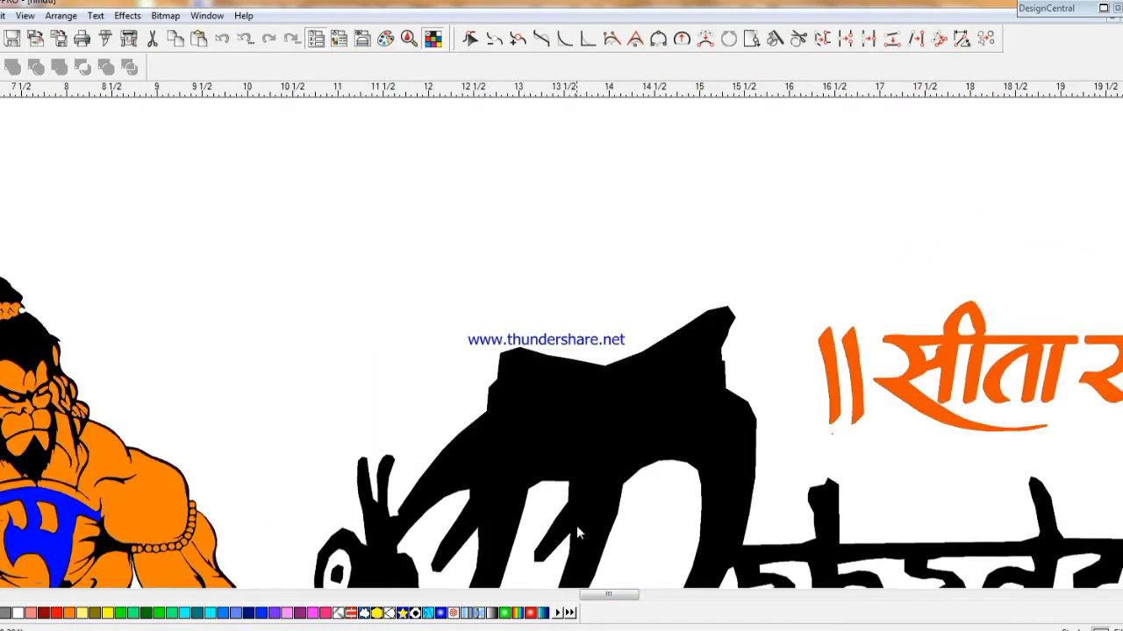
scroll(605, 599, "right", 8)
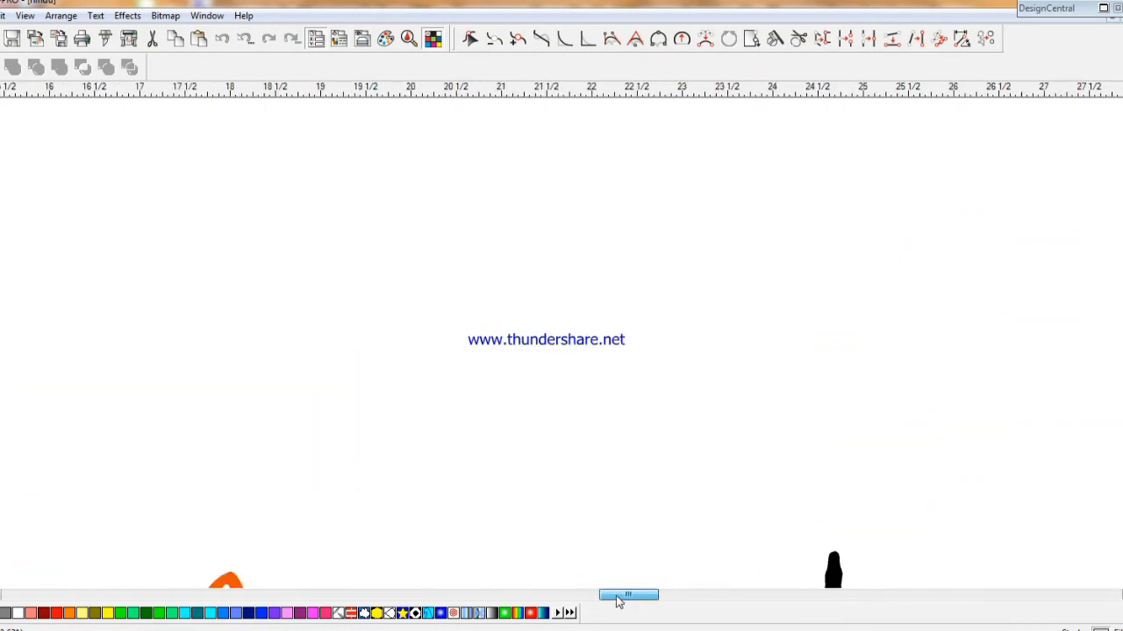
scroll(594, 586, "down", 2)
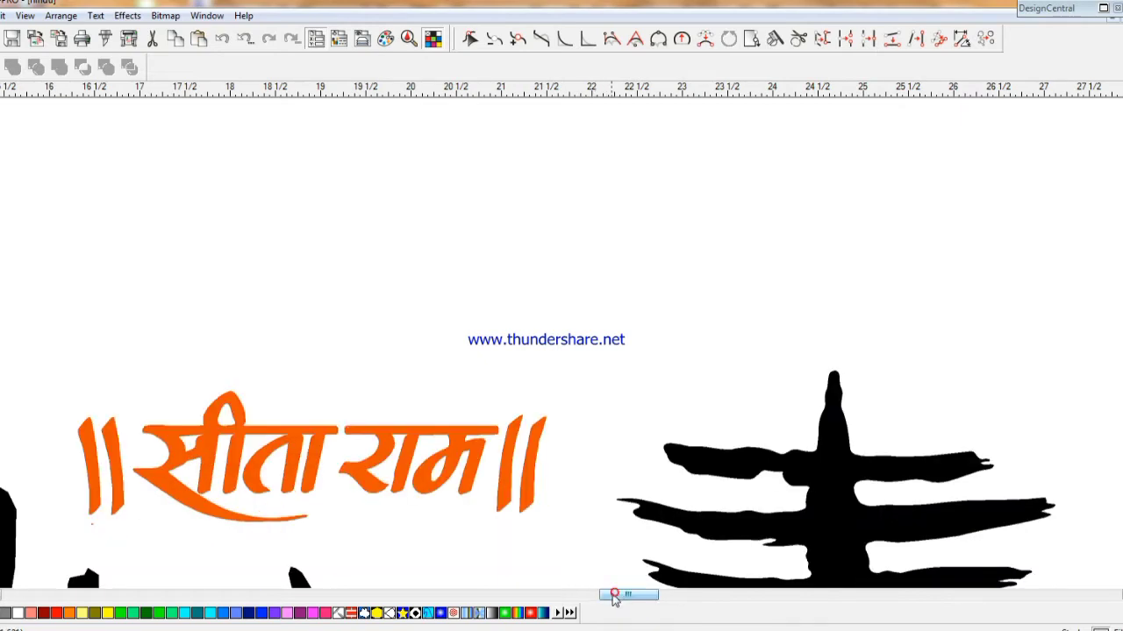
scroll(609, 596, "left", 4)
scroll(600, 584, "down", 1)
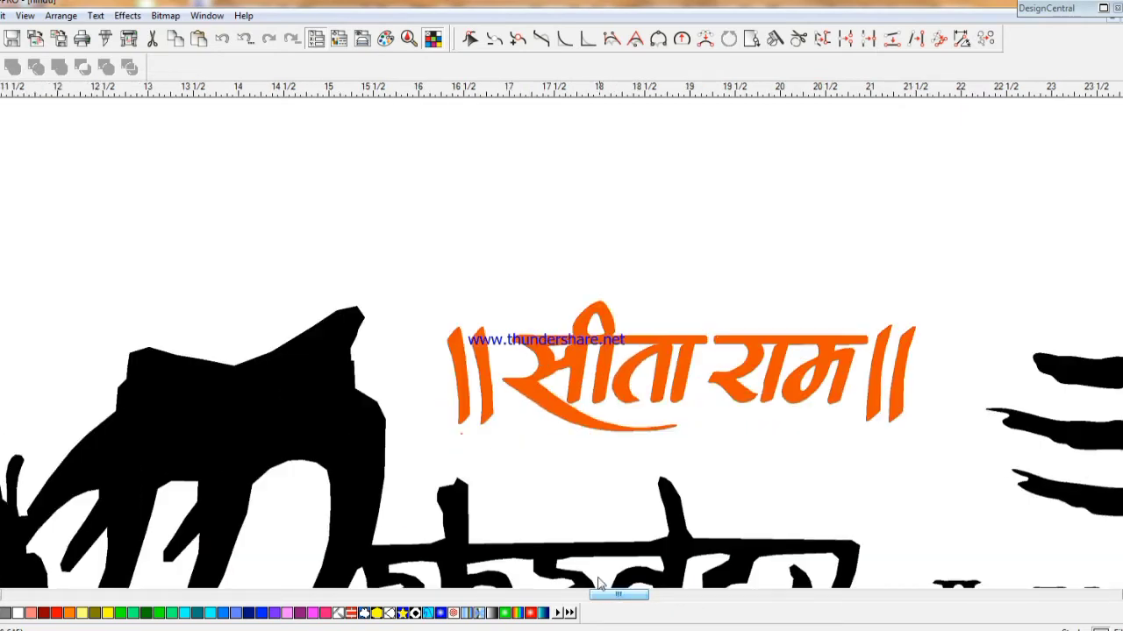
- Try magenta on the orange सीता राम lettering, and settle on a deep pink fill
left_click(624, 389)
left_click(312, 613)
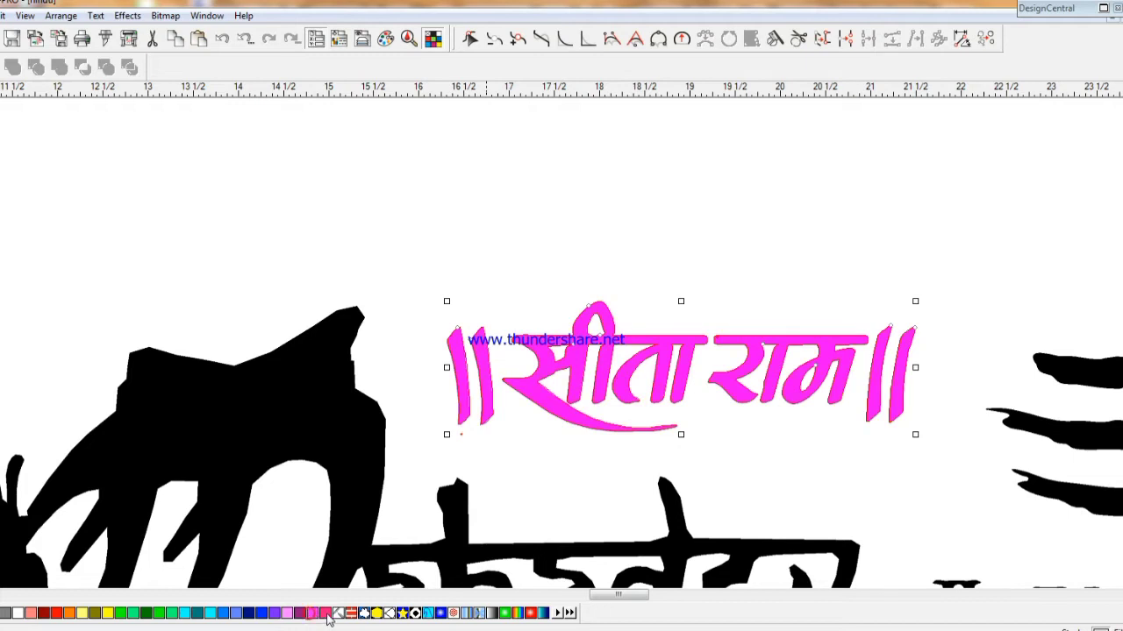
left_click(326, 613)
left_click(530, 433)
- Fill the black Mahadev lettering with the large hand-shaped M, below सीता राम, with blue
scroll(554, 448, "down", 1)
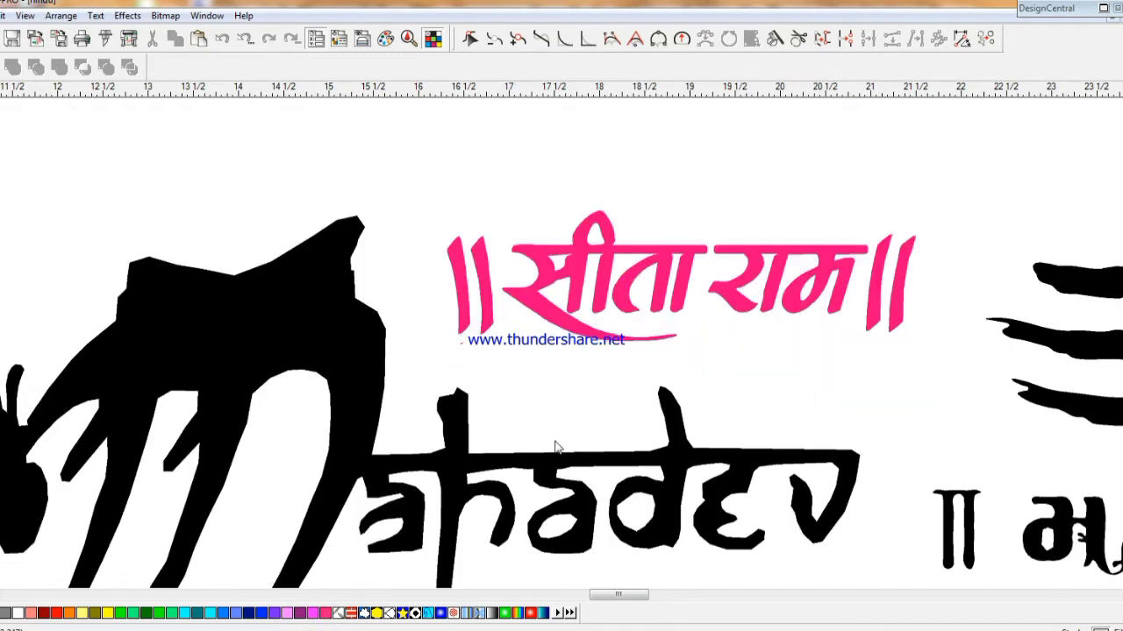
scroll(554, 447, "down", 1)
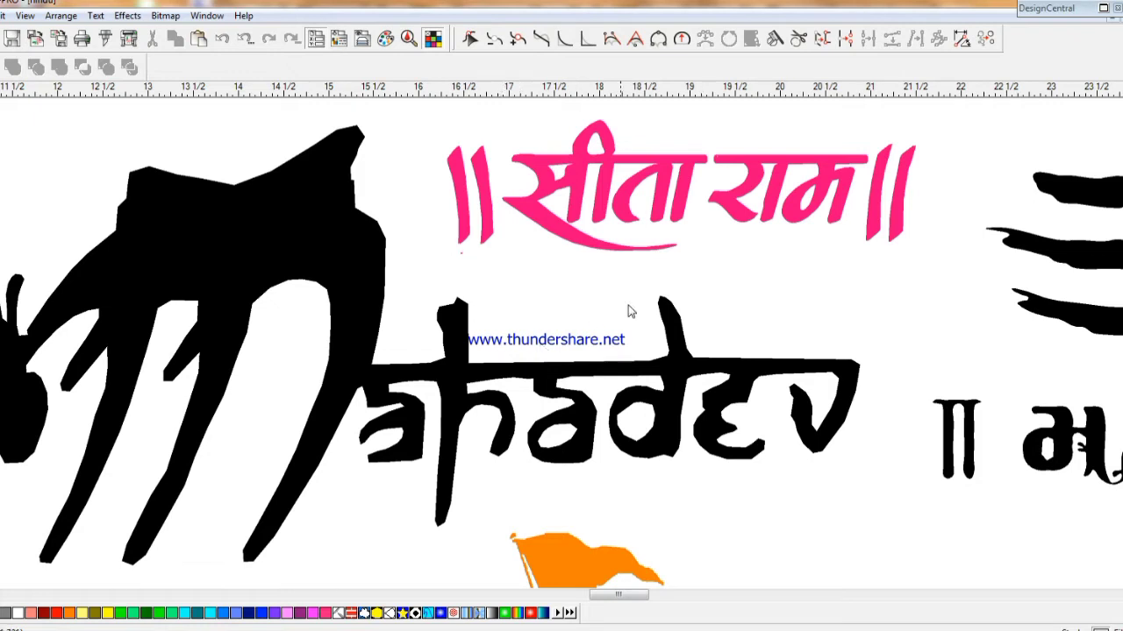
left_click(331, 418)
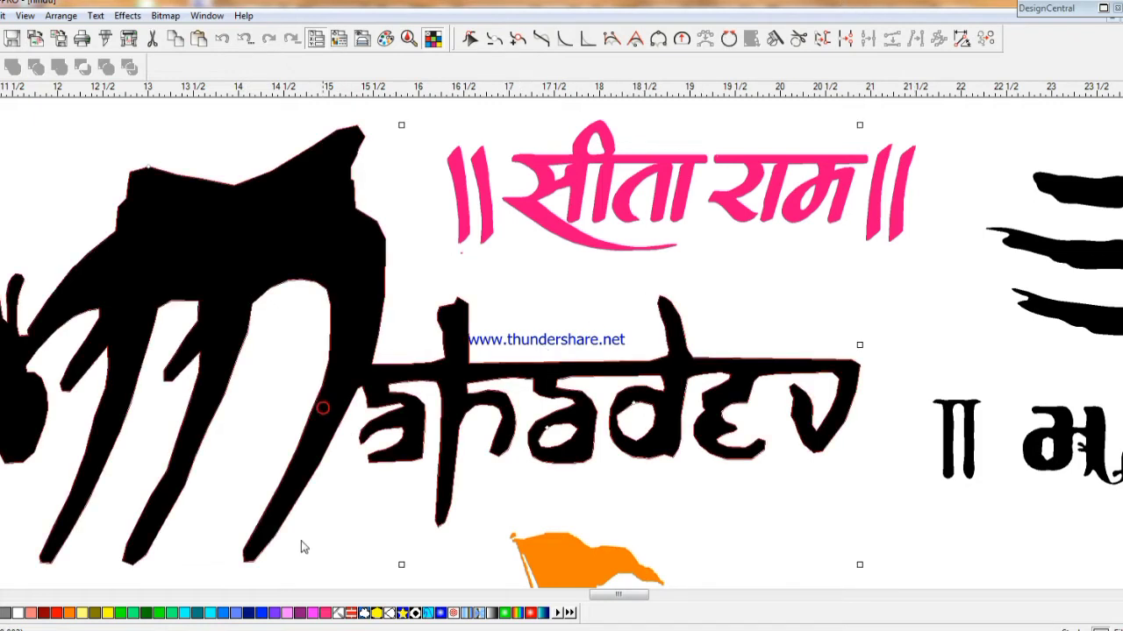
left_click(261, 613)
left_click(344, 517)
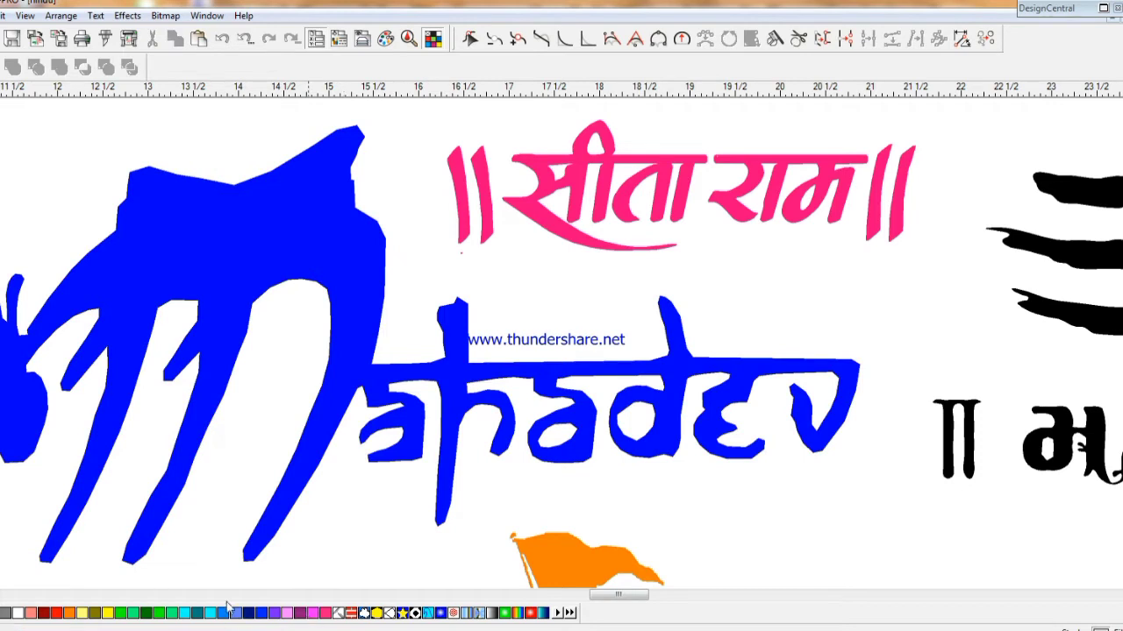
- Examine the orange जय श्रीराम flag design and the plain black महाकाल lettering below the Mahadev artwork
scroll(417, 427, "down", 3)
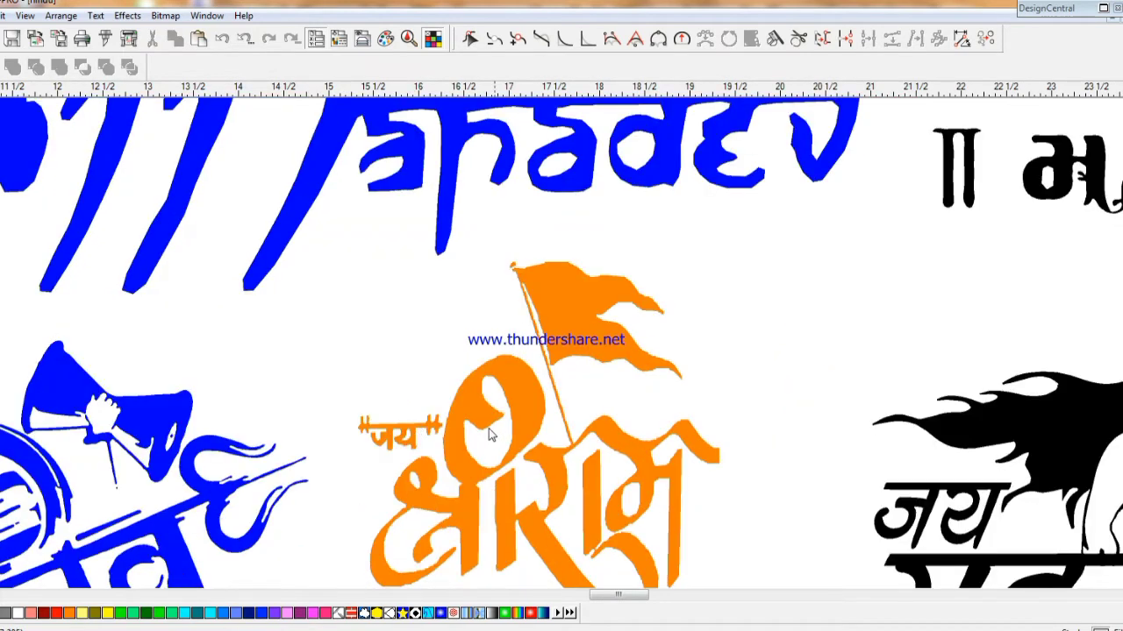
left_click(462, 436)
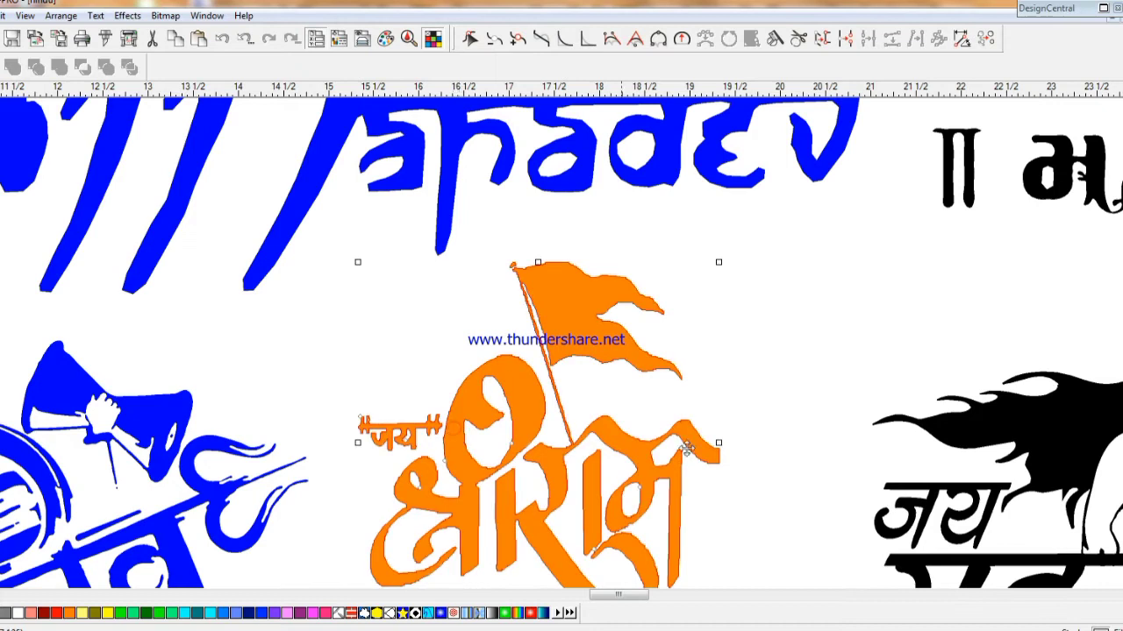
scroll(700, 441, "down", 1)
scroll(700, 442, "down", 1)
left_click(445, 531)
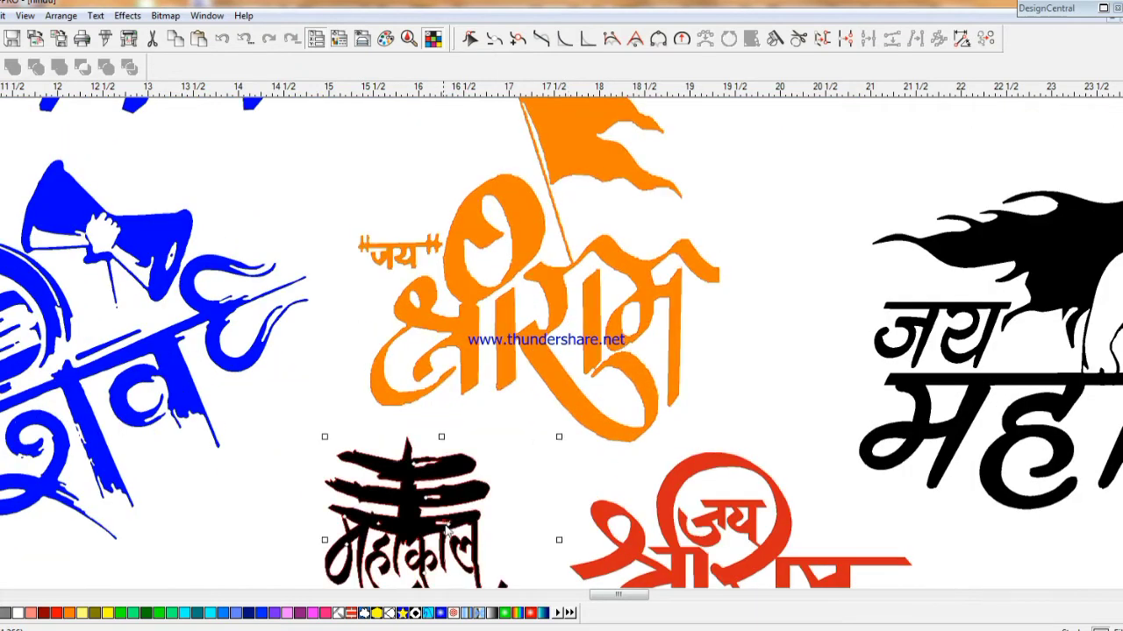
scroll(487, 542, "down", 1)
scroll(487, 541, "down", 1)
left_click(561, 479)
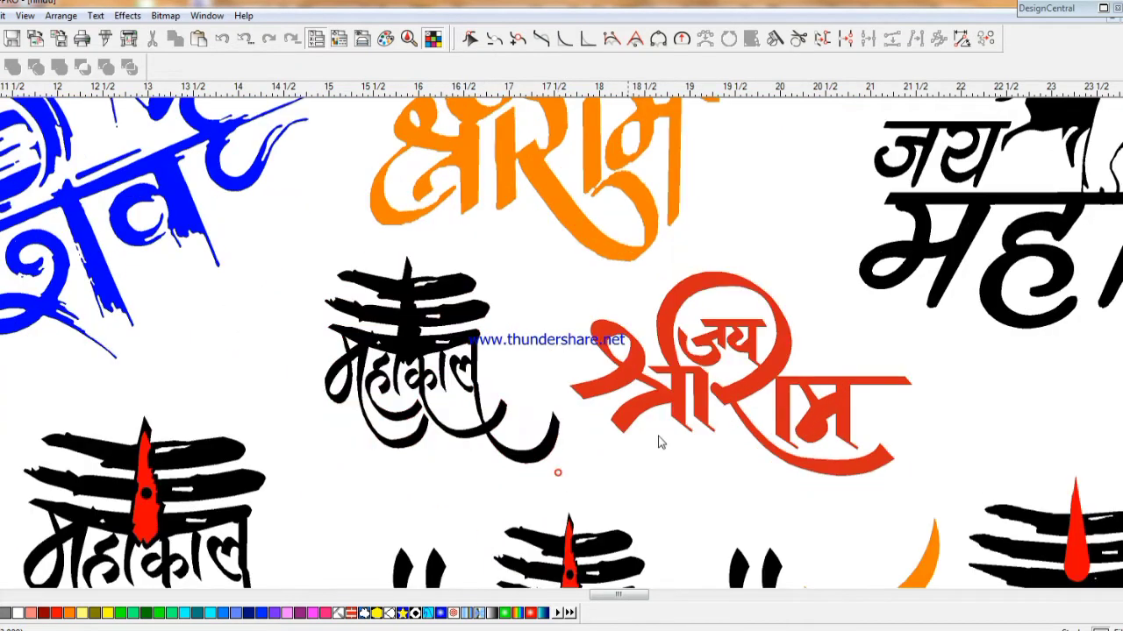
- Try blue on the red जय श्रीराम lettering beside the black महाकाल design, and settle on a dark green fill
left_click(754, 373)
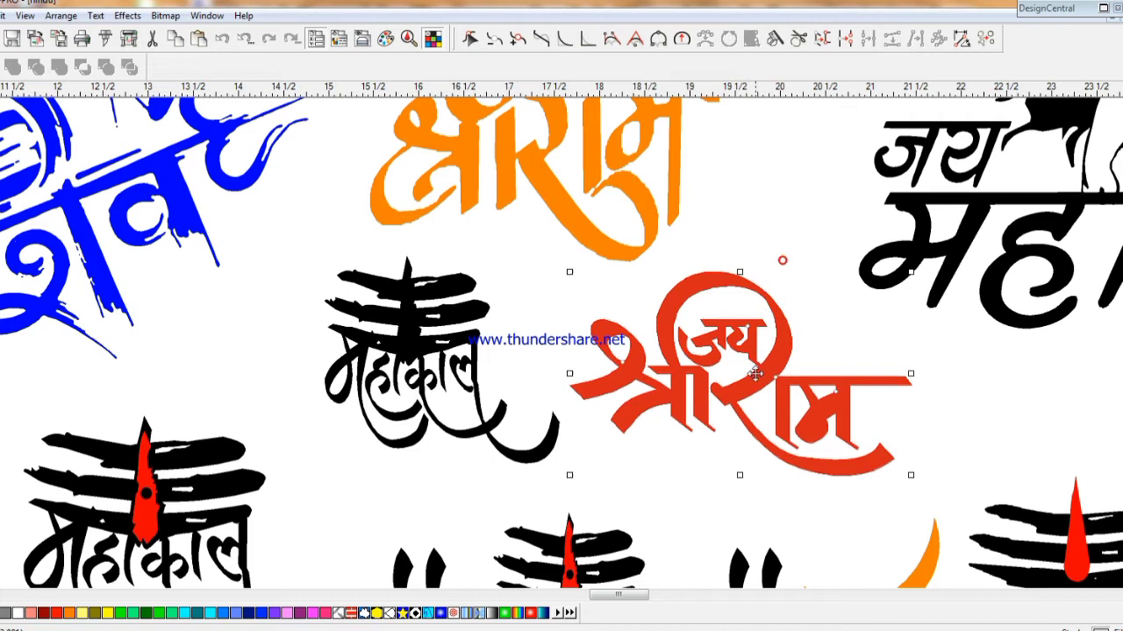
left_click(265, 613)
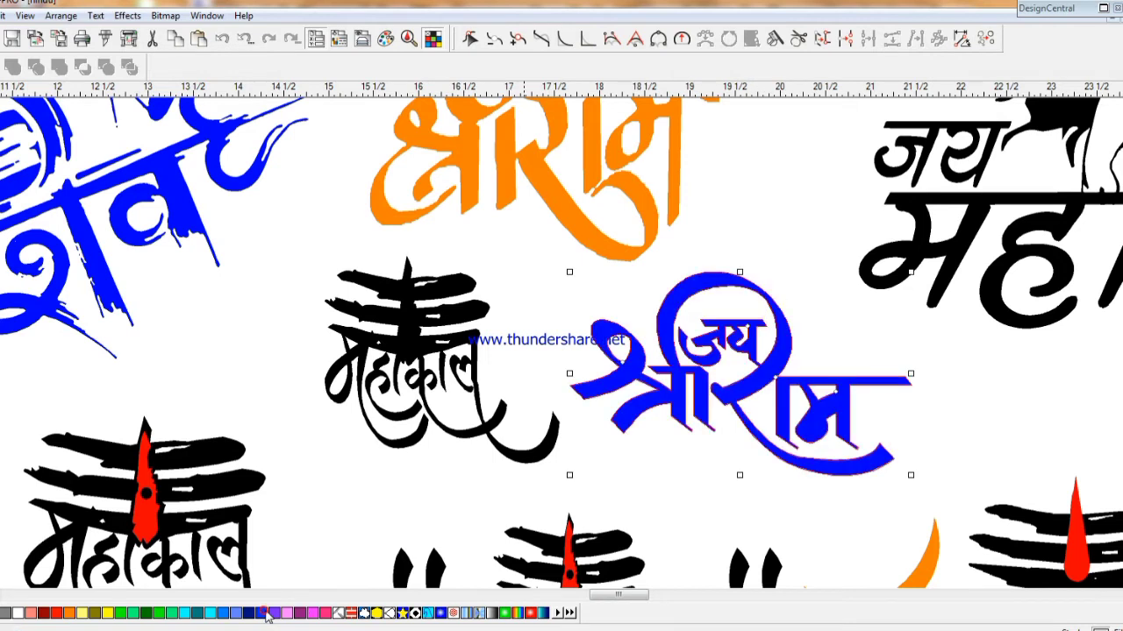
left_click(145, 613)
- Try pink on the plain black महाकाल design beside the dark green जय श्रीराम, and settle on a dark red fill
scroll(470, 541, "down", 1)
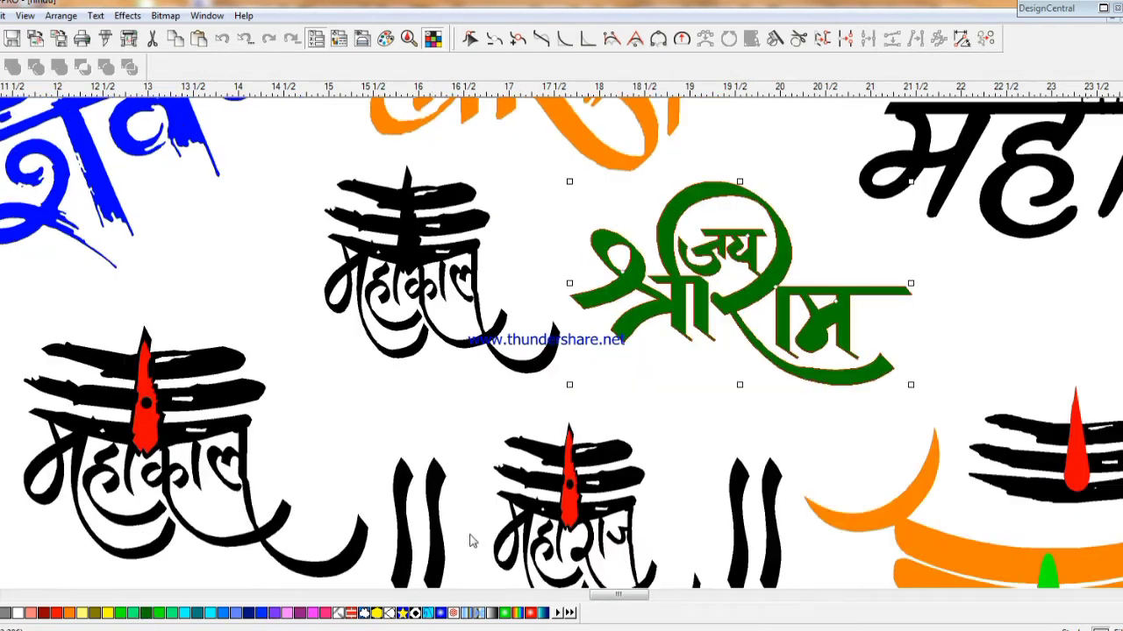
left_click(399, 237)
left_click(327, 613)
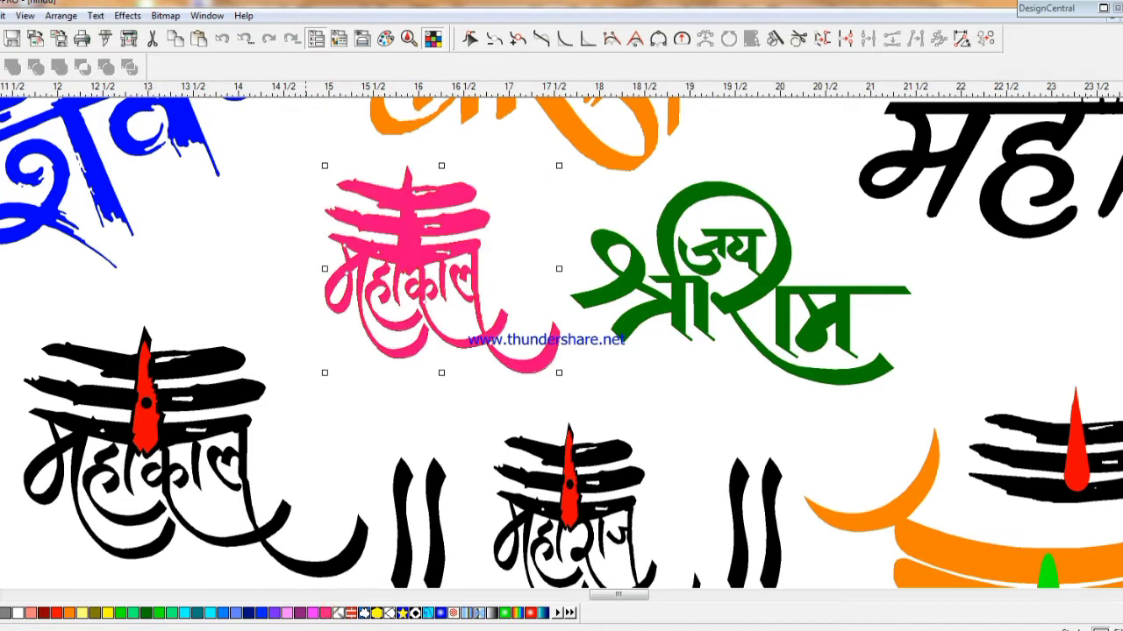
left_click(45, 613)
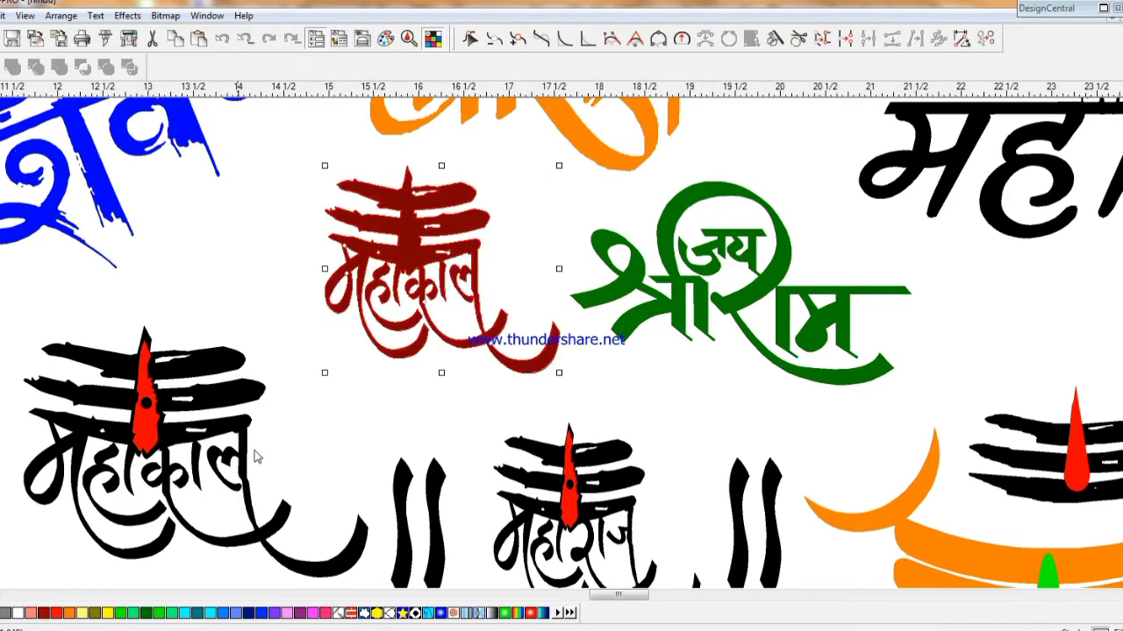
left_click(301, 401)
scroll(301, 402, "down", 1)
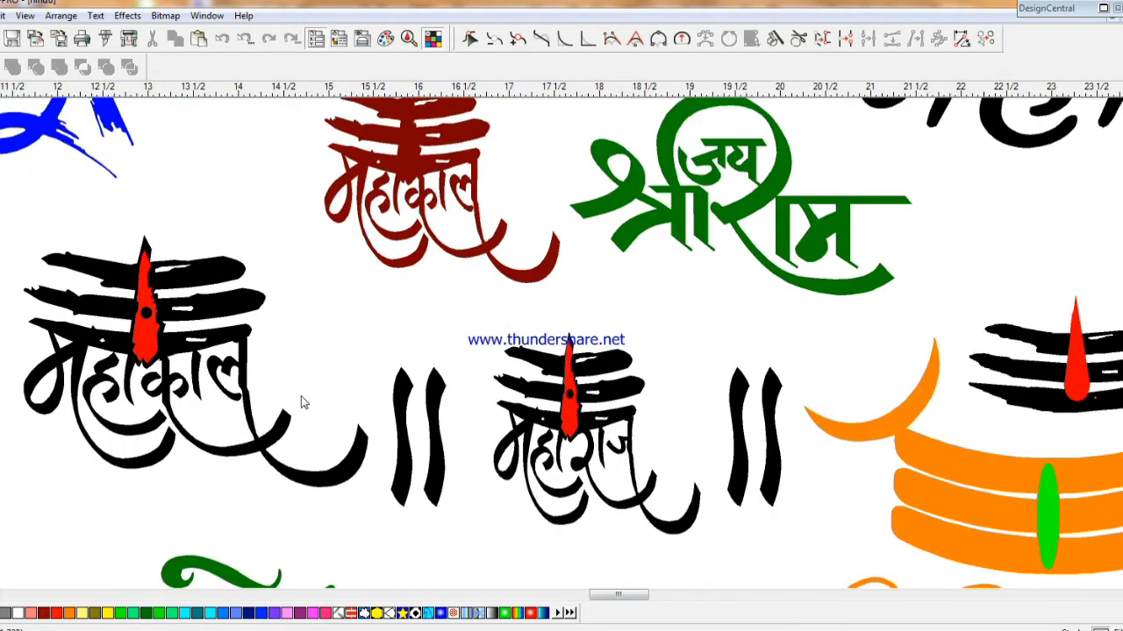
left_click(434, 472)
scroll(447, 475, "down", 1)
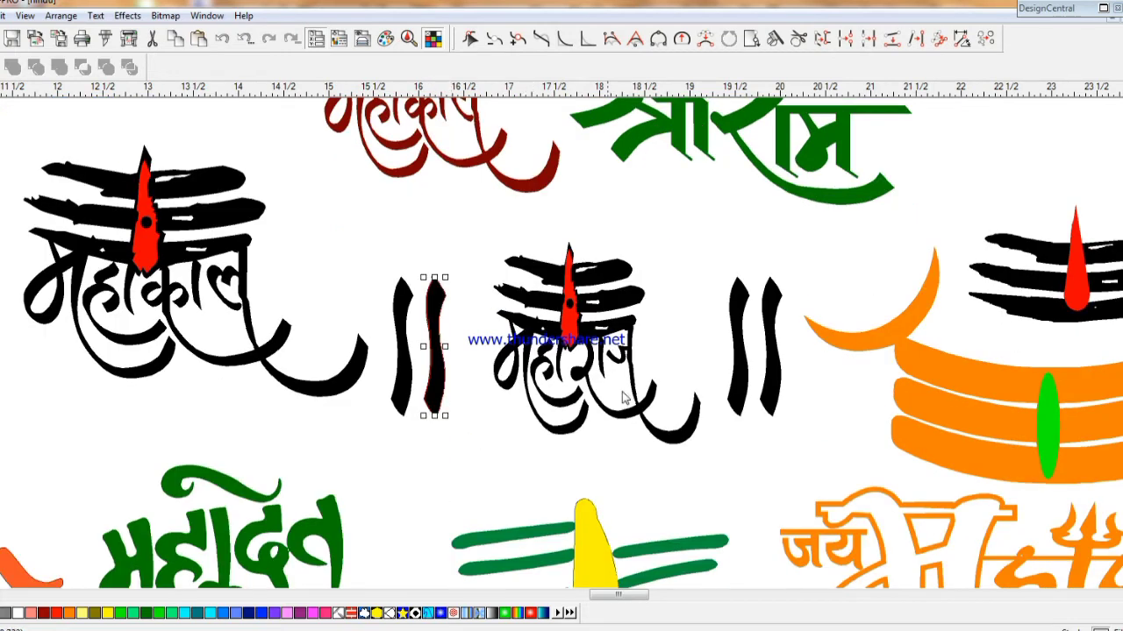
left_click(647, 372)
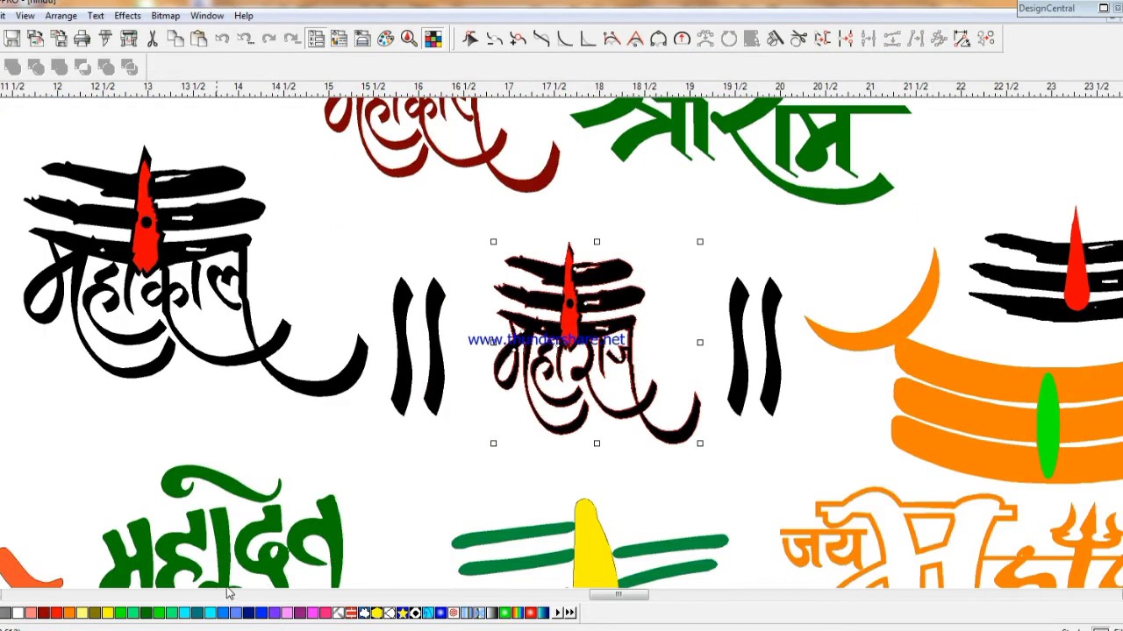
scroll(386, 539, "down", 1)
scroll(386, 539, "down", 2)
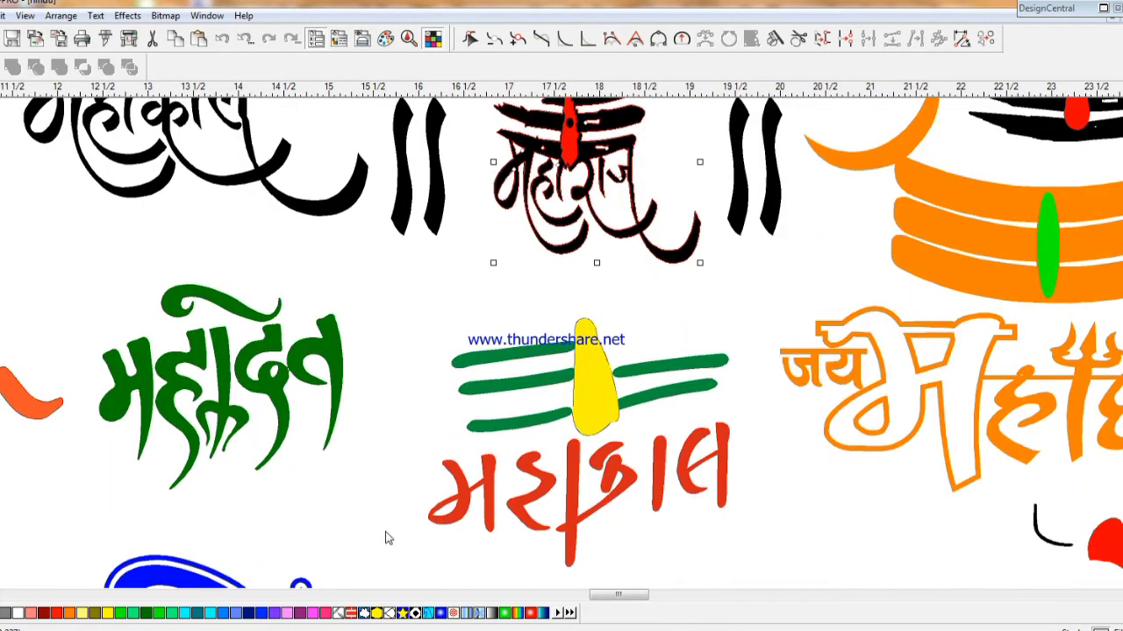
- Try teal on the yellow tilak between the green stripes above the red महाकाल lettering, and settle on a blue fill
left_click(581, 319)
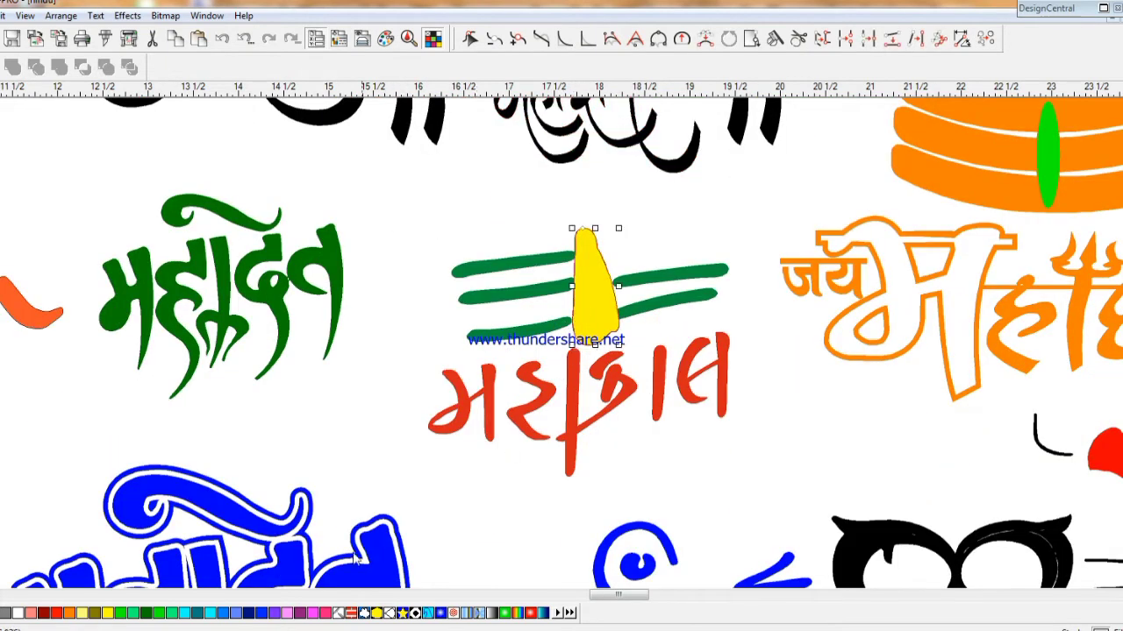
left_click(199, 613)
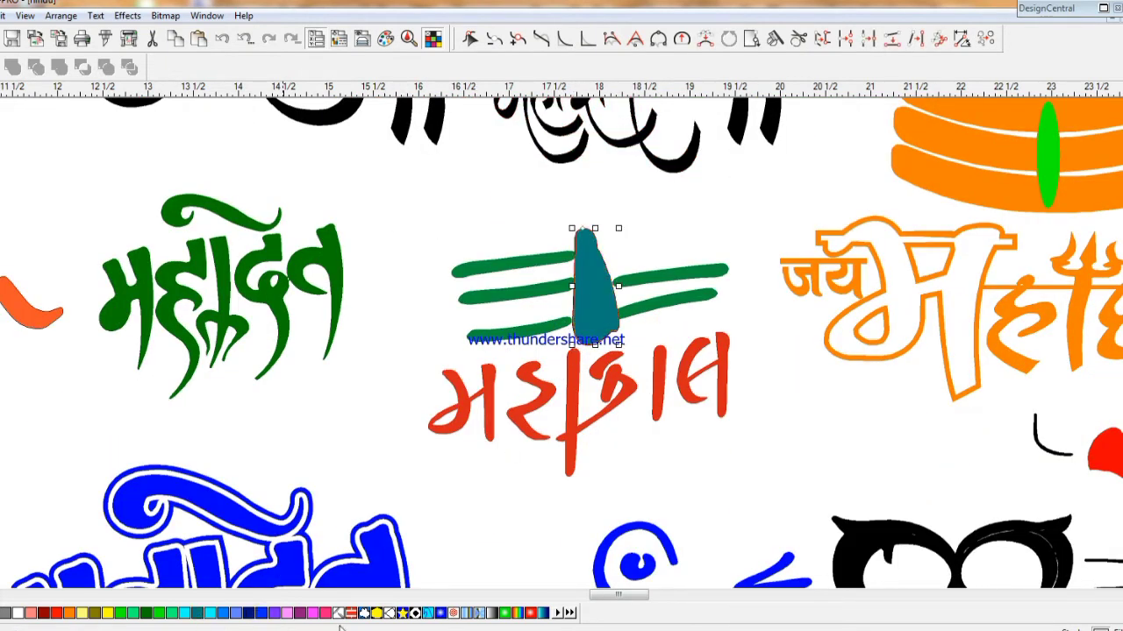
left_click(260, 613)
left_click(427, 537)
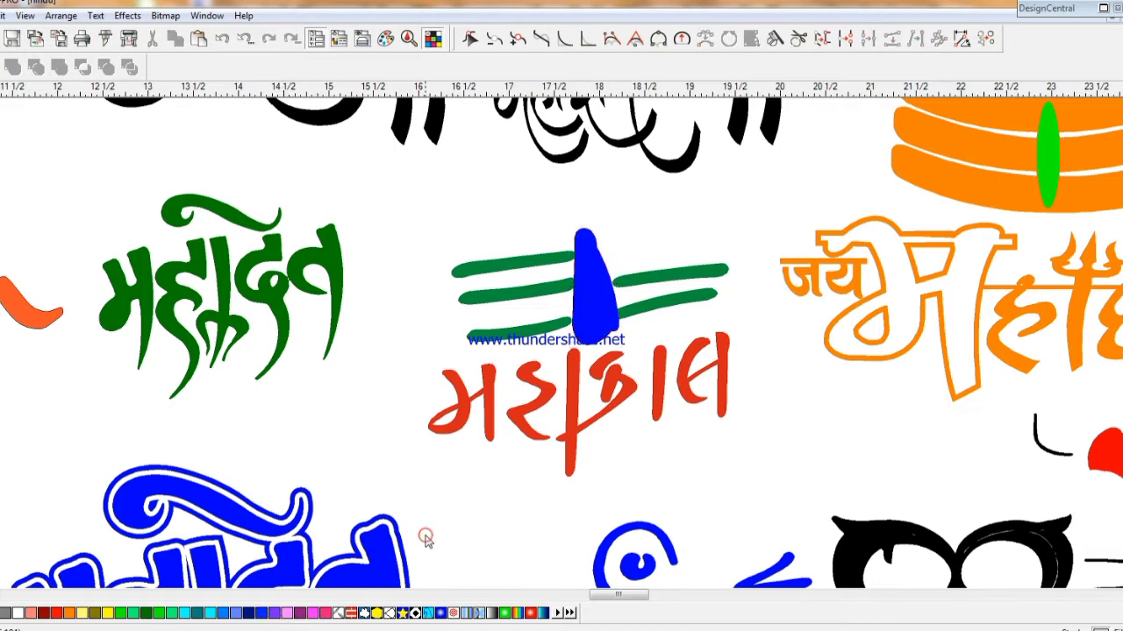
scroll(427, 541, "down", 1)
scroll(427, 541, "down", 2)
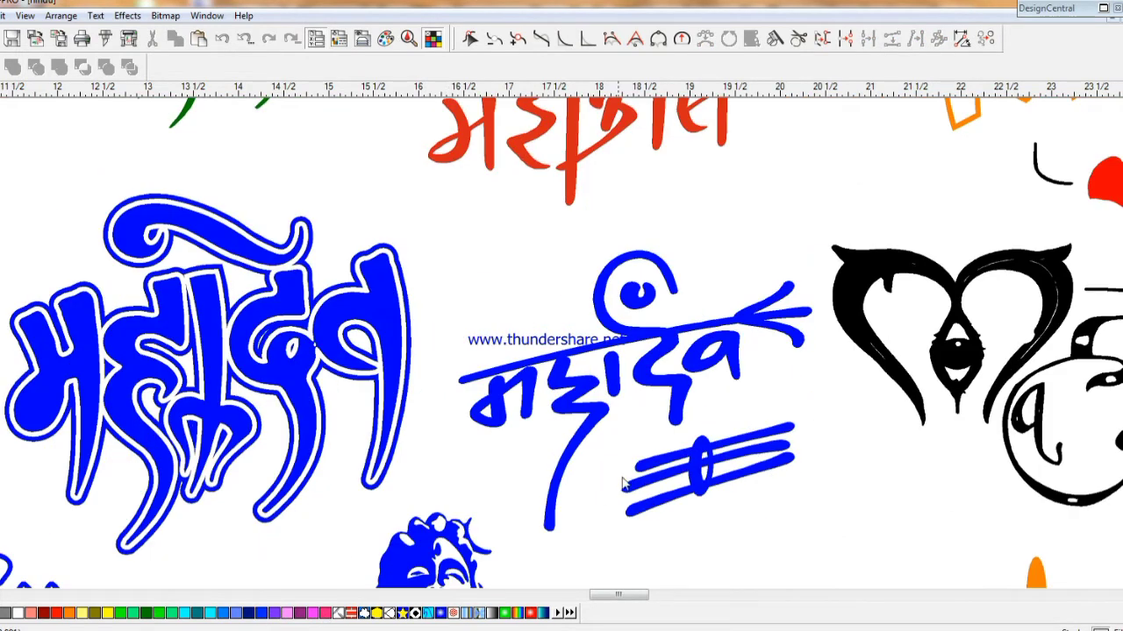
- Examine the blue महादेव and Adiyogi artwork and the designs from the black महाराज lettering up to the pink सीता राम
left_click(624, 481)
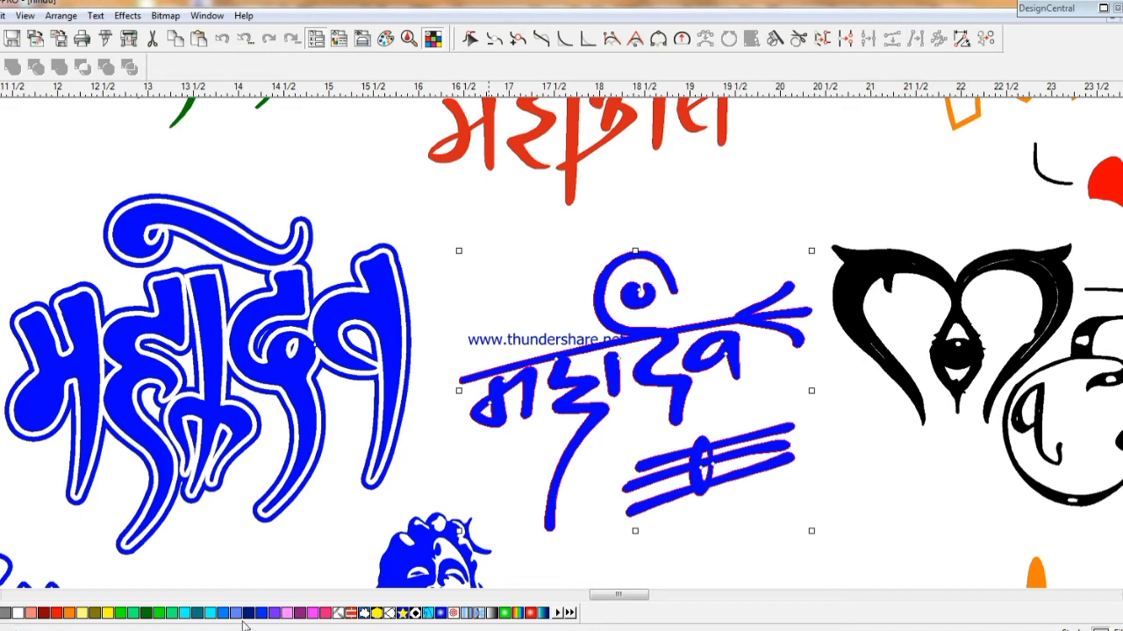
scroll(268, 613, "down", 6)
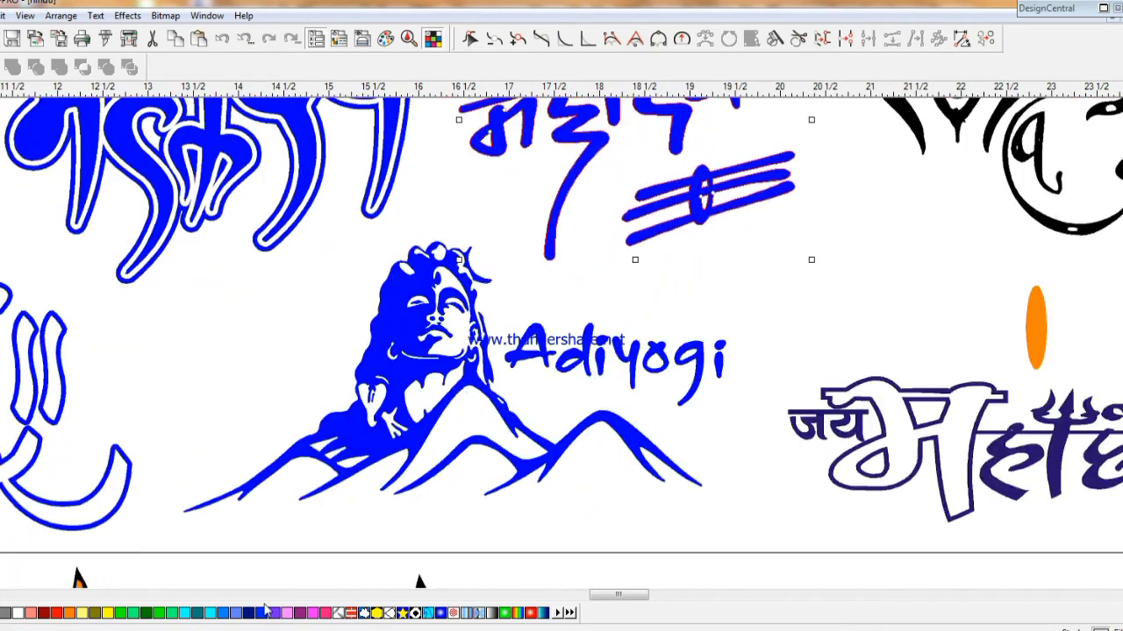
scroll(266, 612, "down", 4)
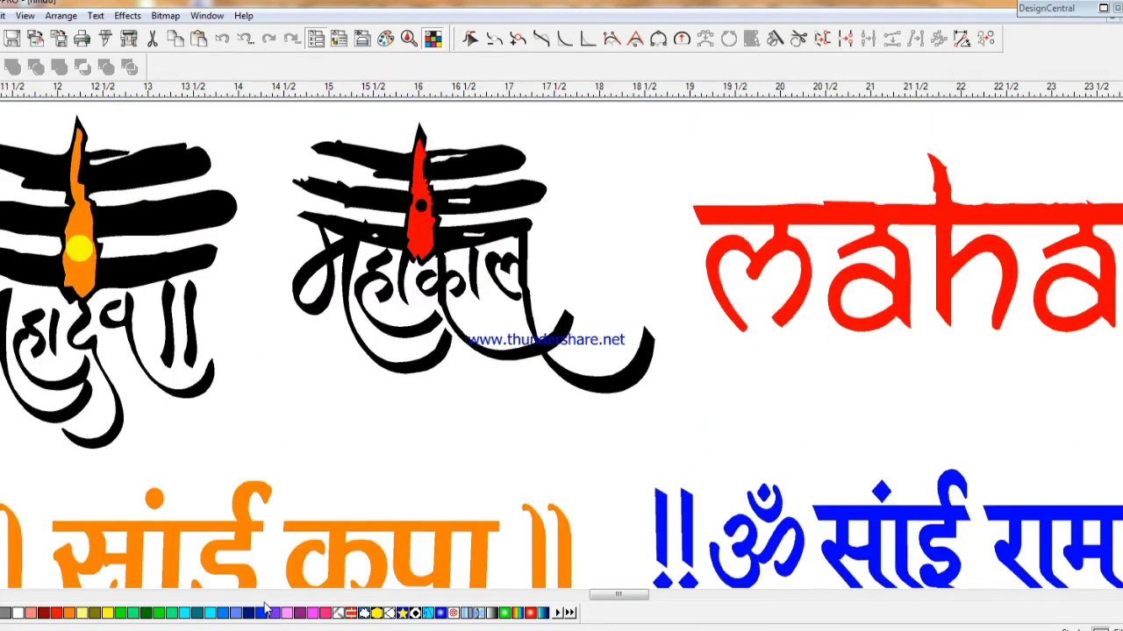
scroll(266, 605, "down", 2)
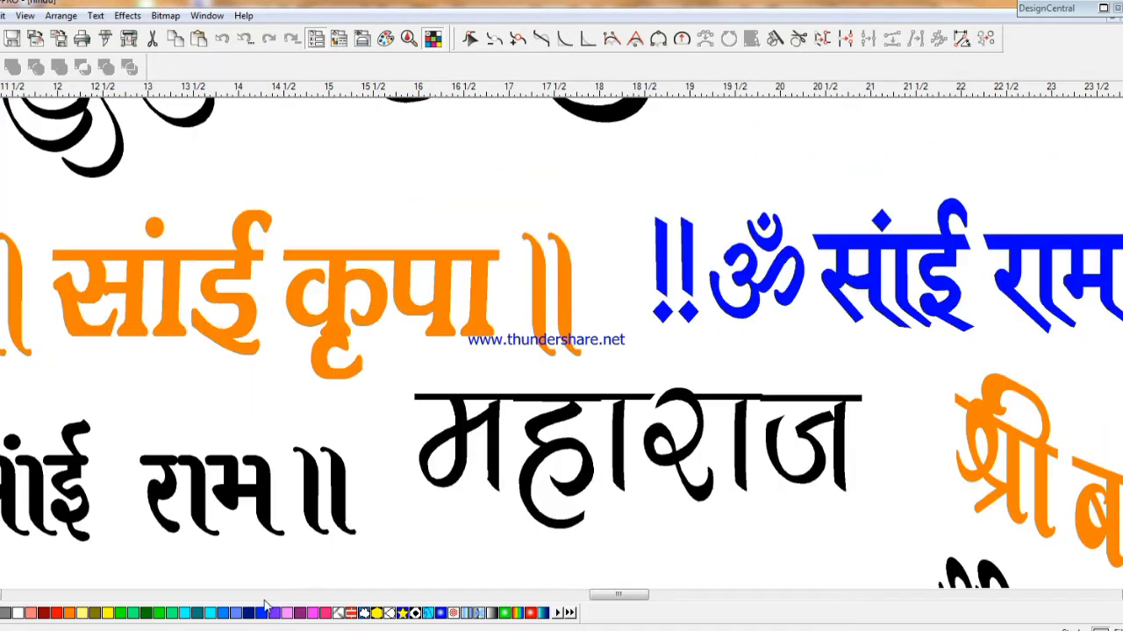
scroll(265, 606, "down", 1)
scroll(266, 605, "down", 2)
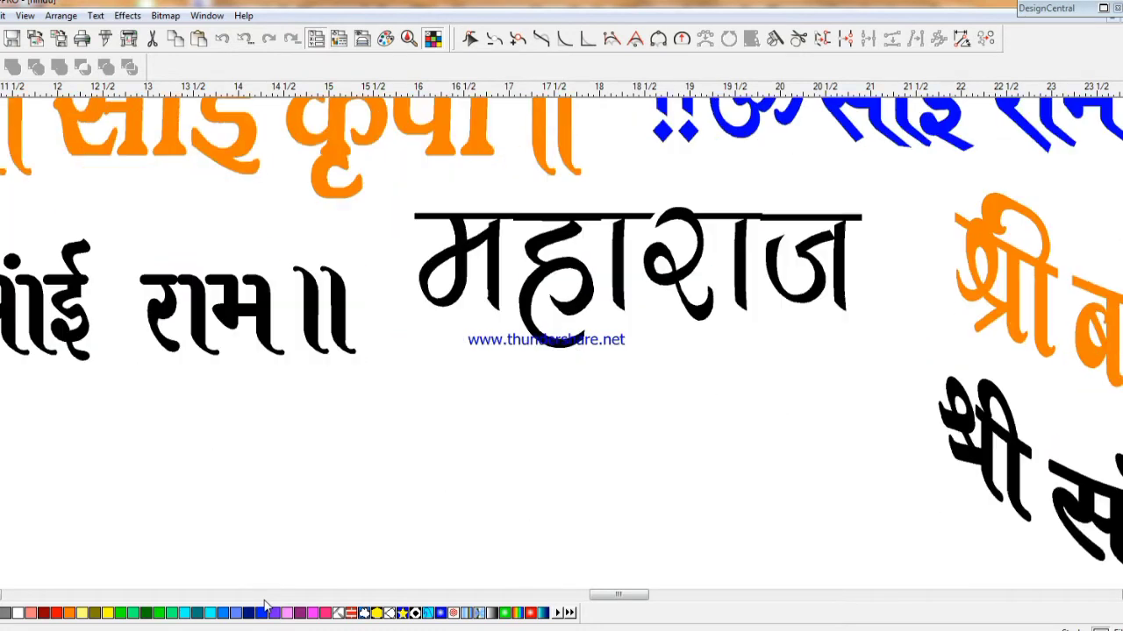
scroll(263, 605, "up", 4)
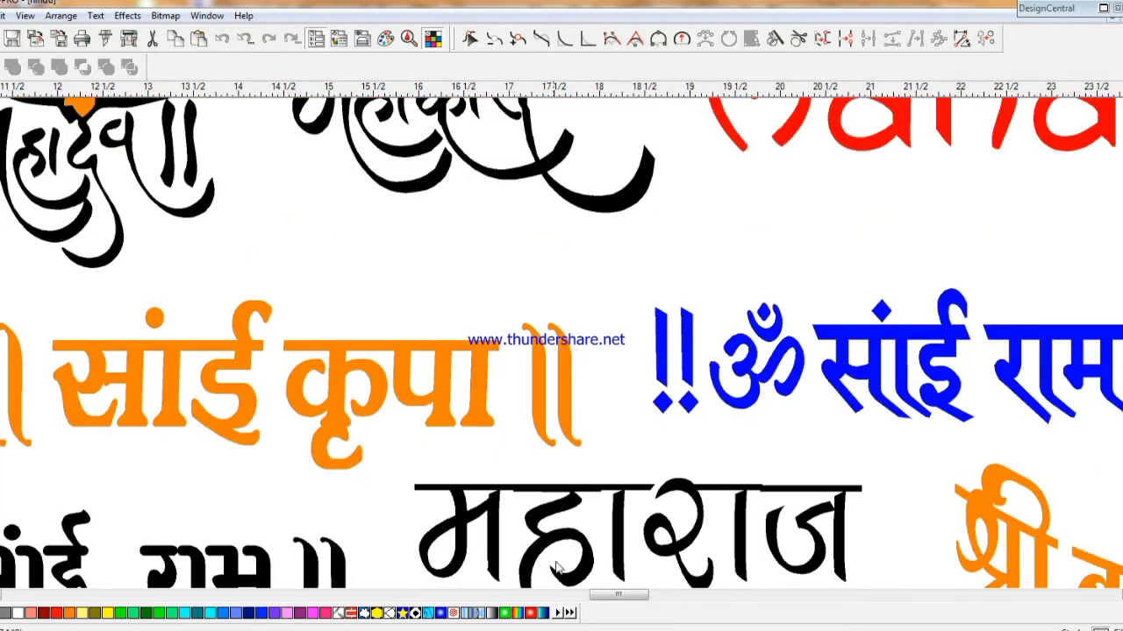
scroll(556, 568, "up", 3)
scroll(556, 569, "up", 9)
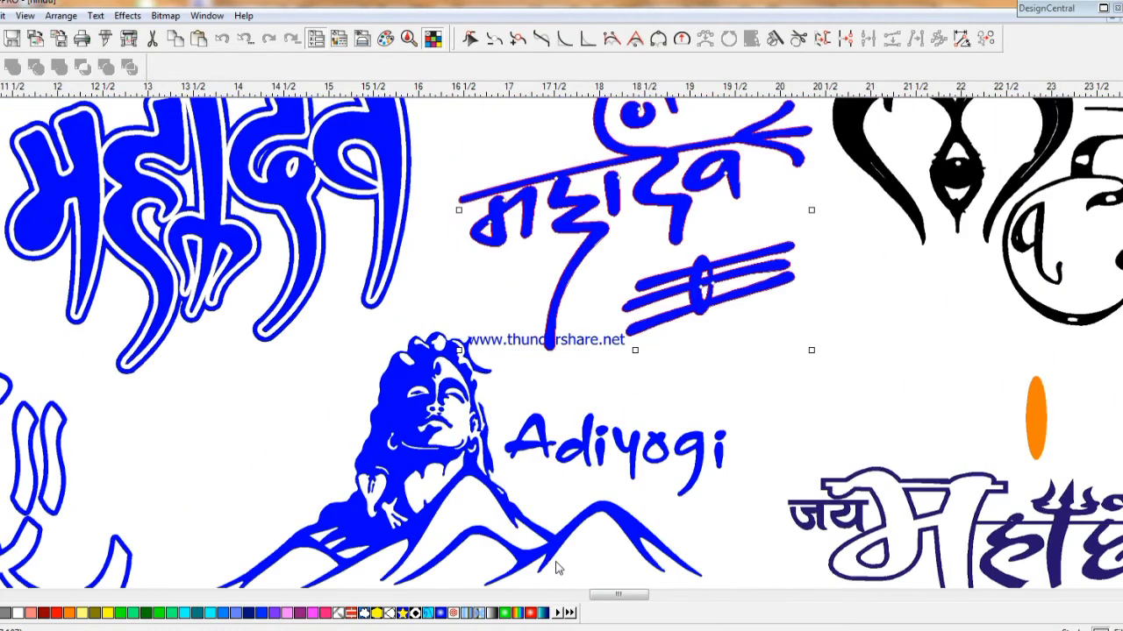
scroll(556, 569, "up", 8)
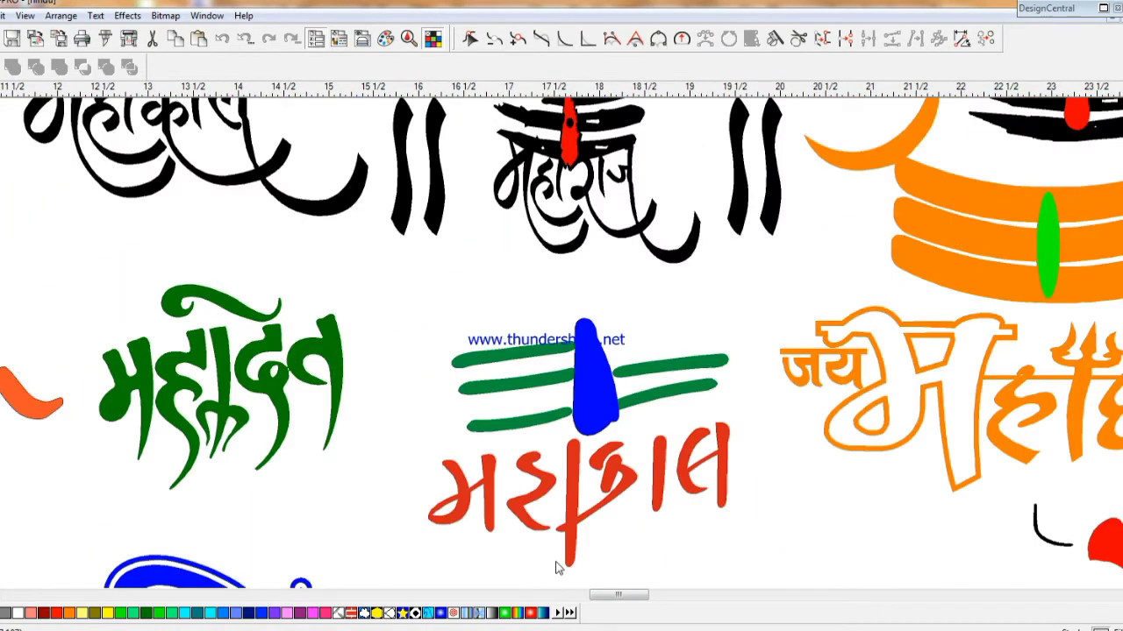
scroll(556, 567, "up", 7)
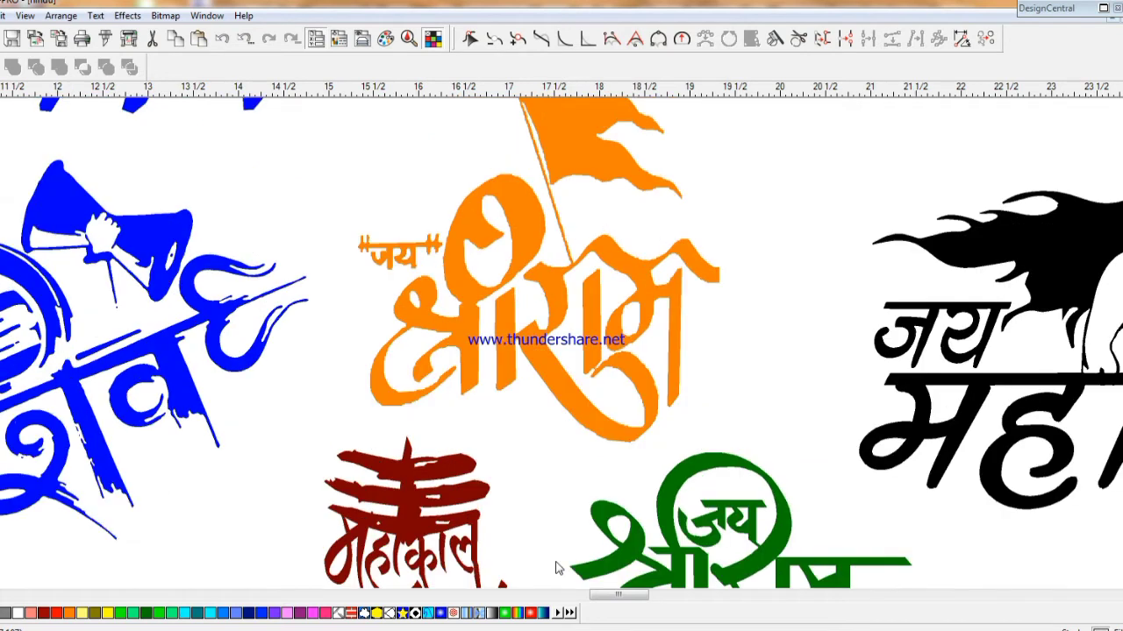
scroll(556, 569, "up", 5)
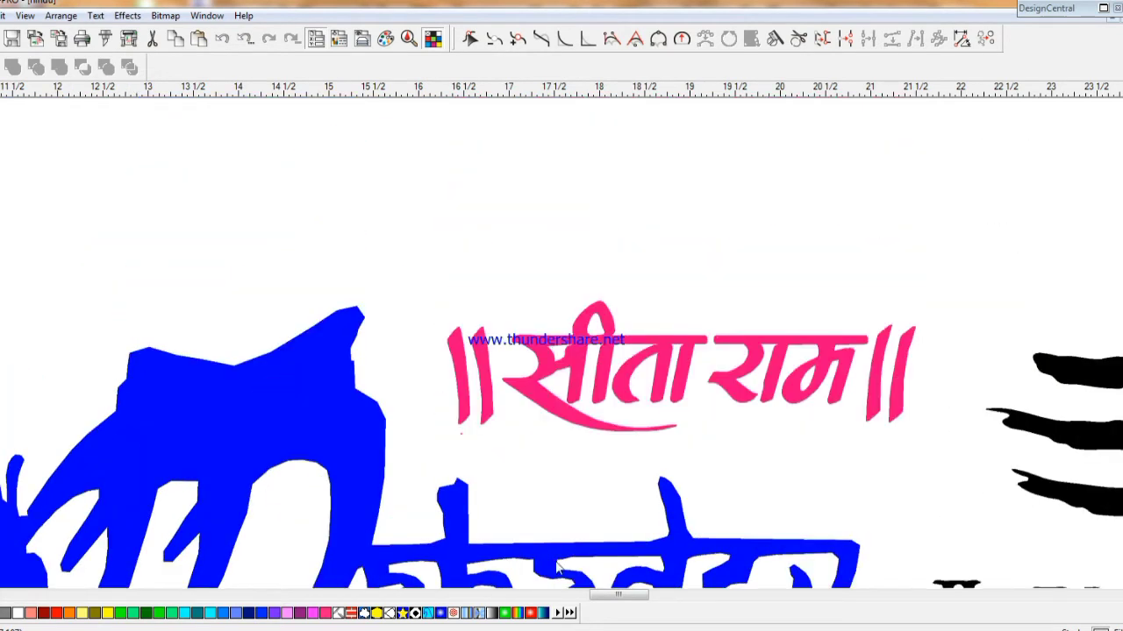
- Fill the black tilak with Mahadev lettering beside the pink सीता राम design with pink
left_click_drag(610, 597, 622, 604)
scroll(621, 605, "down", 2)
scroll(621, 606, "down", 3)
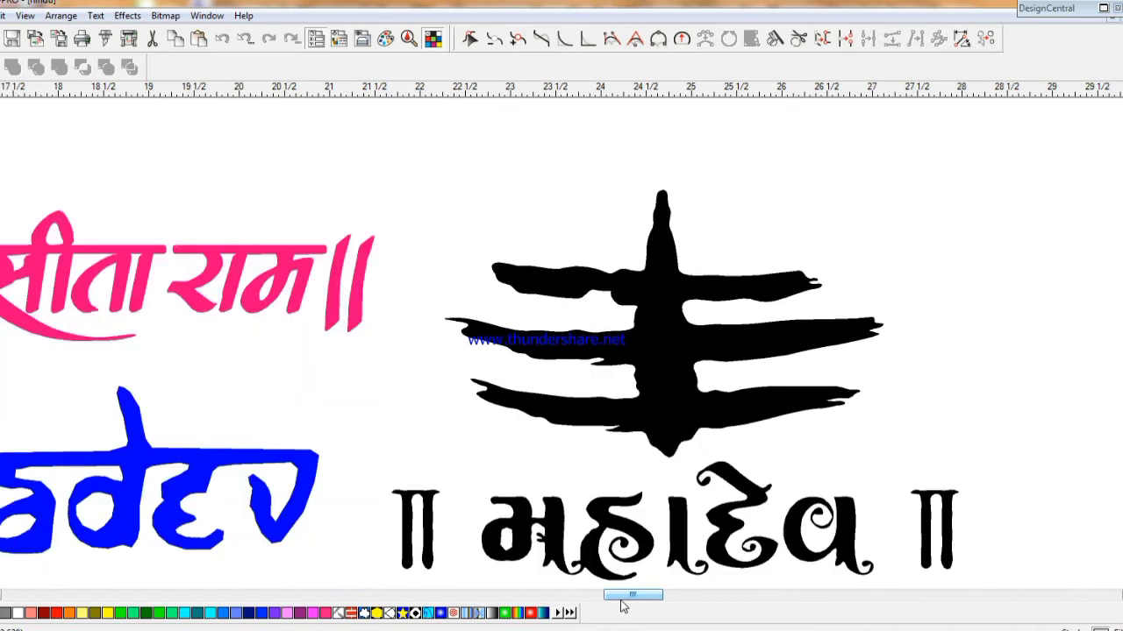
left_click(633, 384)
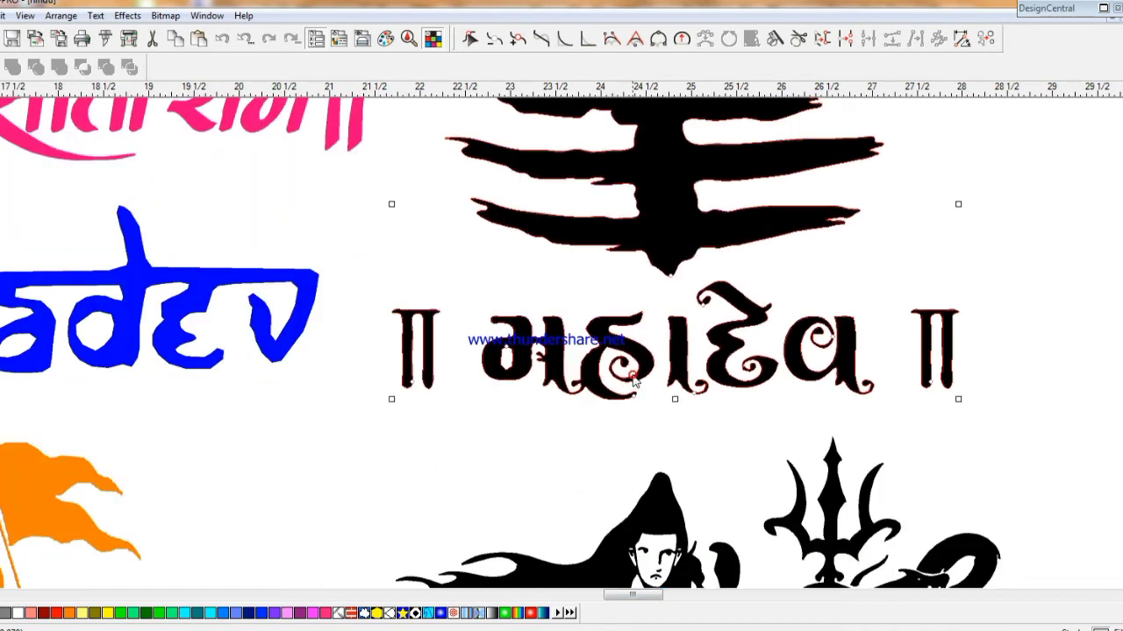
left_click(324, 613)
- Fill the black जय महाकाल design with the Shiva figure and trident with dark green, and deselect it
scroll(337, 581, "down", 2)
scroll(358, 583, "down", 1)
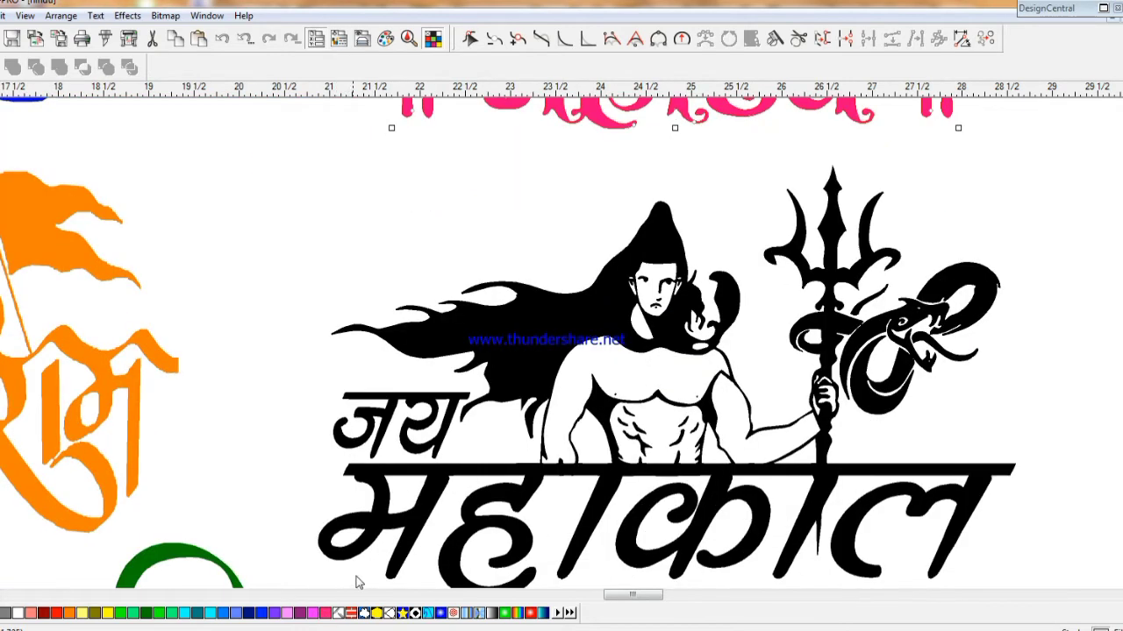
left_click(667, 462)
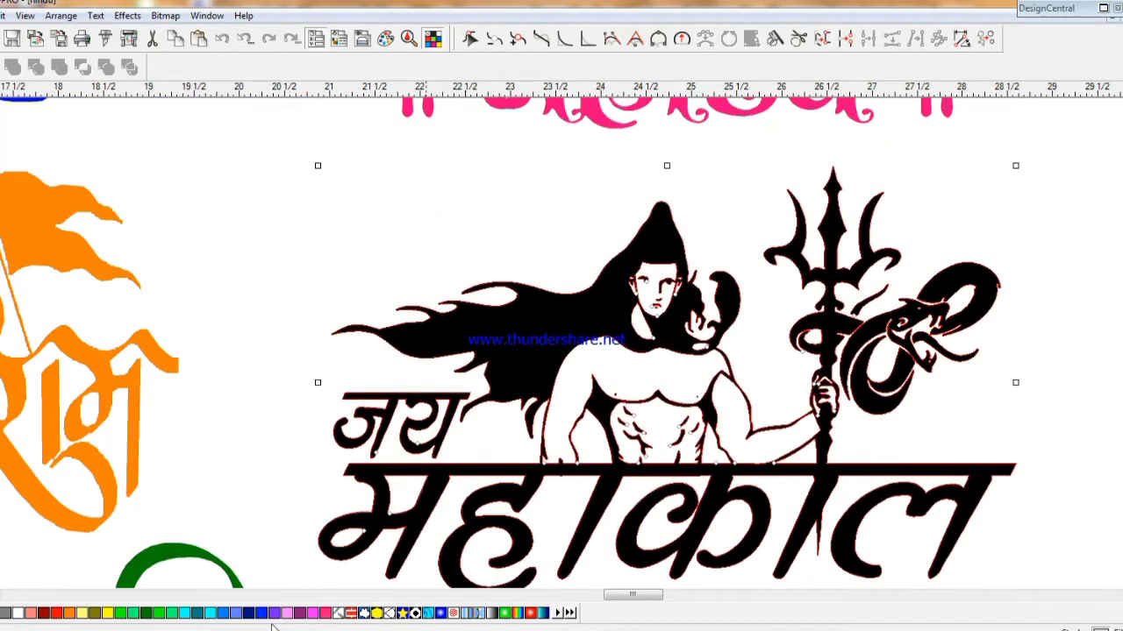
left_click(136, 613)
left_click(146, 613)
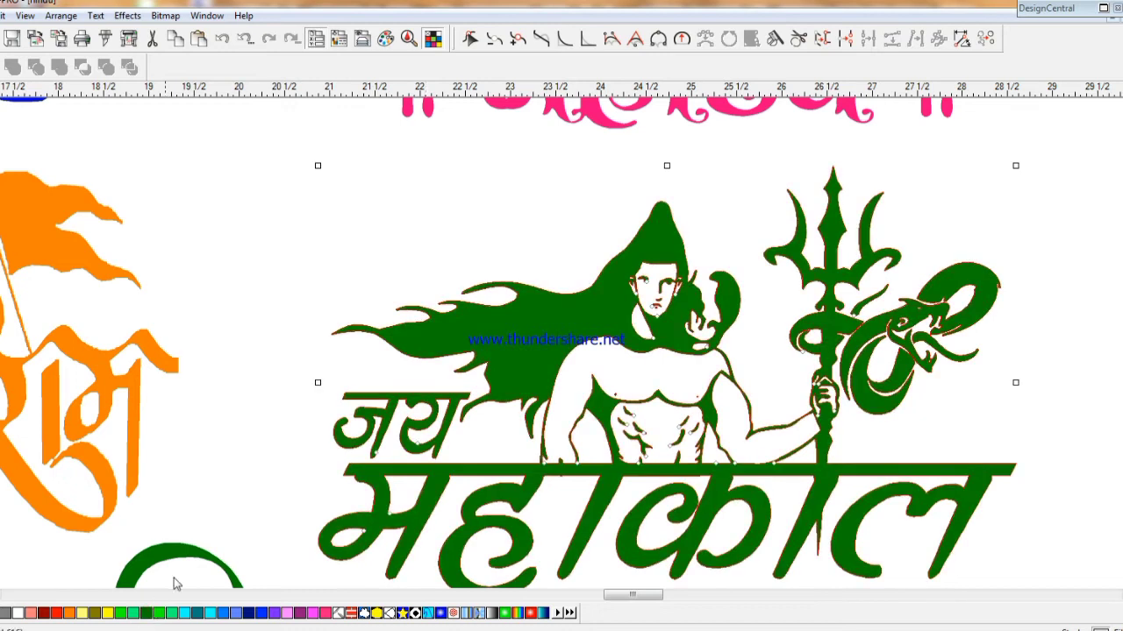
scroll(263, 533, "down", 1)
left_click(507, 523)
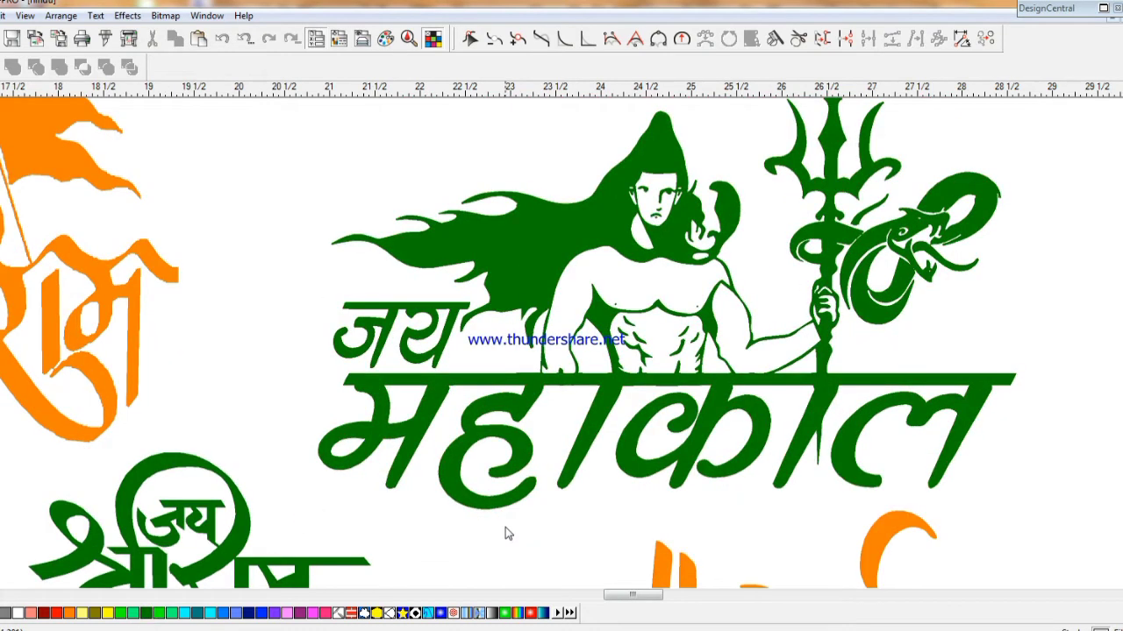
- Fill the orange जय महादेव lettering below the striped orange tilak with dark green
scroll(505, 532, "down", 2)
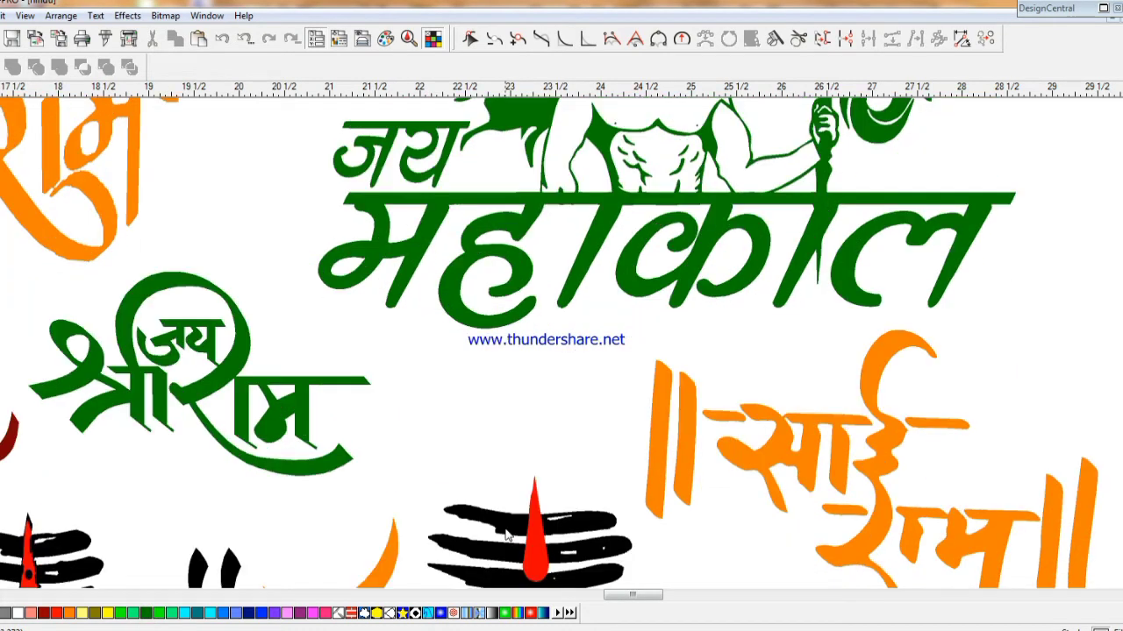
scroll(506, 535, "down", 1)
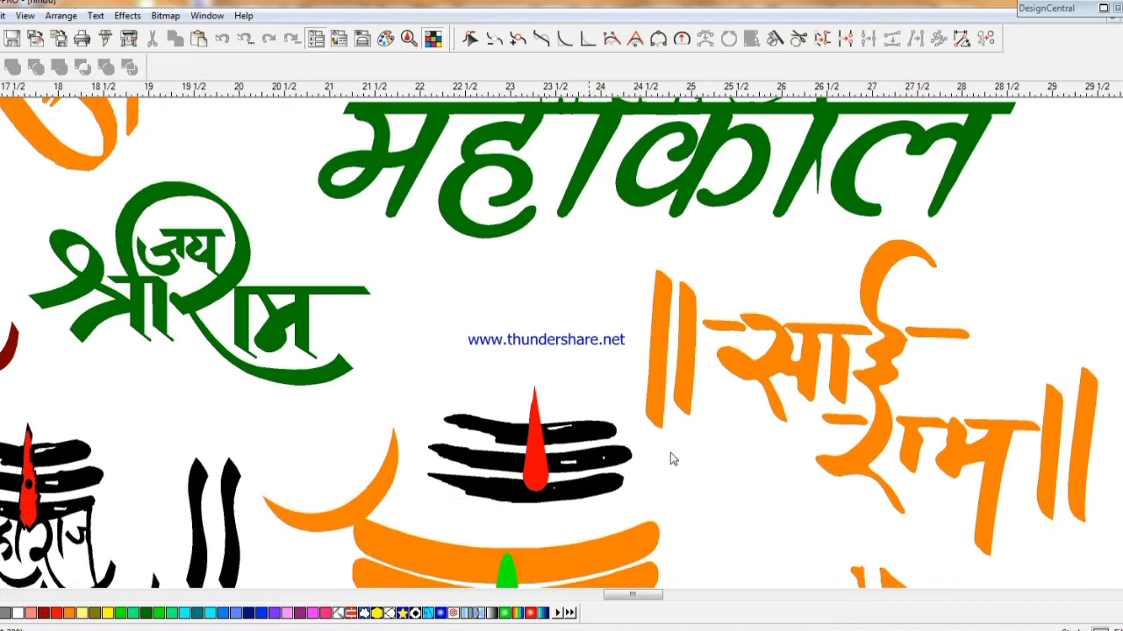
left_click(877, 431)
scroll(802, 439, "down", 1)
scroll(566, 434, "down", 1)
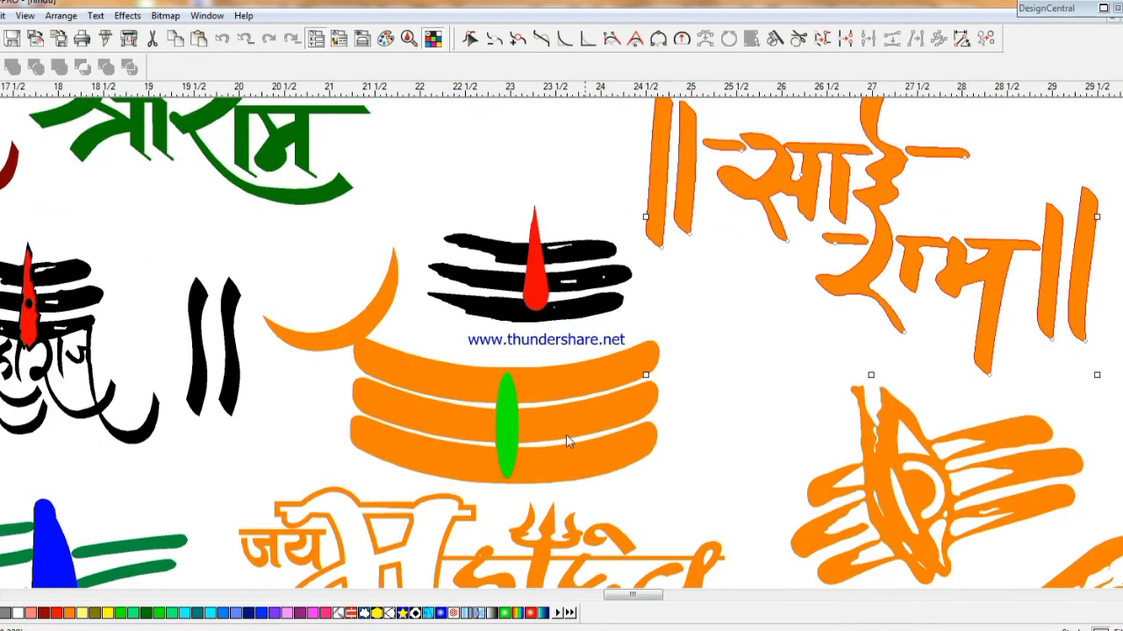
left_click(553, 394)
scroll(562, 409, "down", 1)
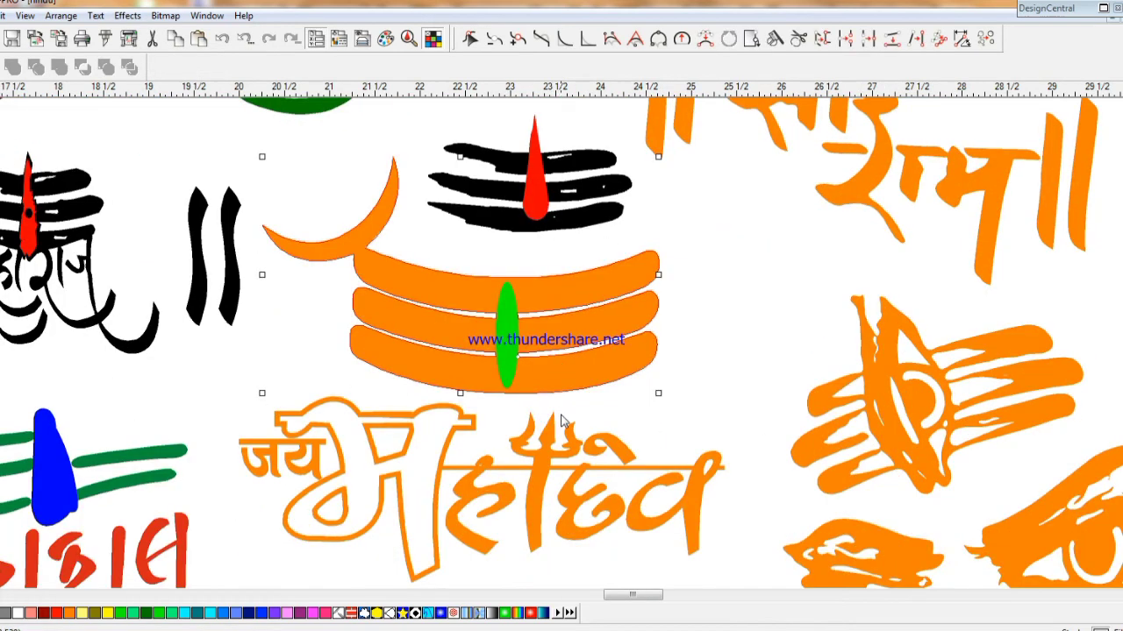
scroll(564, 421, "down", 1)
left_click(629, 343)
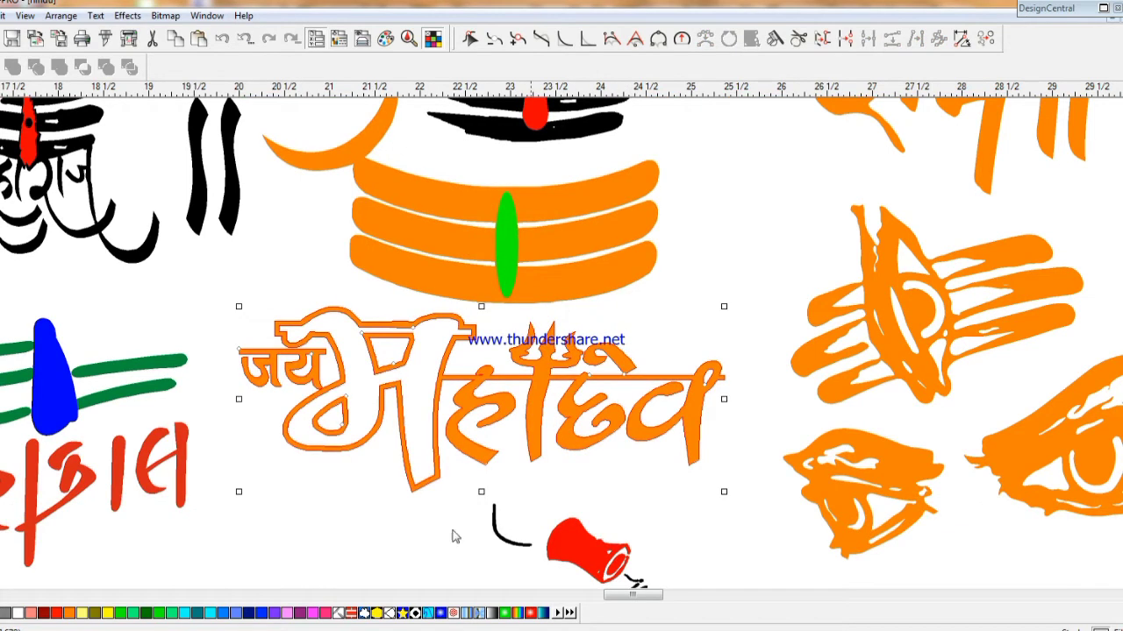
left_click(144, 613)
- Fill the black महादेव design with the heart-shaped letter and eye with blue, and deselect it
scroll(317, 532, "down", 2)
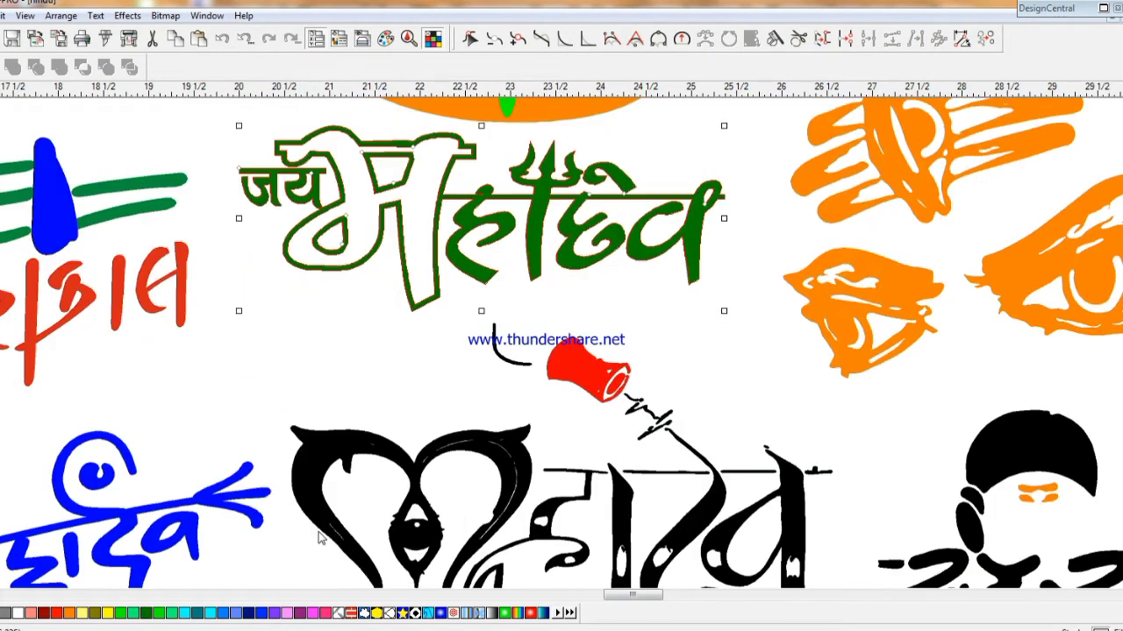
scroll(320, 535, "down", 1)
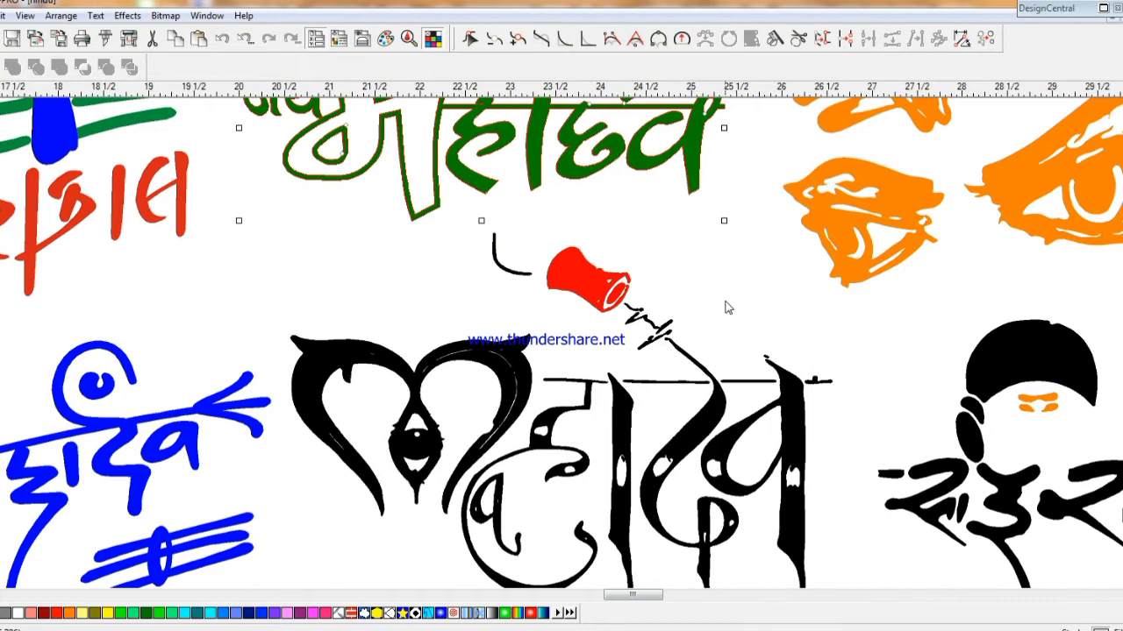
left_click(693, 358)
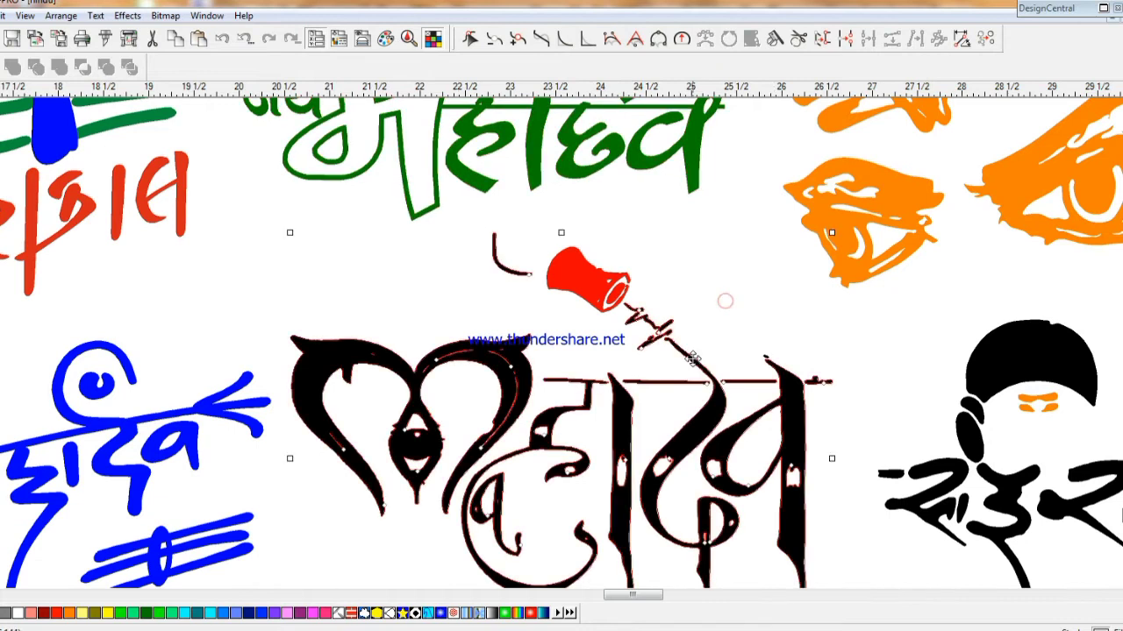
left_click(261, 613)
scroll(362, 532, "down", 3)
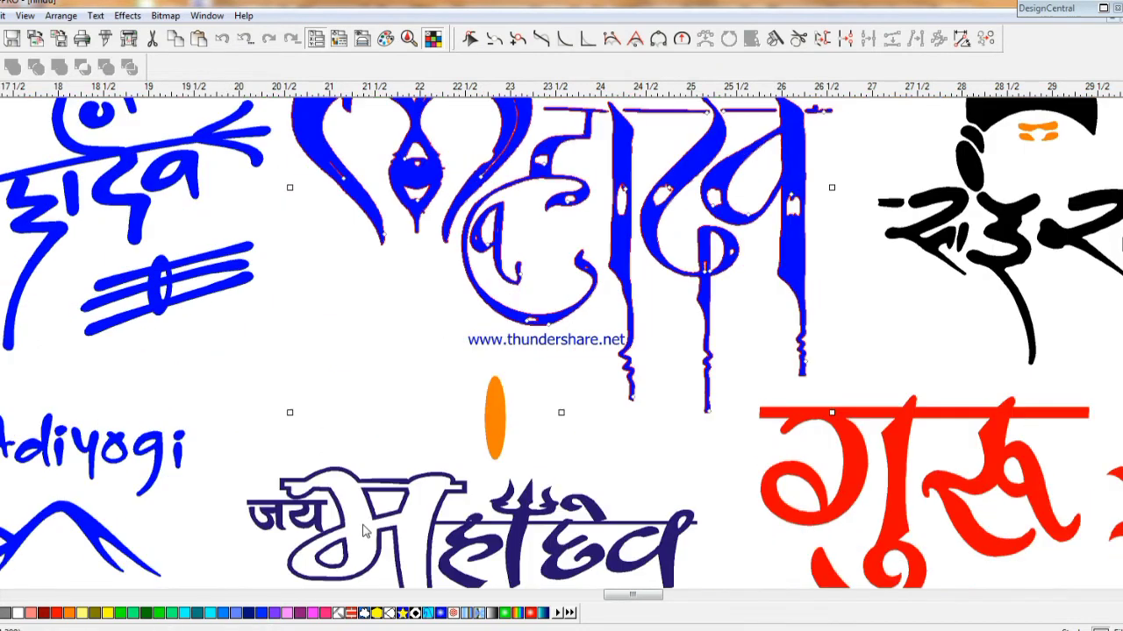
scroll(450, 378, "up", 1)
left_click(419, 409)
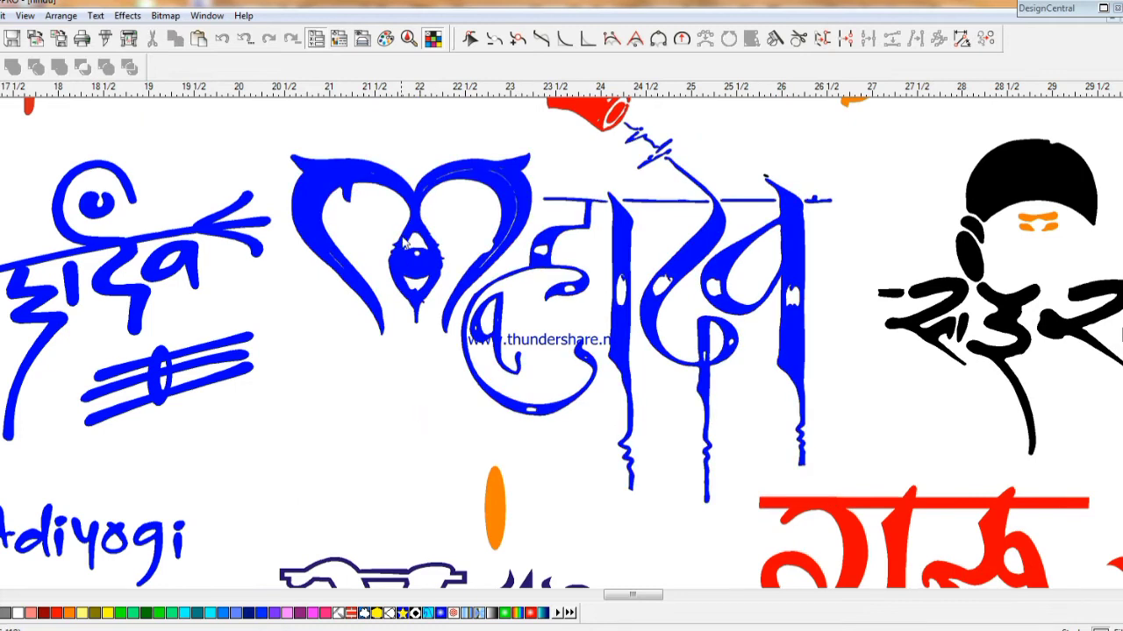
- Examine the dark blue जय महादेव design and the mahakaa, ॐ सांई राम and curved lettering designs below it
scroll(614, 377, "down", 2)
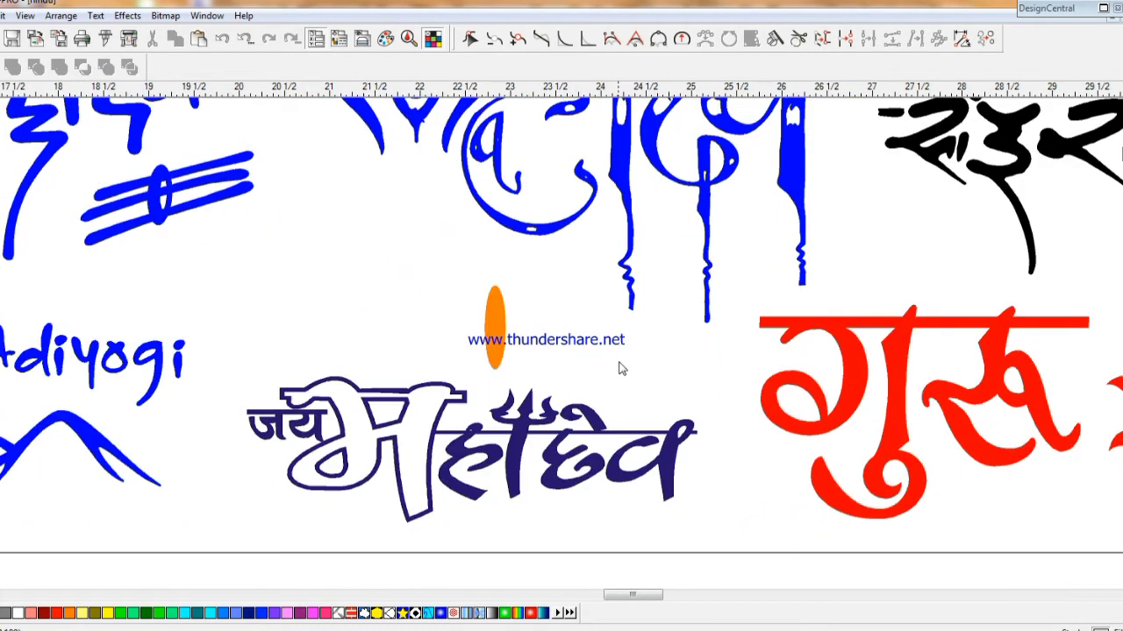
left_click(626, 443)
scroll(541, 491, "down", 1)
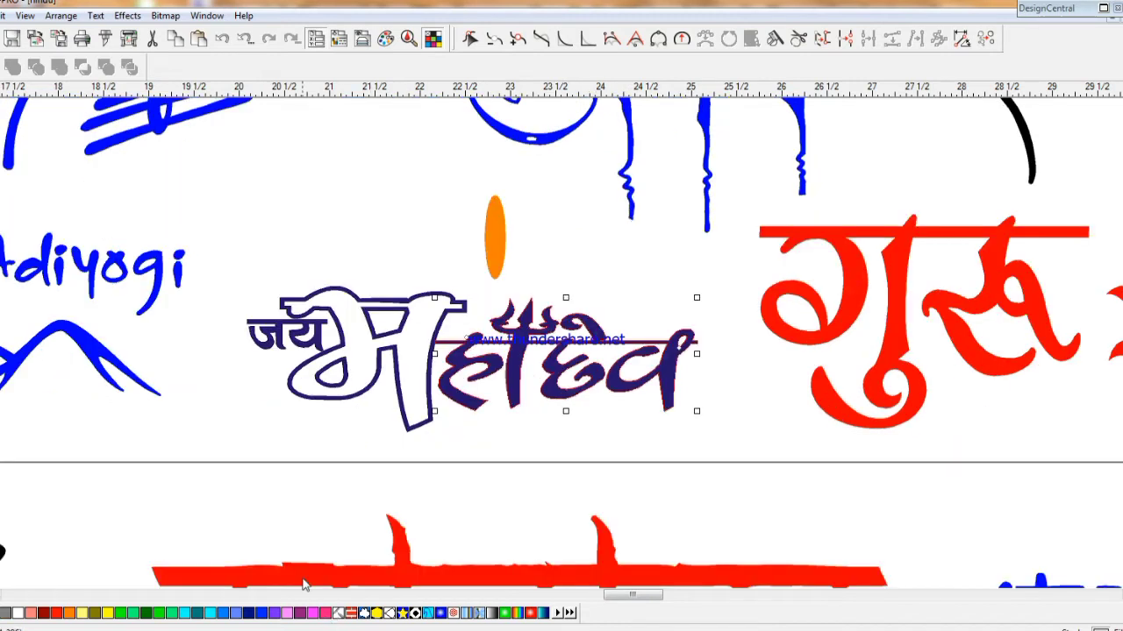
scroll(303, 586, "down", 5)
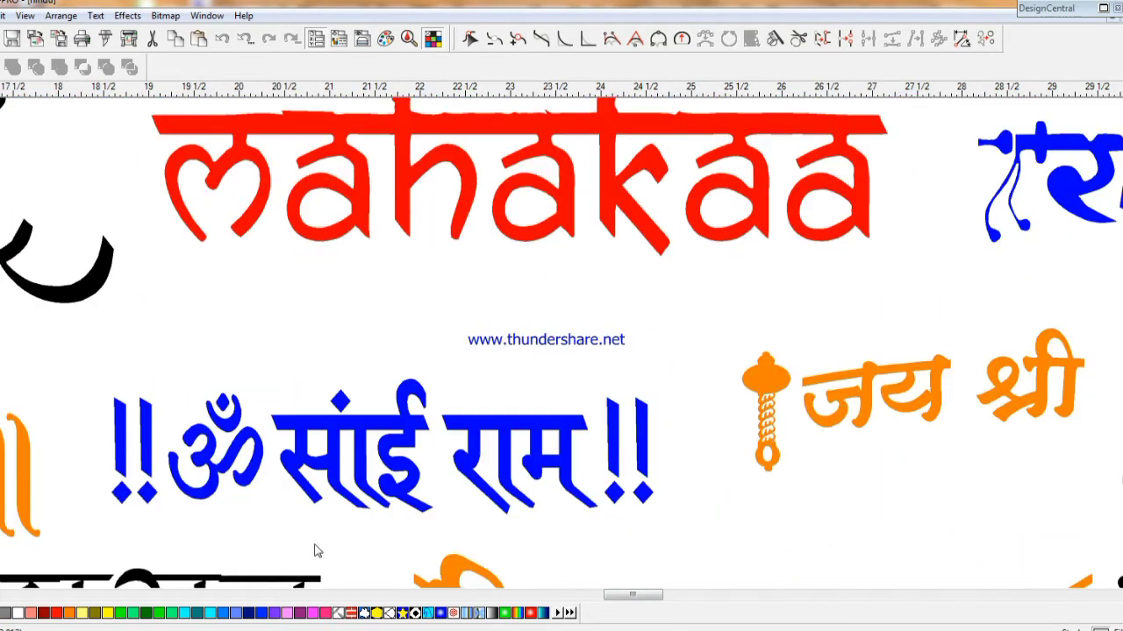
scroll(318, 551, "down", 2)
scroll(319, 540, "down", 3)
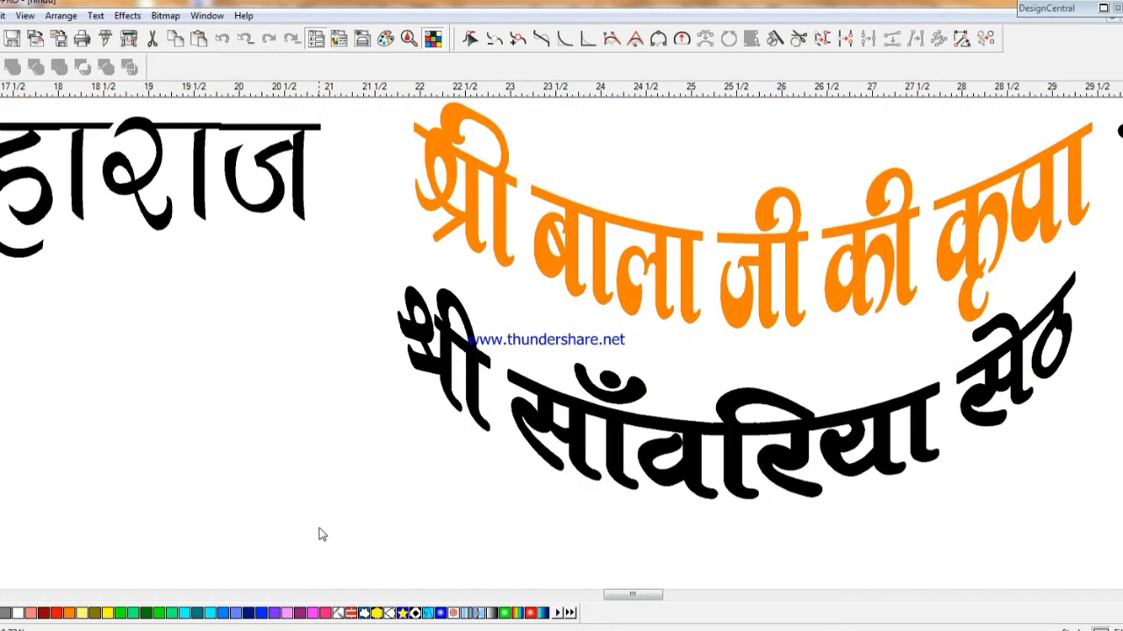
scroll(318, 535, "down", 2)
- Fill the curved orange श्री बाला जी की कृपा lettering with blue
scroll(318, 535, "up", 3)
left_click(604, 275)
scroll(532, 409, "down", 3)
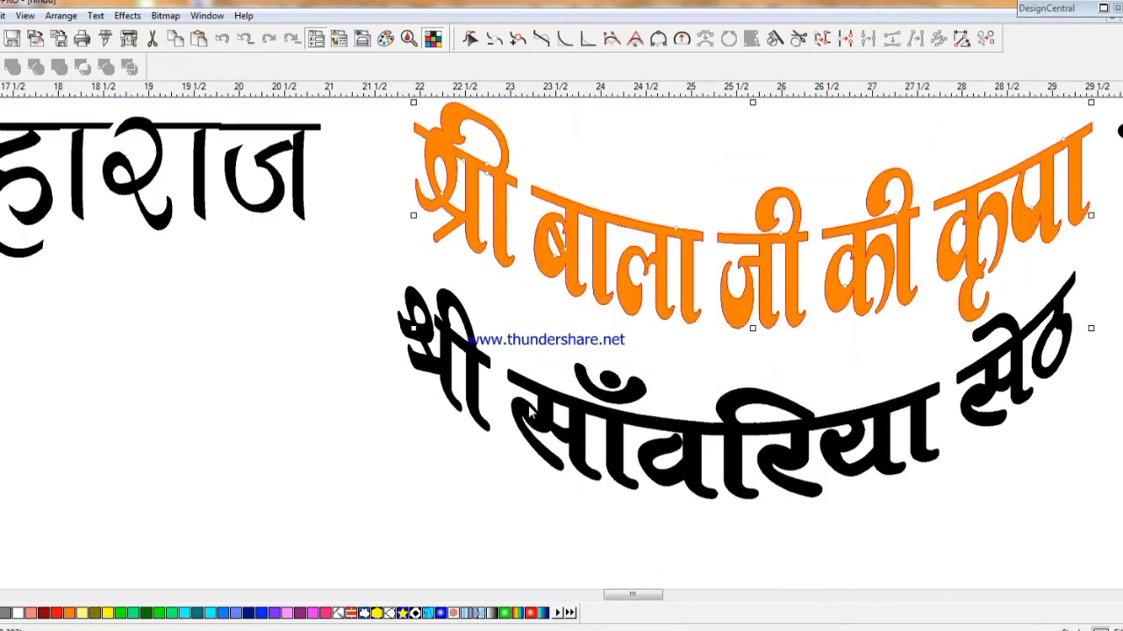
left_click(261, 613)
- Fill the curved black श्री साँवरिया सेठ lettering with pink
left_click(606, 410)
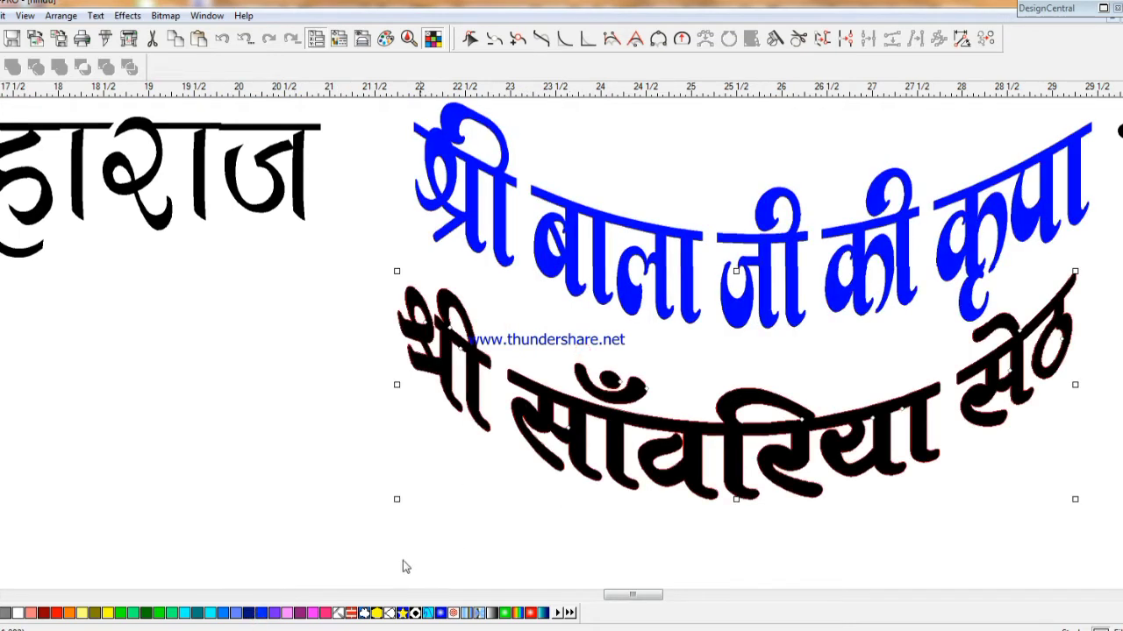
left_click(314, 613)
left_click(325, 613)
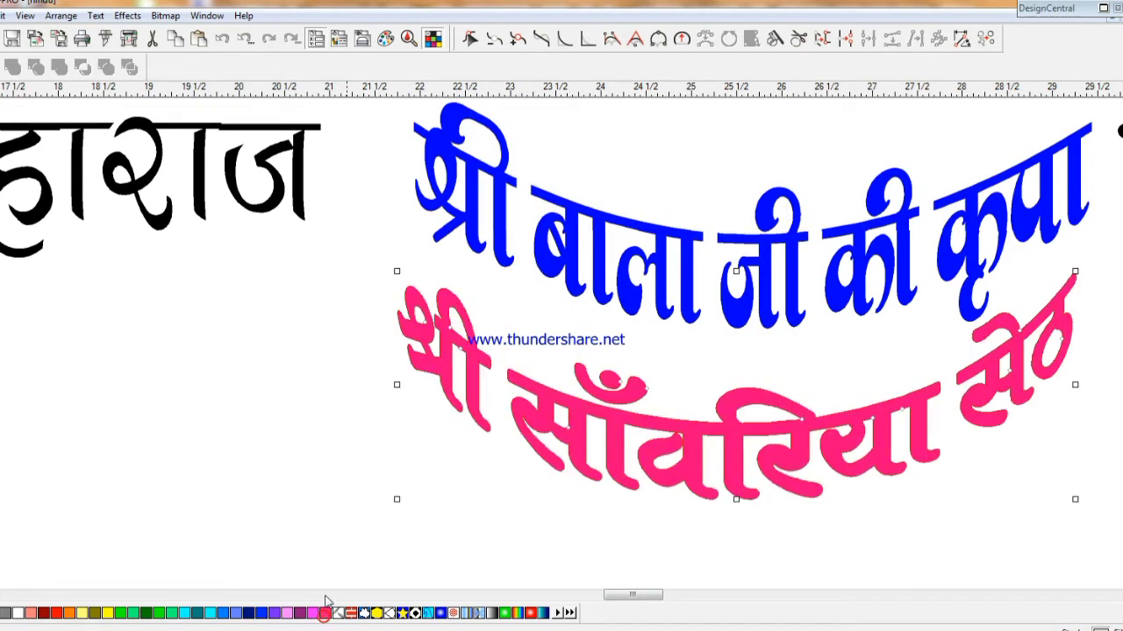
- Fill the red mahakaa lettering with dark green
scroll(323, 497, "up", 10)
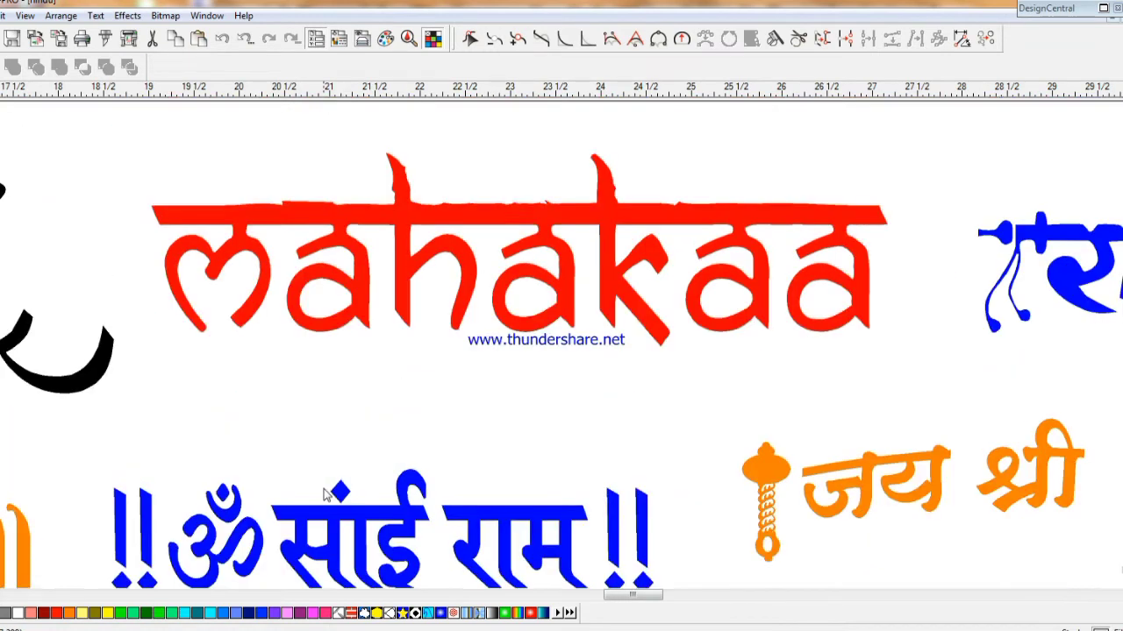
left_click(323, 493)
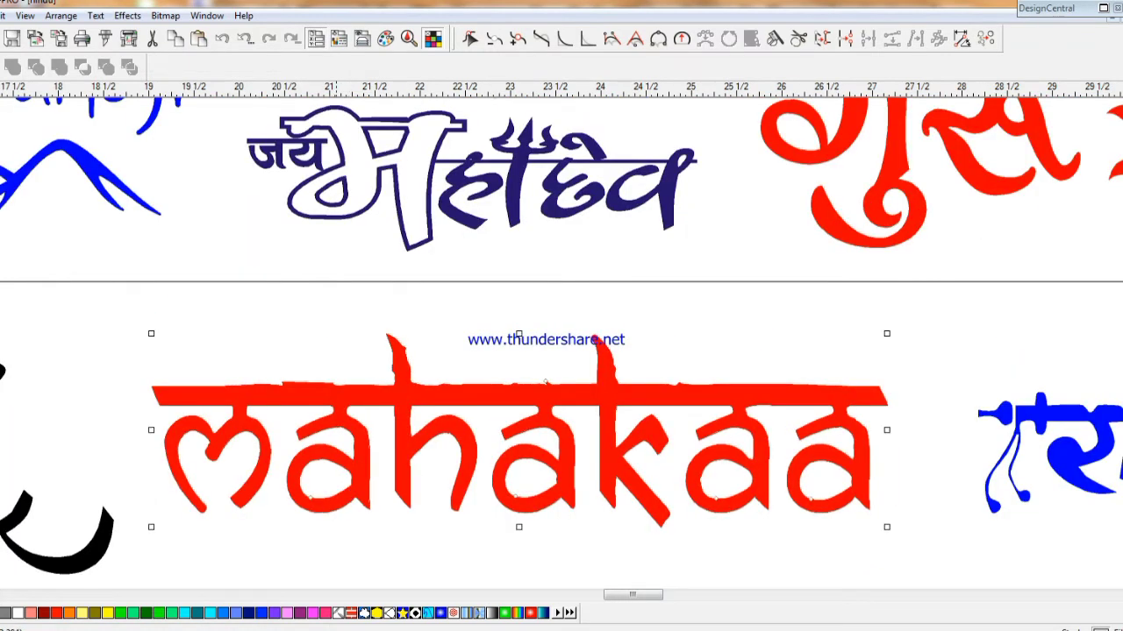
left_click(145, 613)
- Examine the महादेव and tilak designs further up the page and the multicoloured Krishna portrait with the peacock feather
scroll(342, 505, "up", 8)
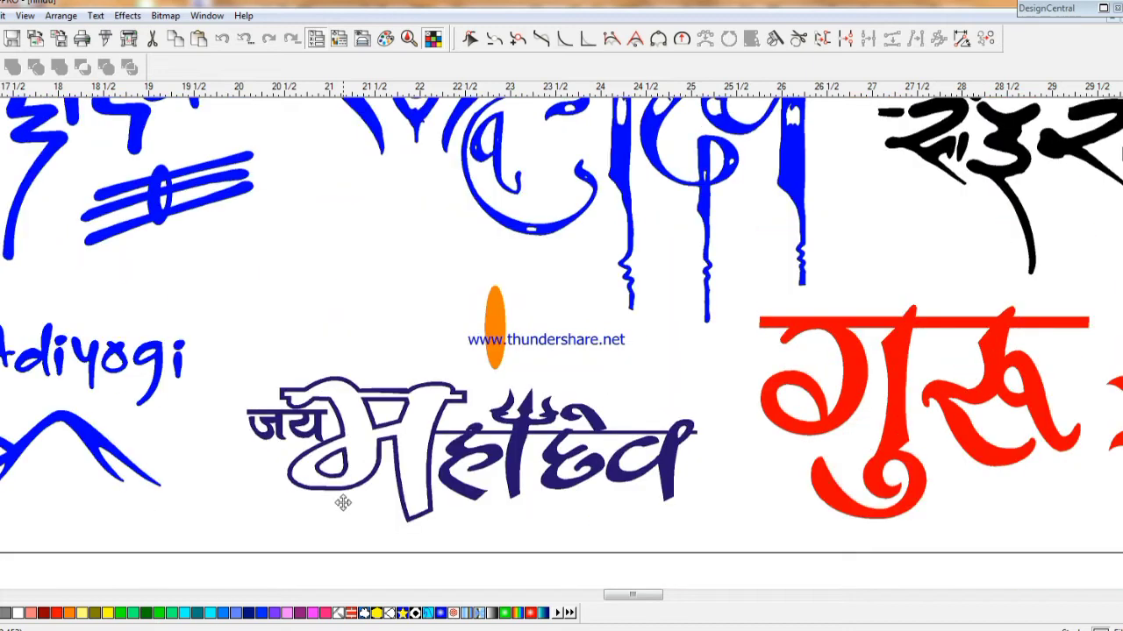
scroll(345, 509, "up", 10)
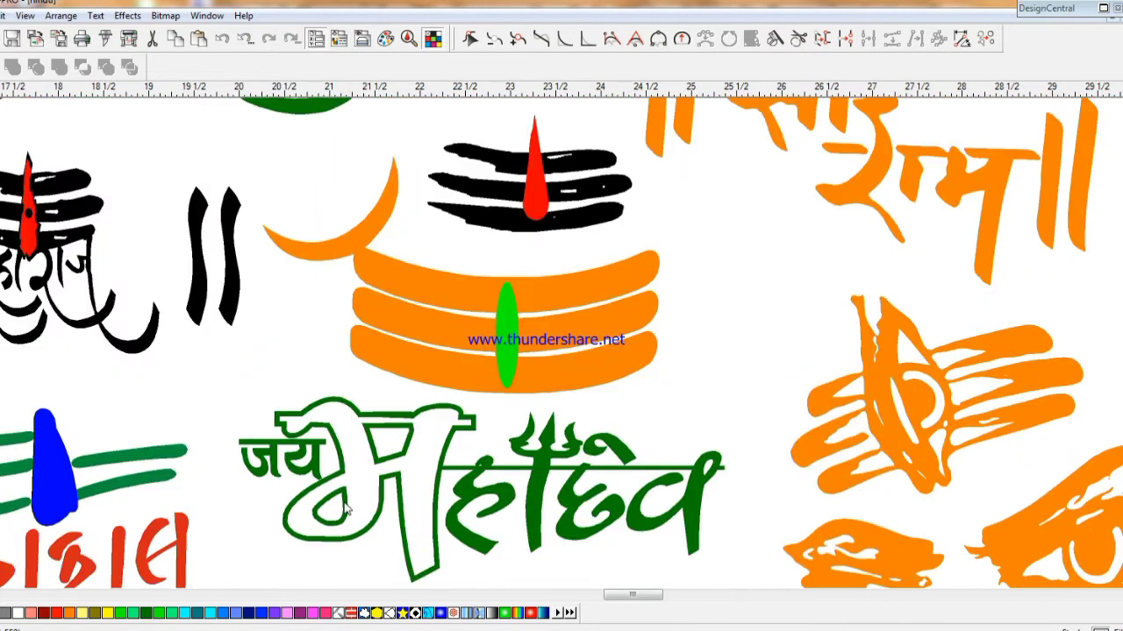
scroll(345, 507, "up", 8)
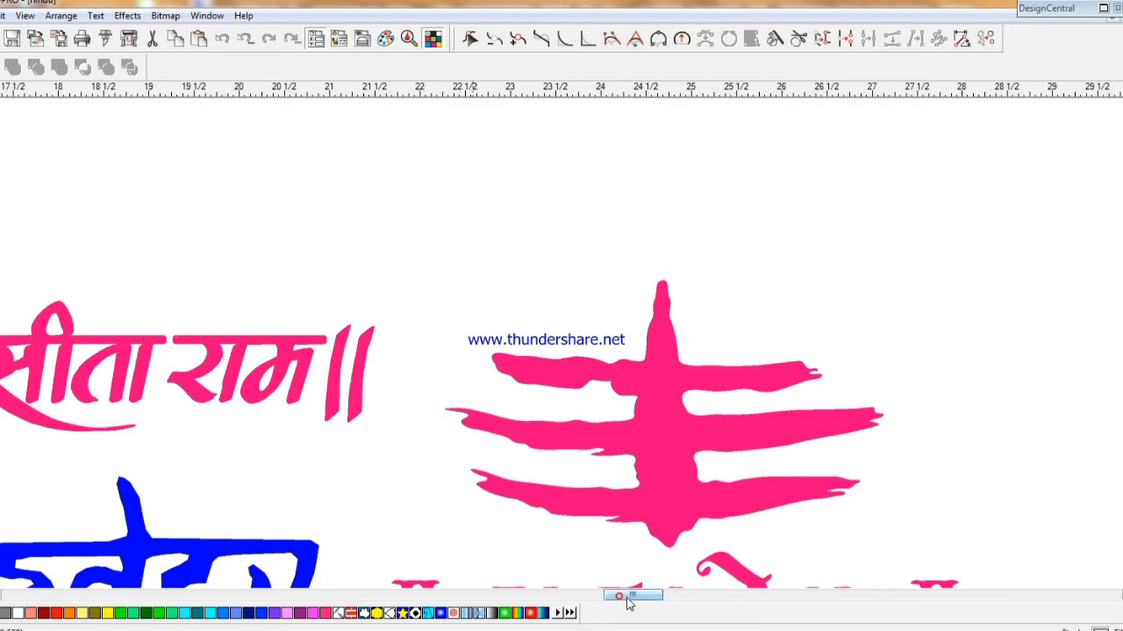
left_click_drag(629, 594, 641, 611)
scroll(637, 604, "down", 6)
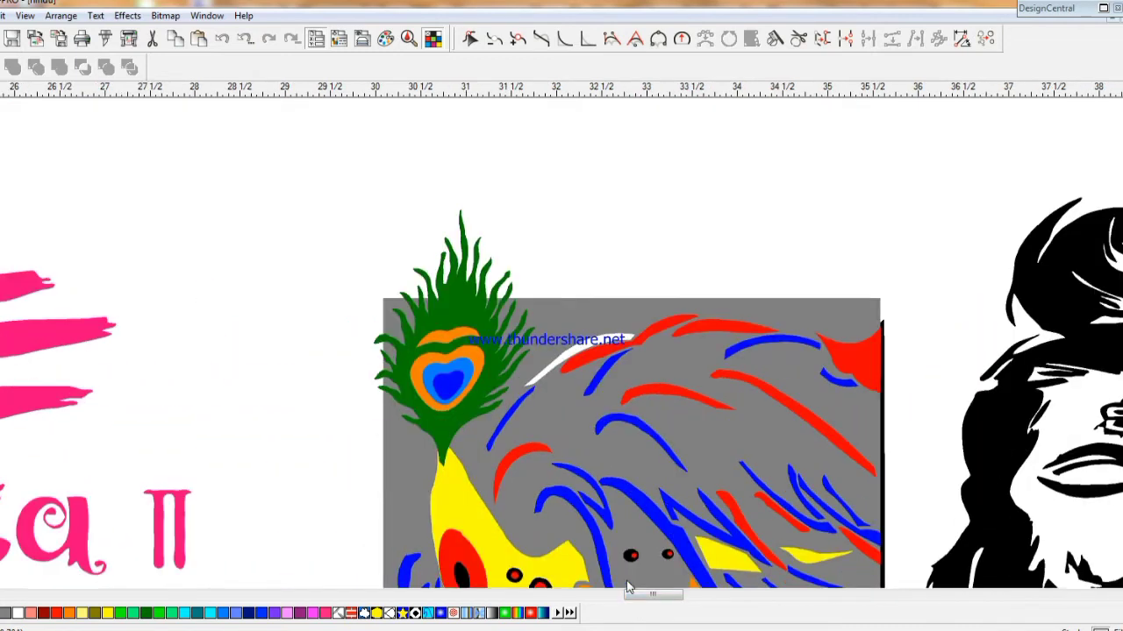
scroll(626, 586, "down", 4)
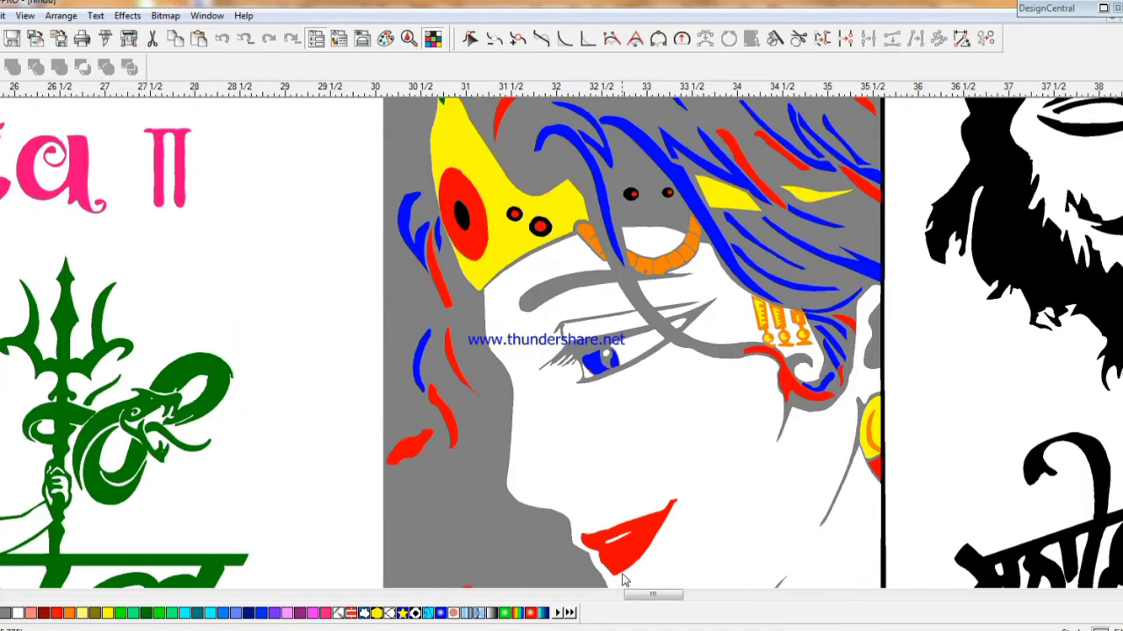
scroll(622, 576, "down", 4)
scroll(621, 573, "down", 4)
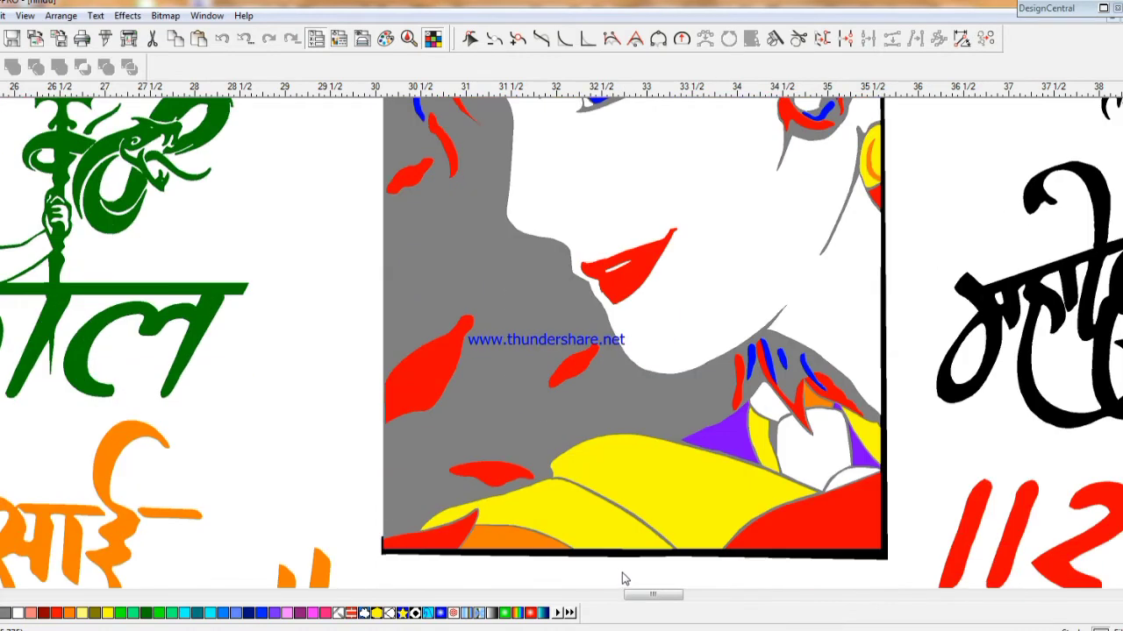
left_click(642, 502)
scroll(637, 469, "up", 8)
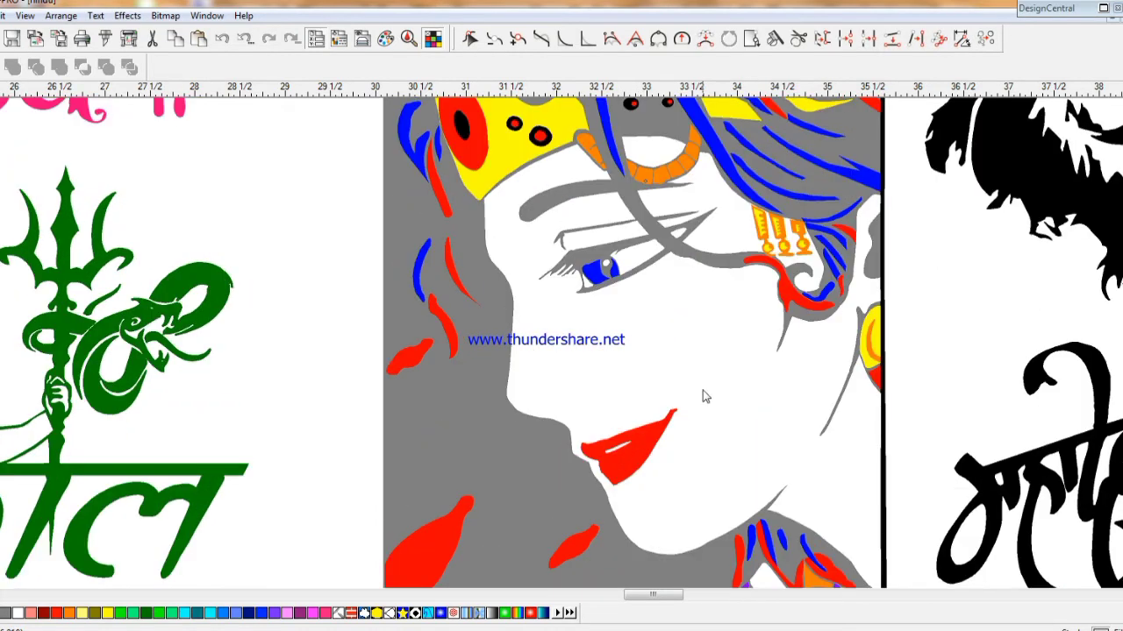
- Try an olive fill on the face of the Krishna portrait and restore its white fill
left_click(699, 401)
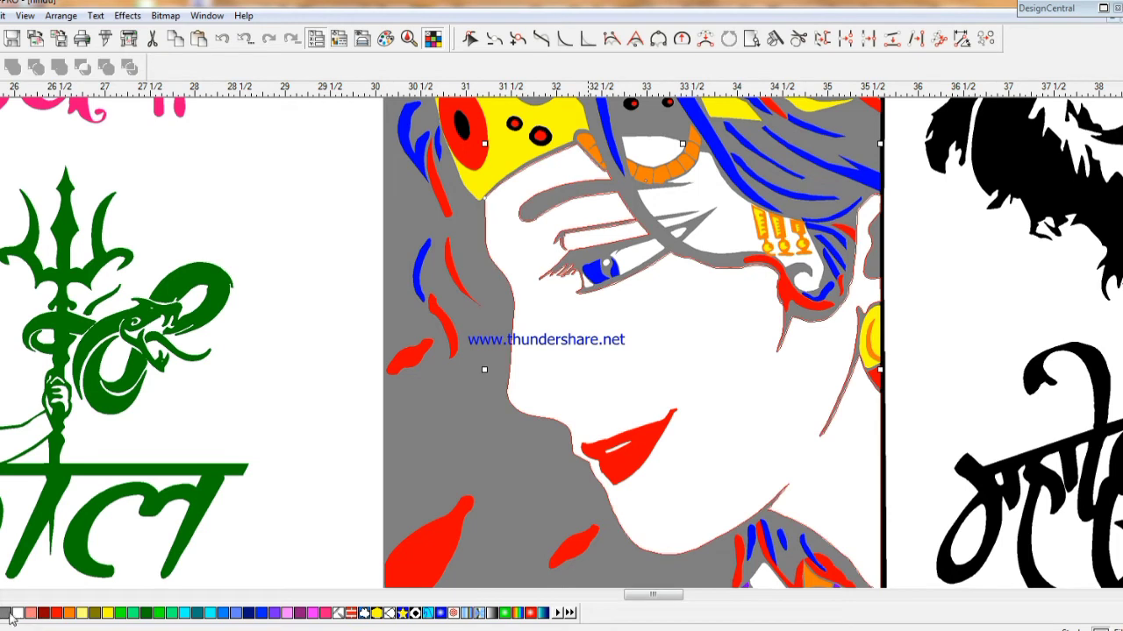
left_click(92, 614)
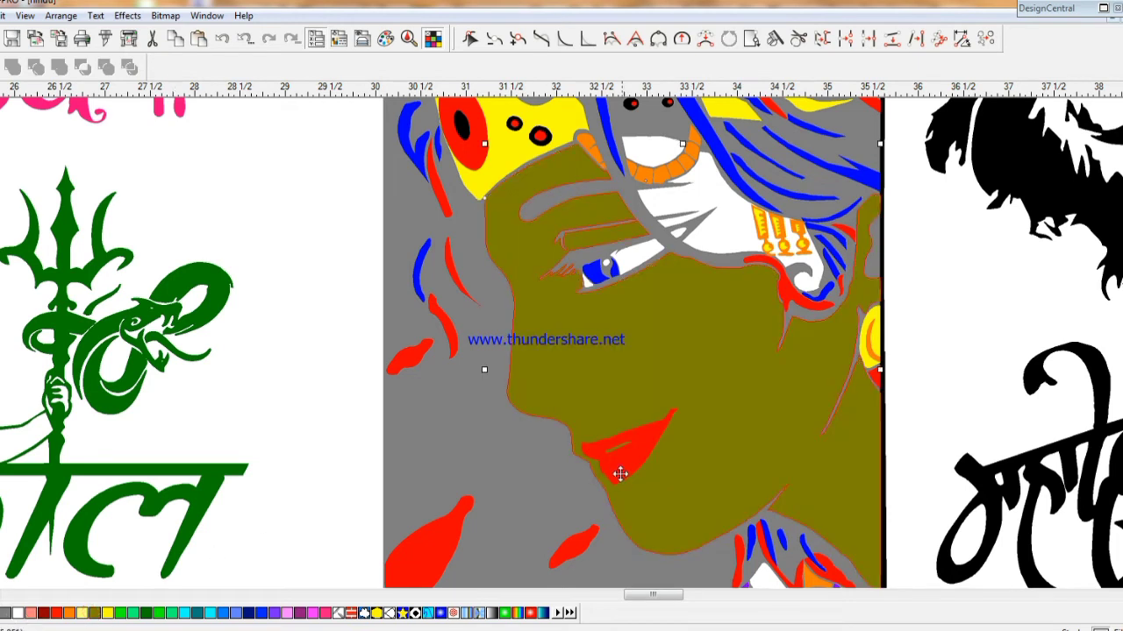
left_click(419, 456)
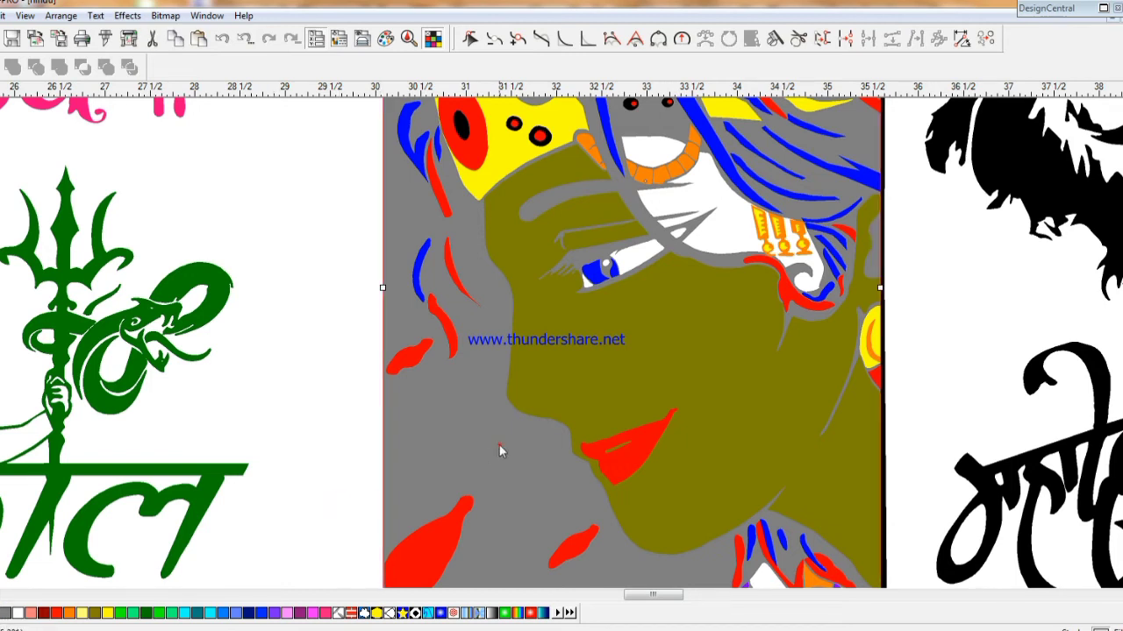
left_click(576, 406)
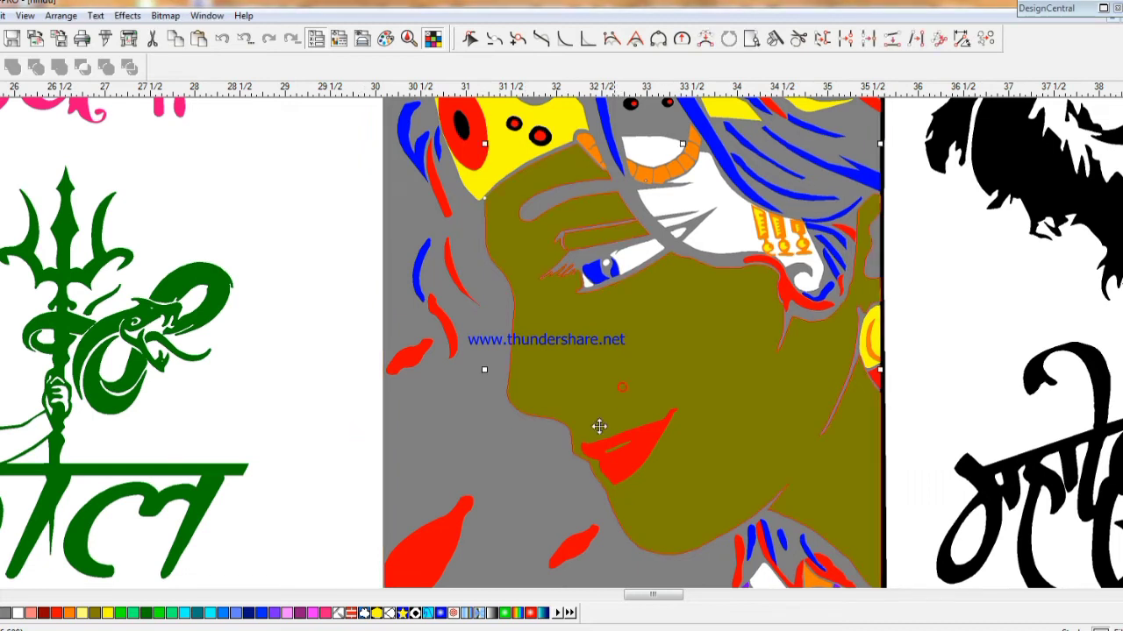
left_click(19, 613)
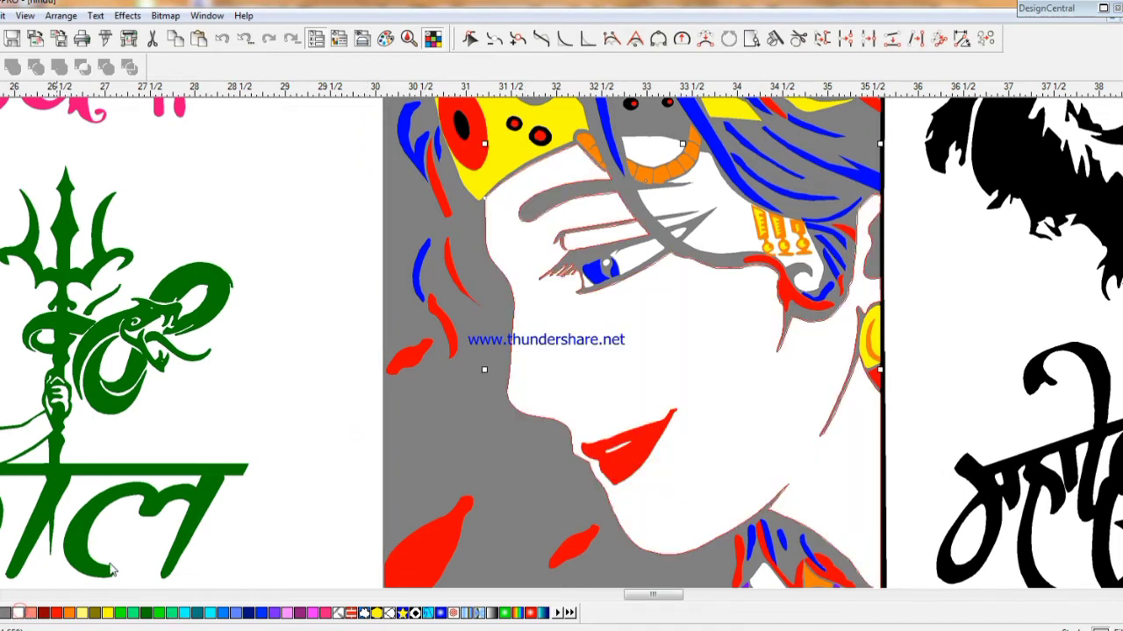
- Examine the Krishna portrait from the peacock feather down to the turbaned सांई राम design and the orange eye artwork below it
scroll(273, 515, "up", 3)
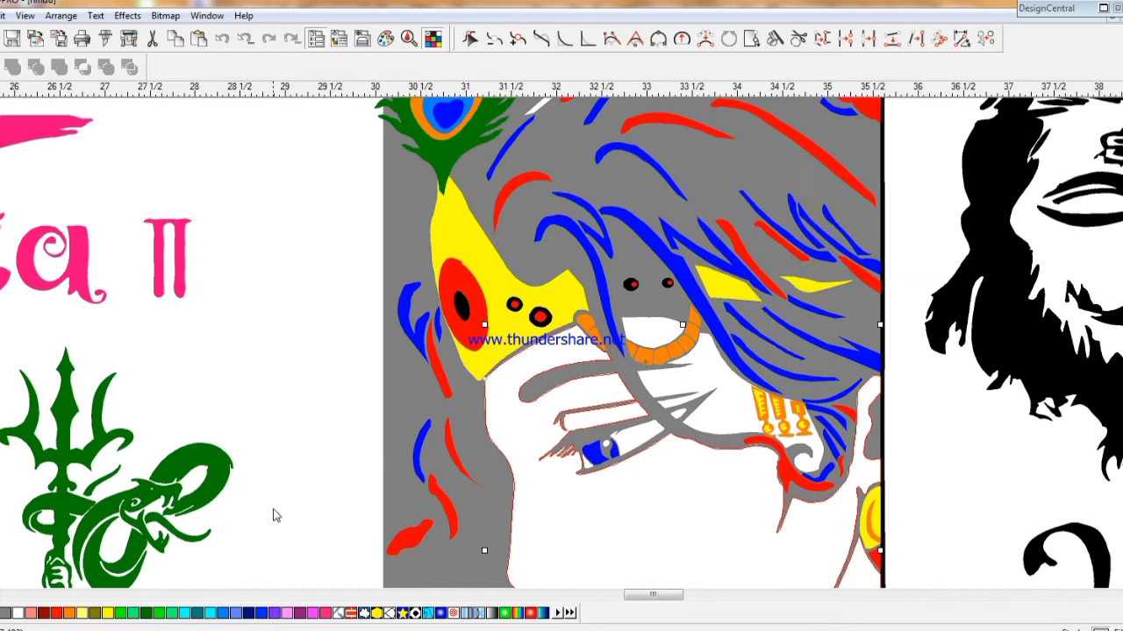
scroll(272, 515, "up", 2)
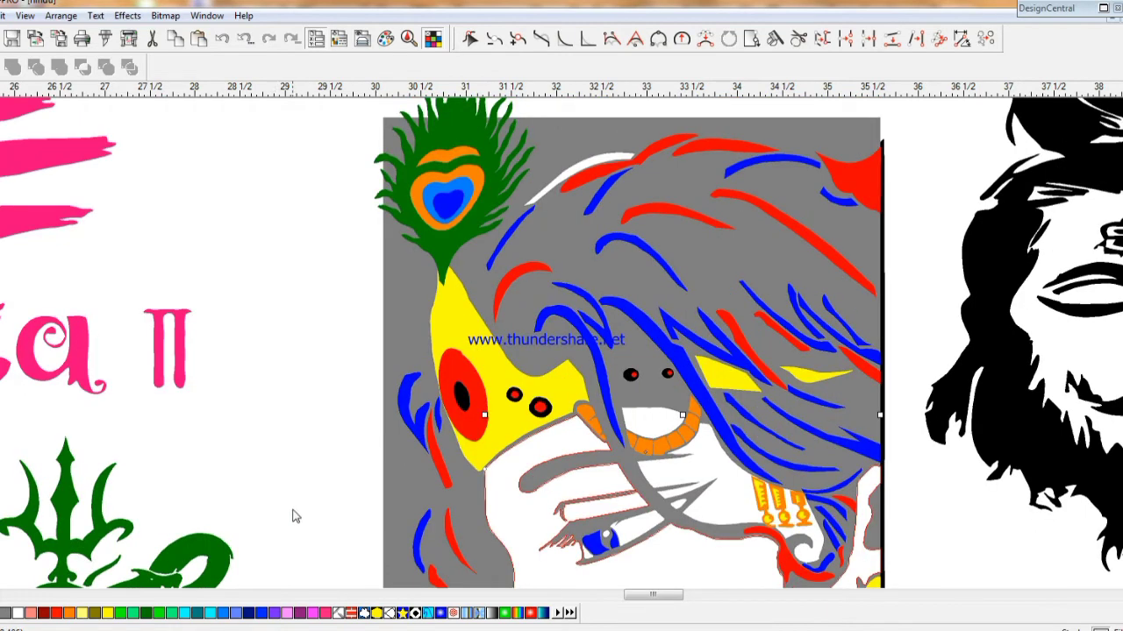
scroll(296, 516, "down", 3)
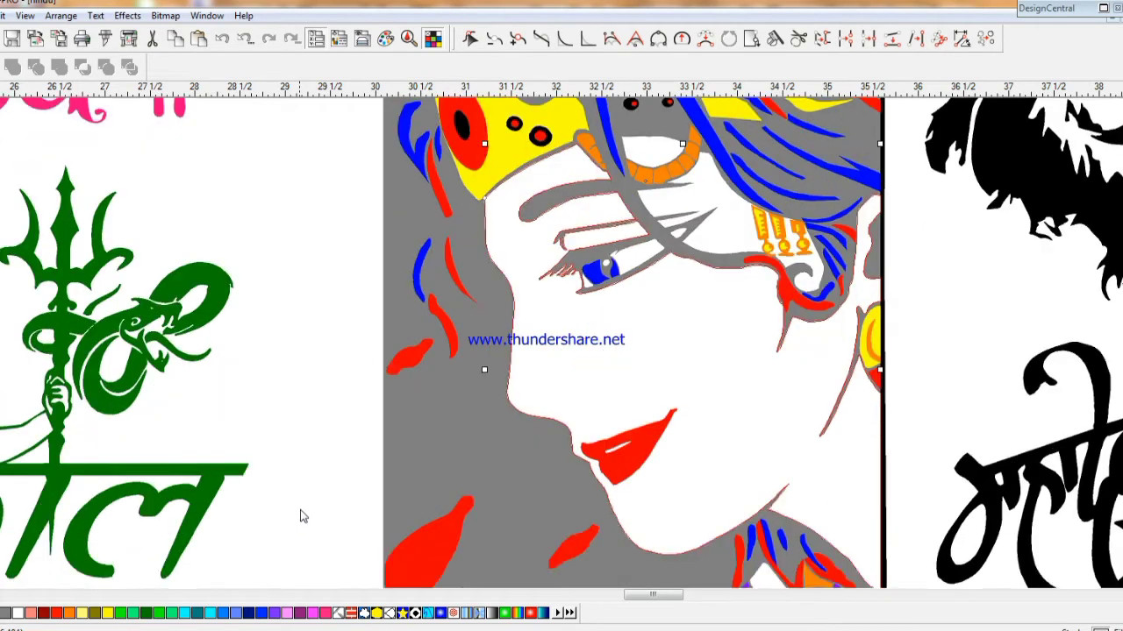
scroll(301, 517, "down", 4)
scroll(310, 518, "down", 1)
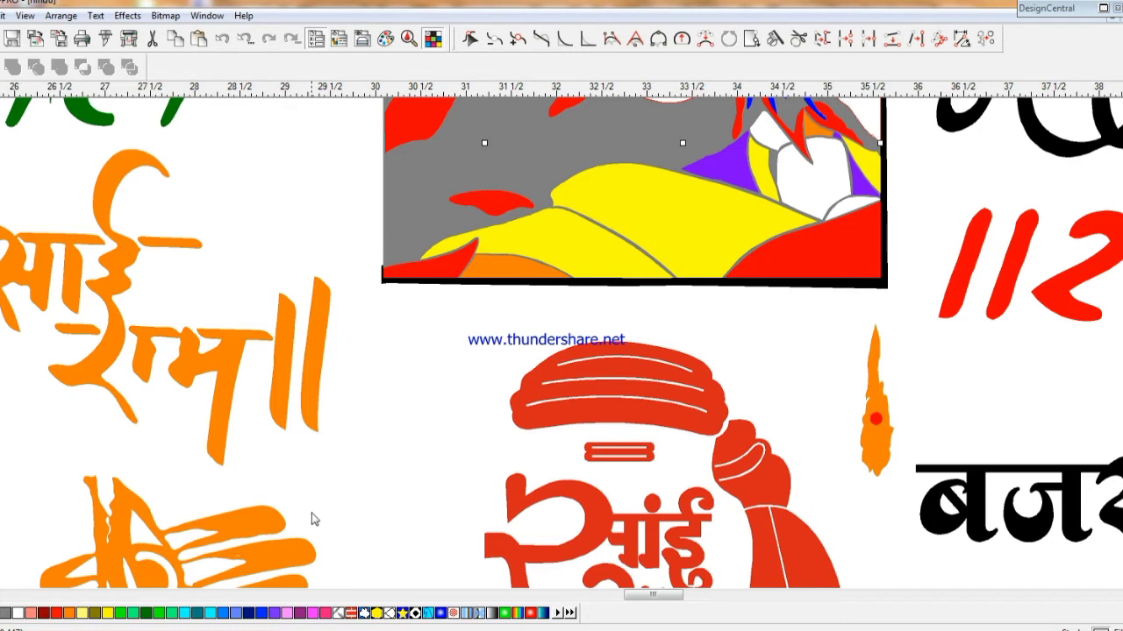
scroll(313, 520, "down", 1)
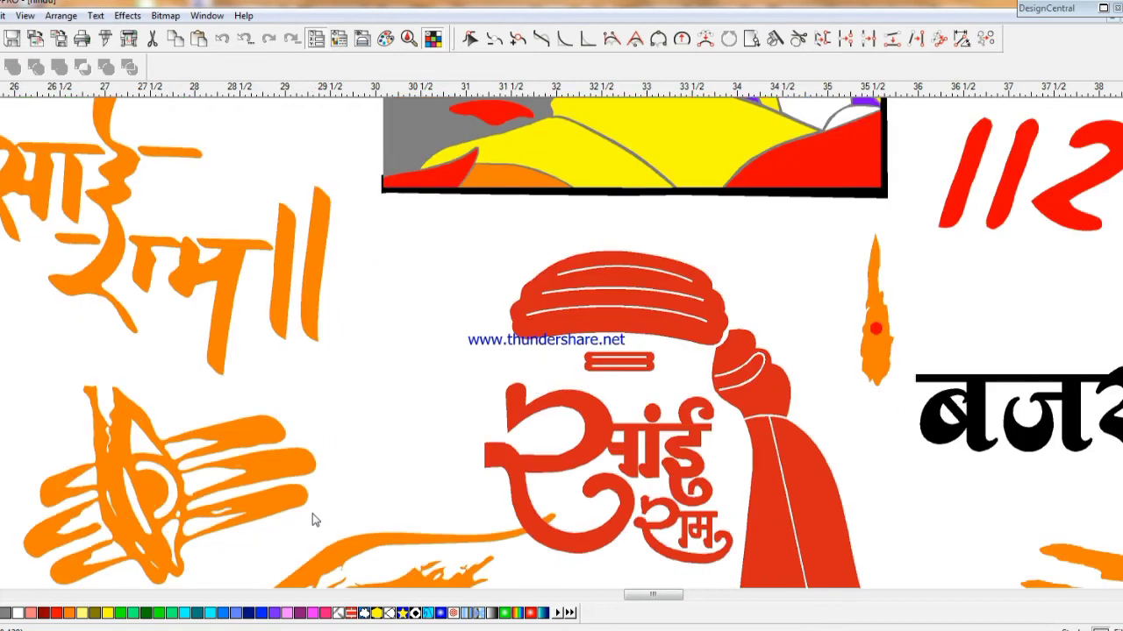
scroll(556, 530, "down", 3)
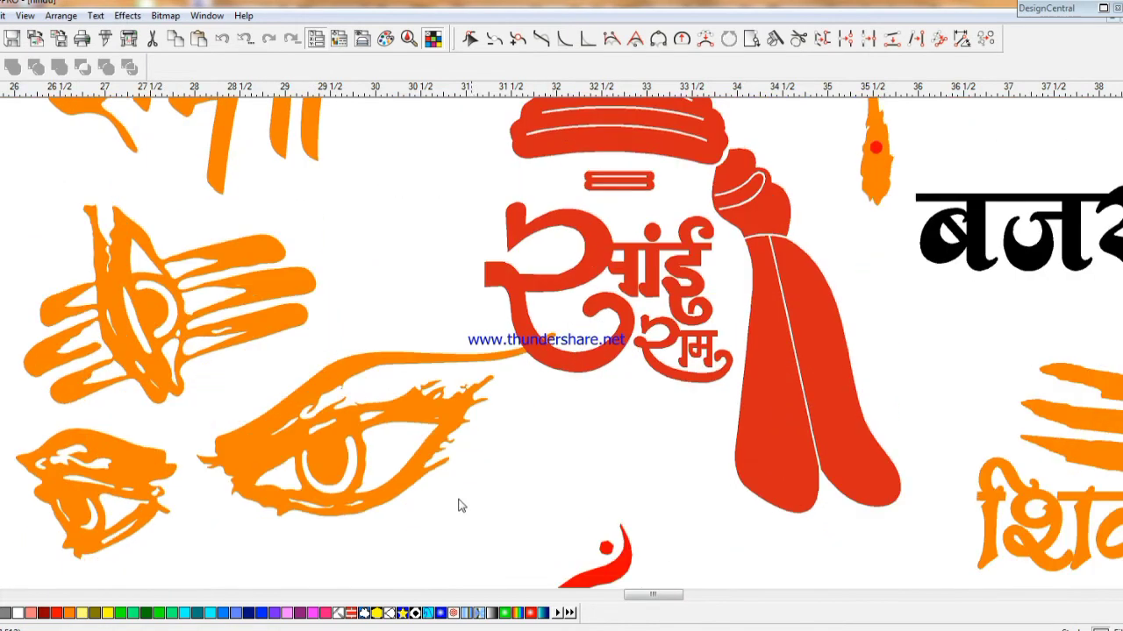
- Move the orange eye and tilak artwork slightly down and to the left, and fill it with blue
left_click(438, 459)
left_click_drag(423, 464, 414, 487)
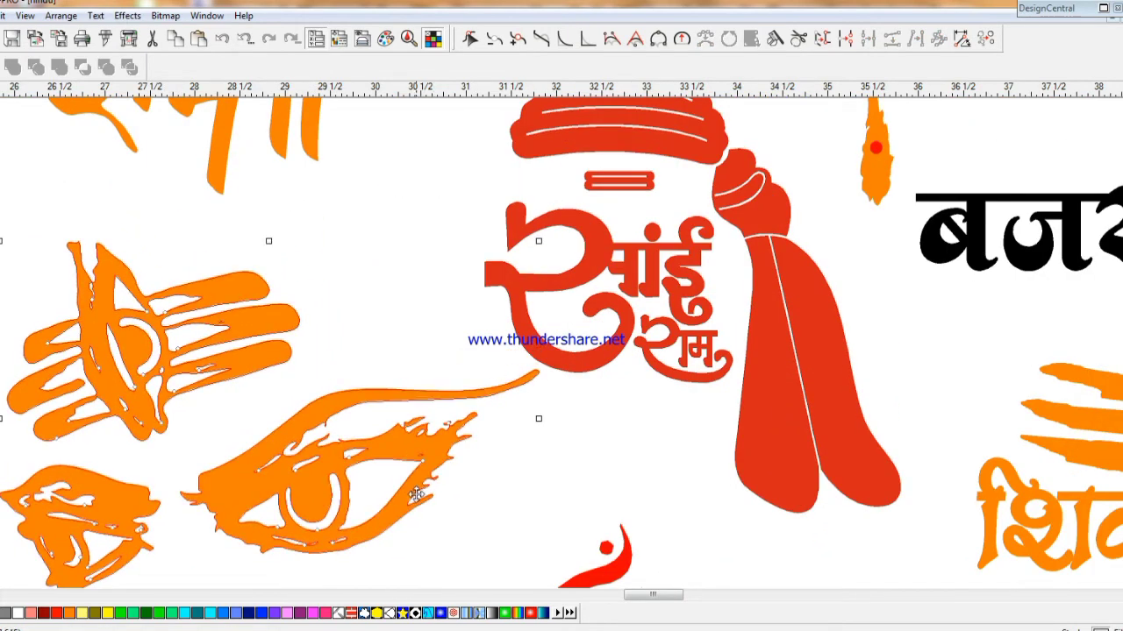
left_click(261, 613)
- Fill the red turbaned सांई राम design with dark green and deselect it
left_click(774, 377)
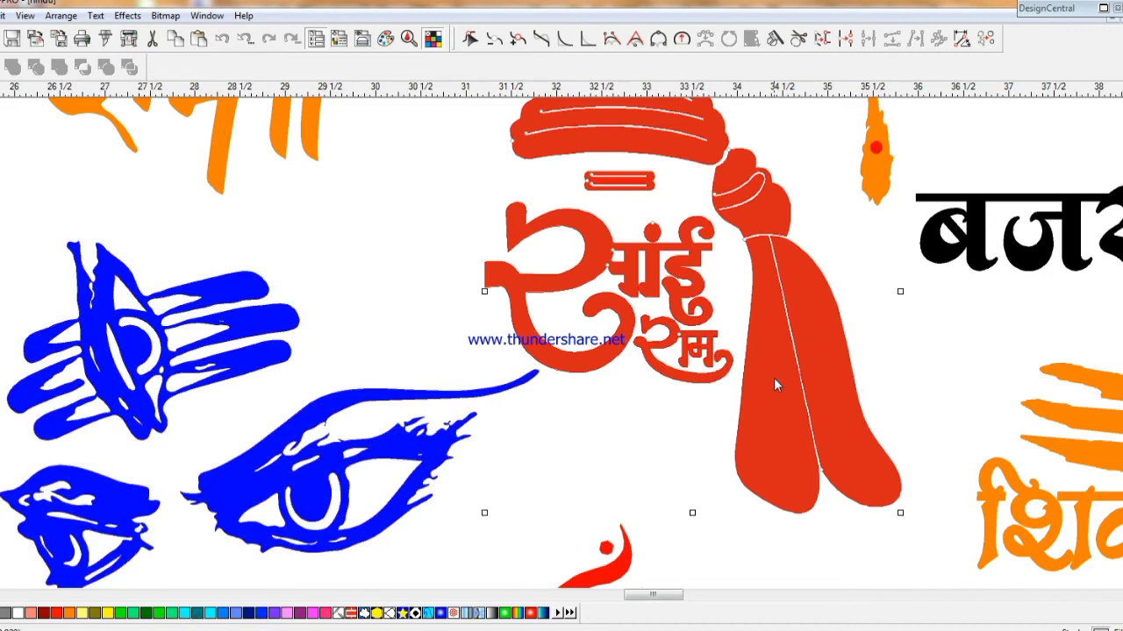
left_click(146, 613)
scroll(553, 539, "up", 2)
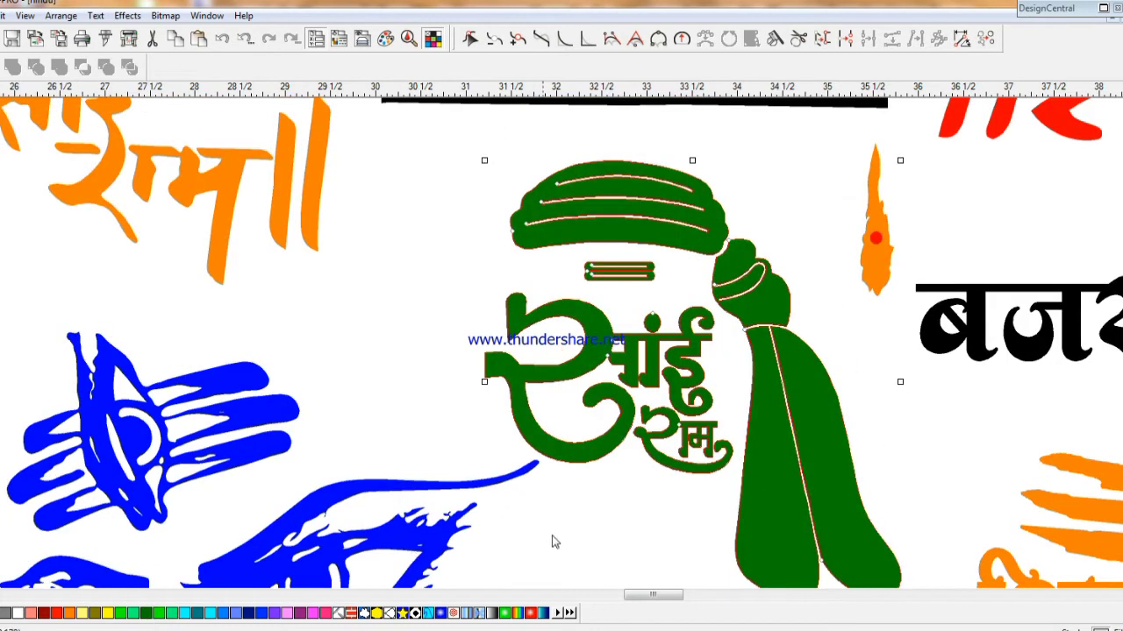
left_click(568, 539)
- Fill the red ॐ साई design with blue
scroll(570, 540, "down", 8)
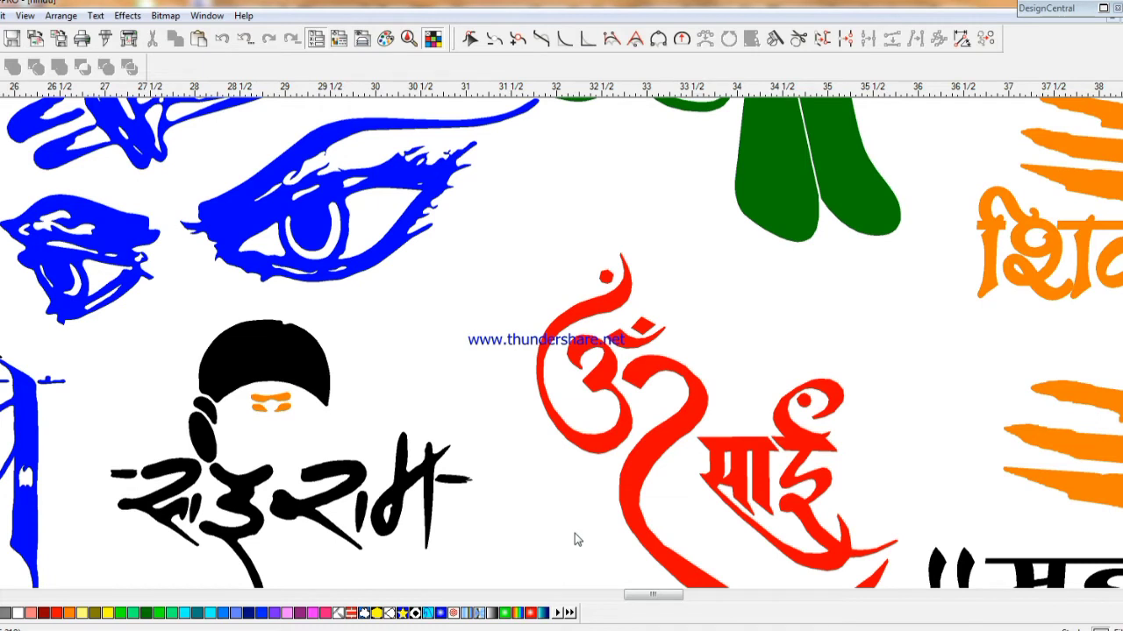
scroll(666, 469, "down", 2)
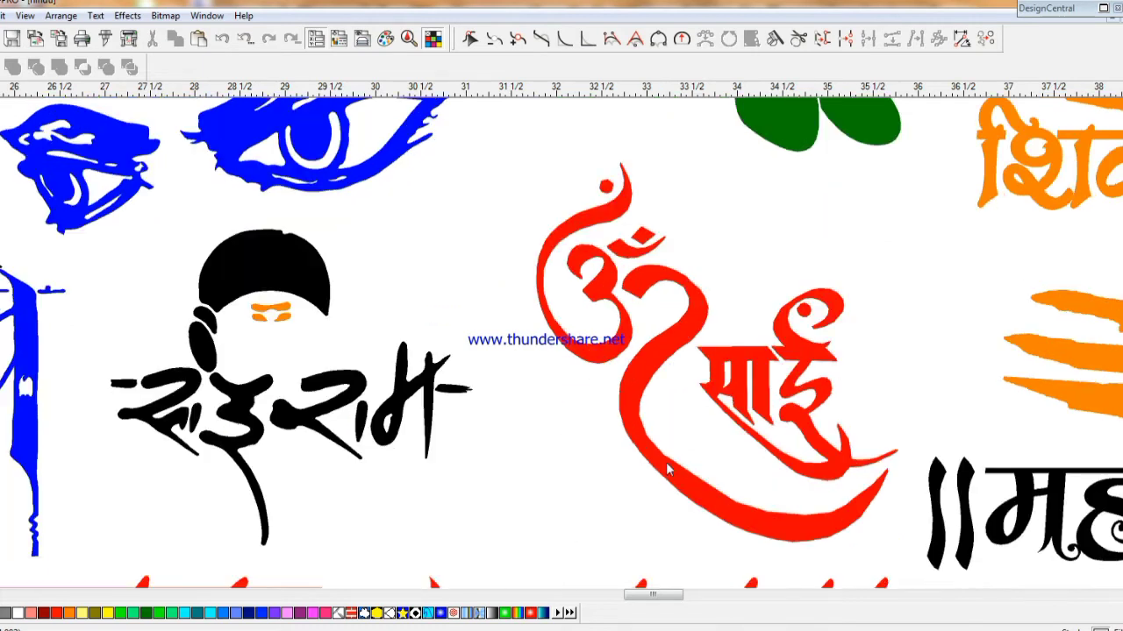
left_click(667, 473)
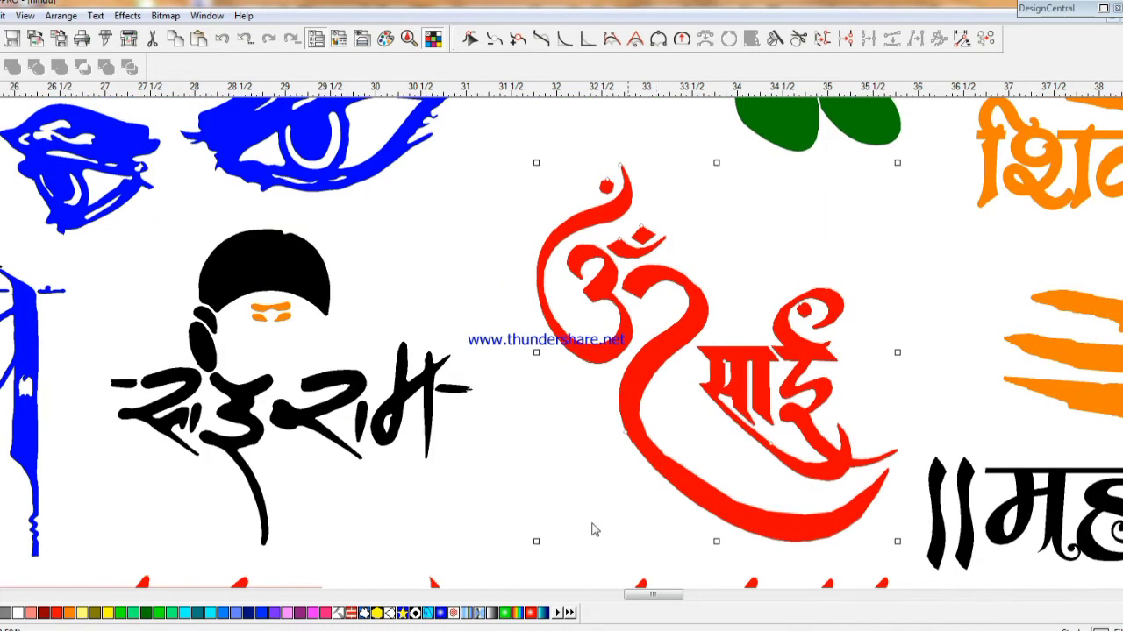
left_click(268, 614)
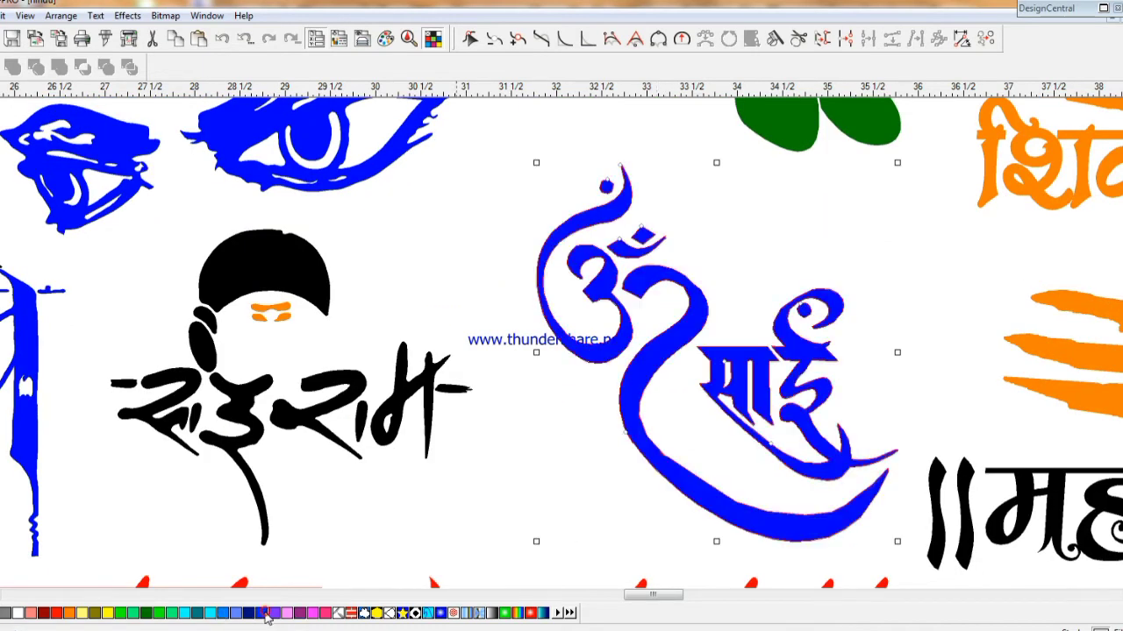
- Try yellow shades on the black साई राम design with the head cloth, settle on an olive fill, and deselect it
left_click(352, 421)
left_click(106, 613)
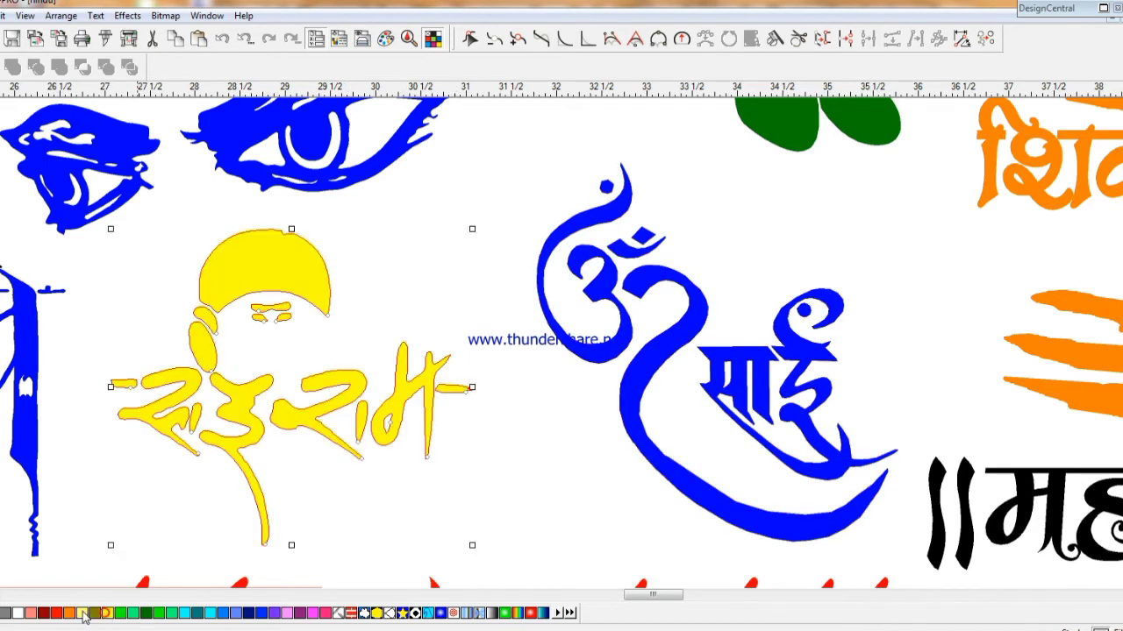
left_click(82, 613)
left_click(95, 613)
left_click(353, 500)
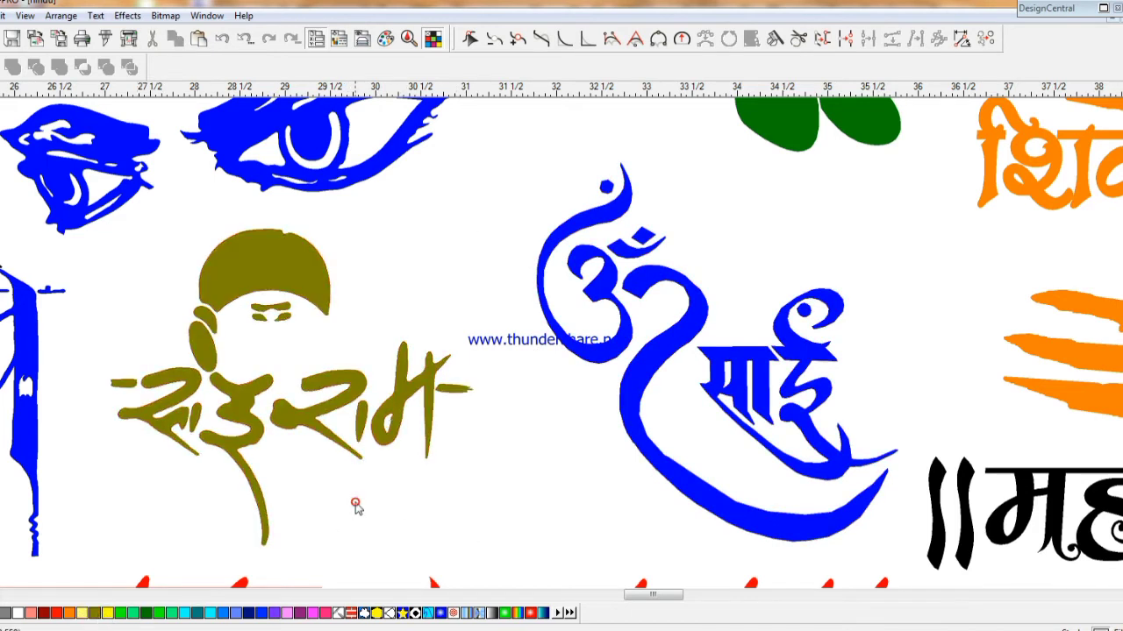
- Fill both blue राधे designs with the peacock feather and flute with red, and clear the selection
scroll(358, 507, "down", 3)
scroll(359, 507, "down", 2)
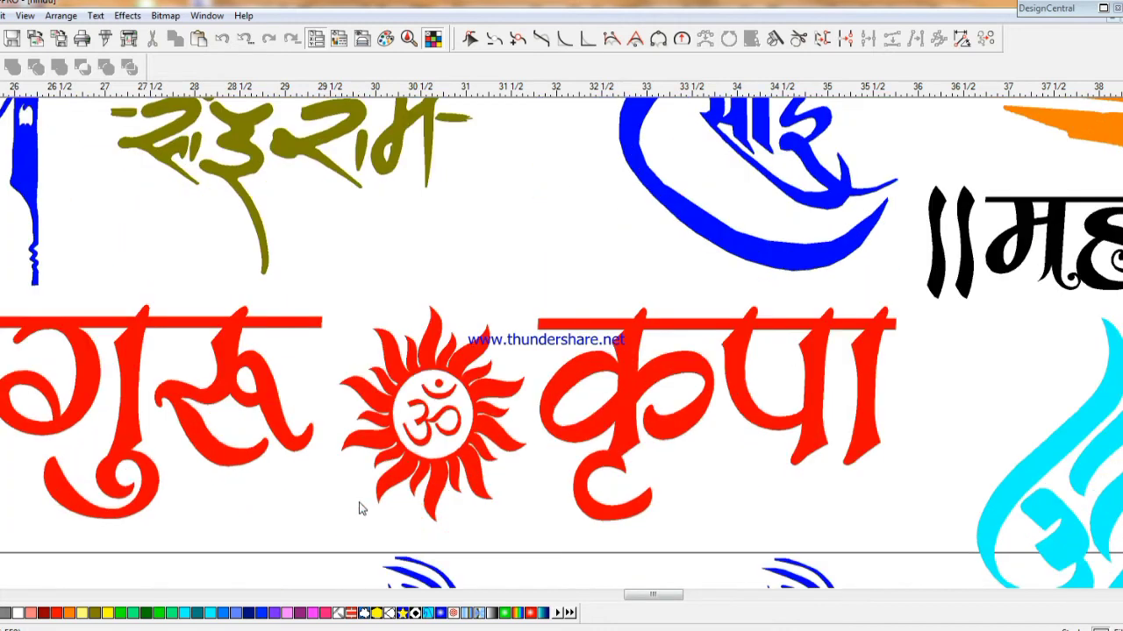
scroll(360, 507, "down", 3)
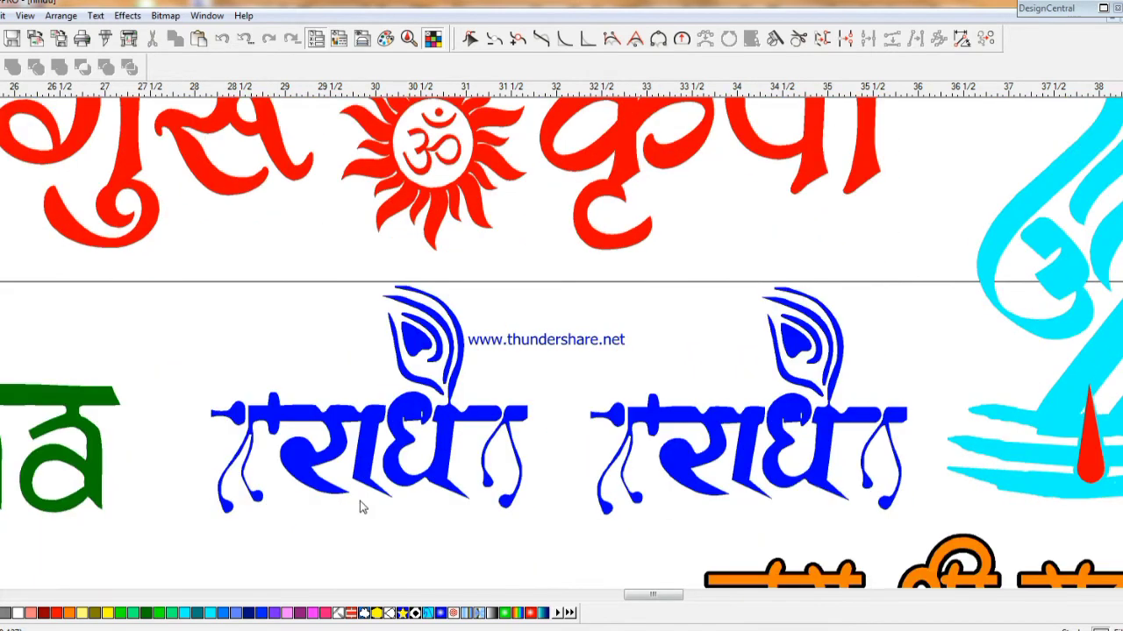
left_click(455, 460)
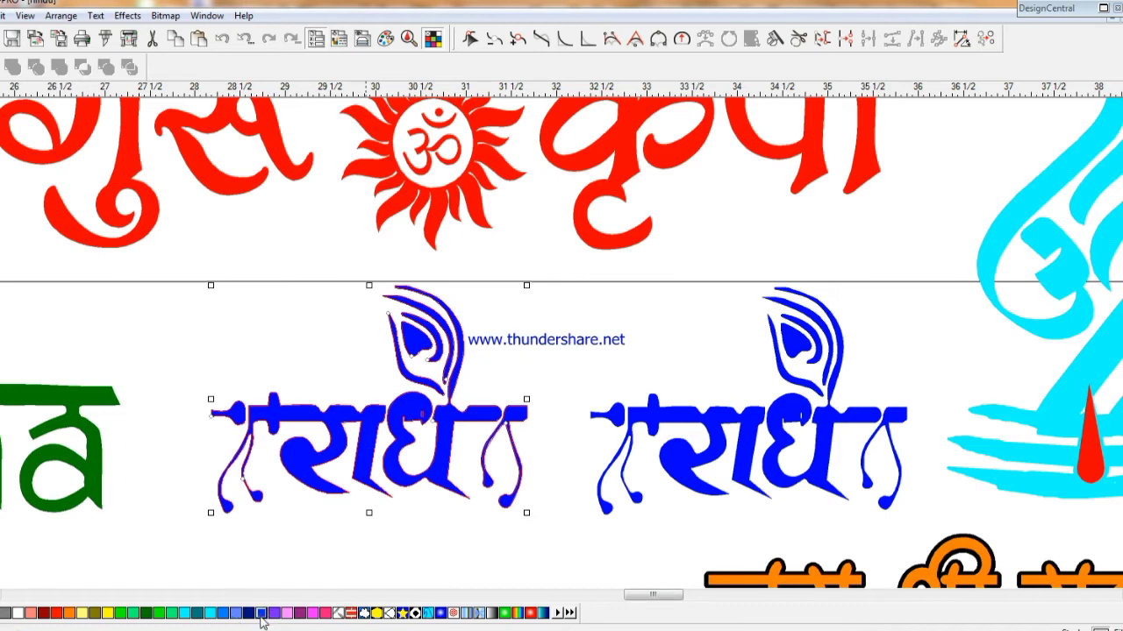
left_click(48, 619)
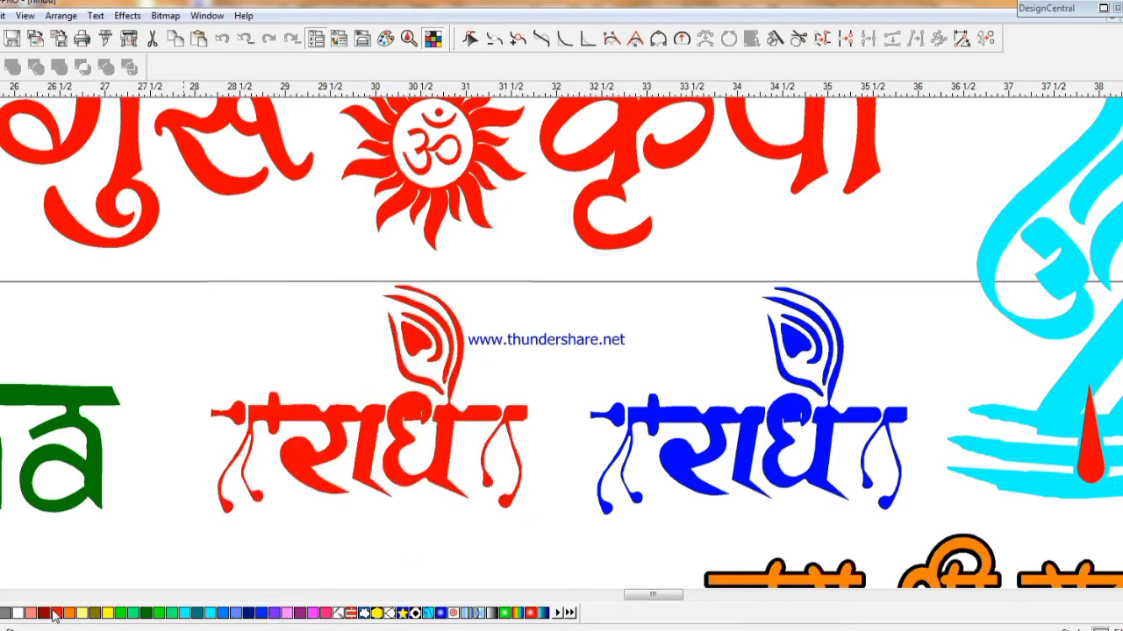
left_click(649, 384)
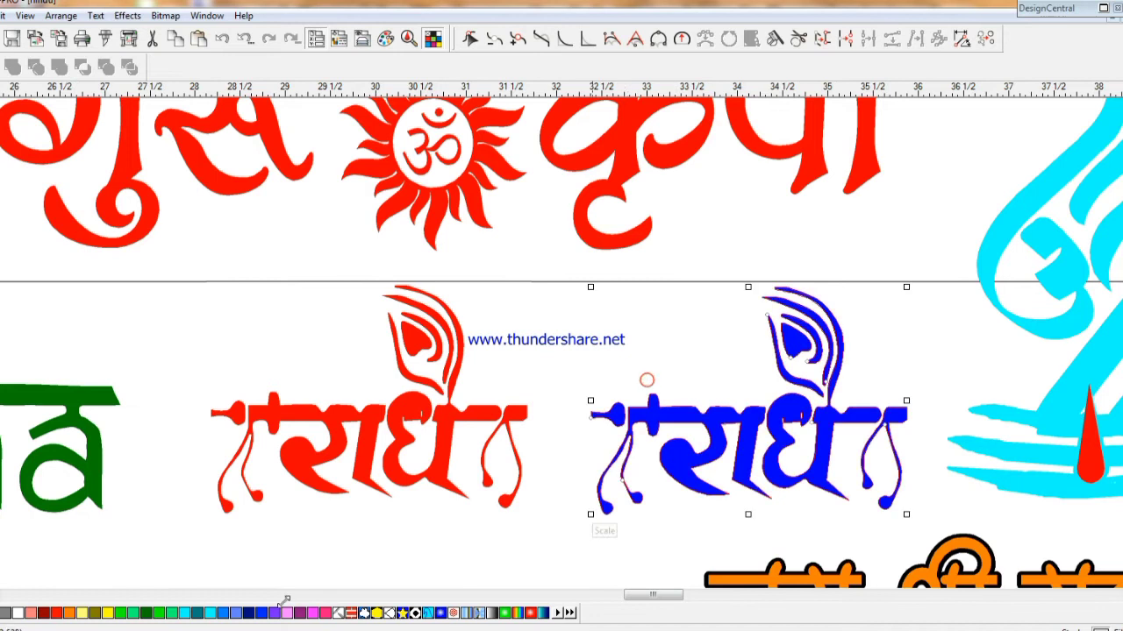
left_click(56, 614)
left_click(372, 532)
scroll(370, 531, "down", 2)
scroll(370, 532, "down", 2)
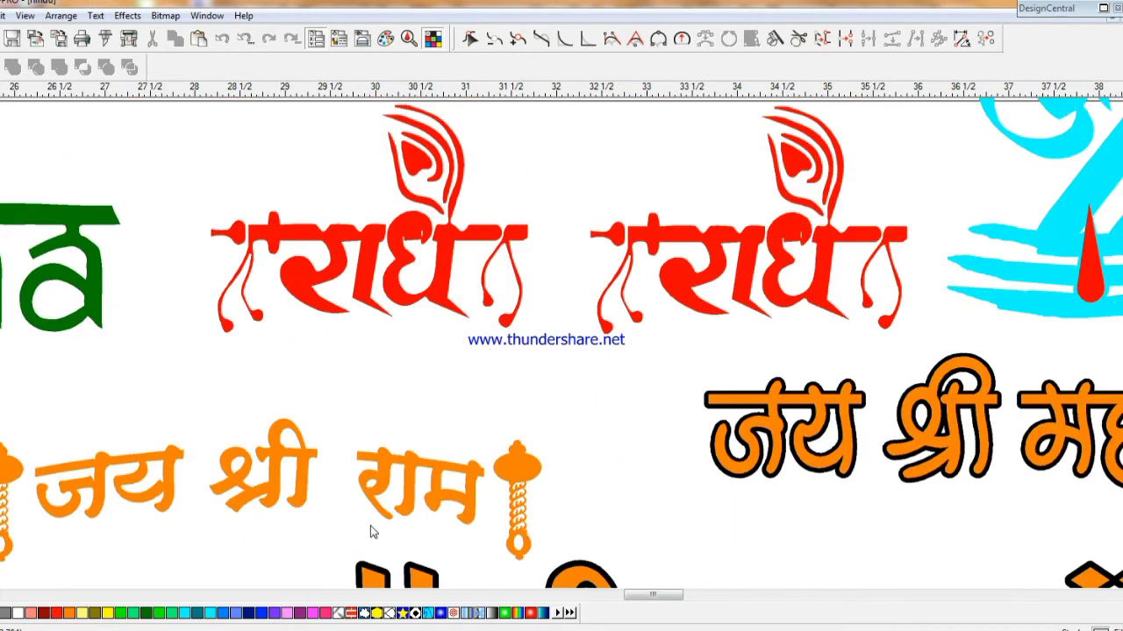
- Try moving the orange राम word of the जय श्री राम design toward the mace, and undo the move
left_click_drag(380, 476, 439, 449)
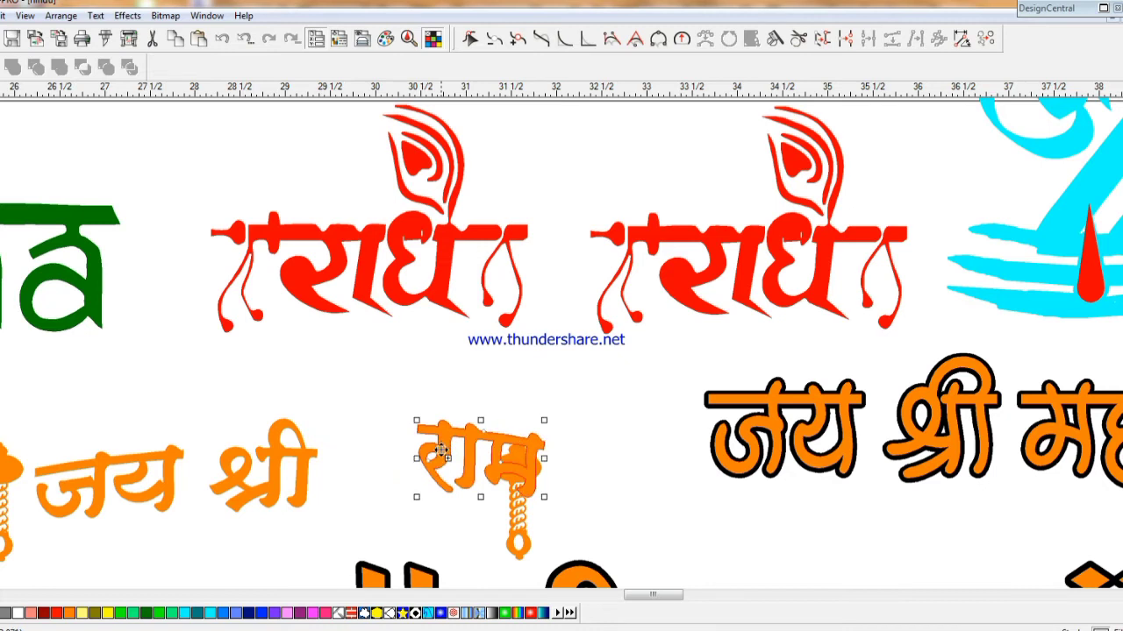
key("ctrl+z")
- Try blue and red fills on the orange lettering of the सीता राम design, settle on yellow, and deselect it
scroll(443, 456, "down", 6)
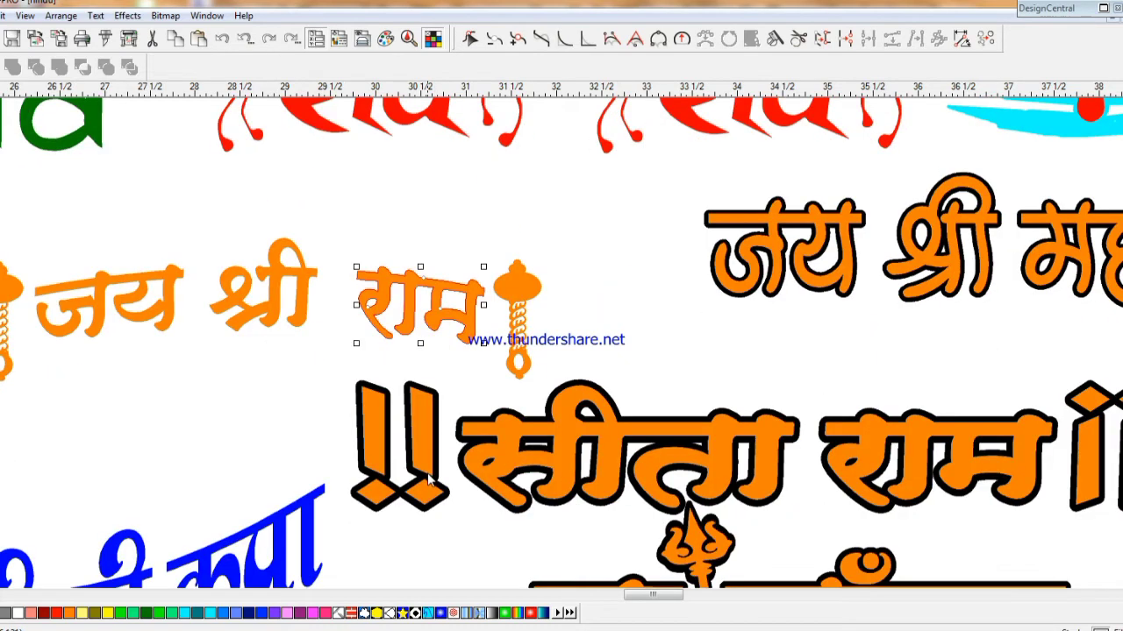
scroll(436, 482, "down", 2)
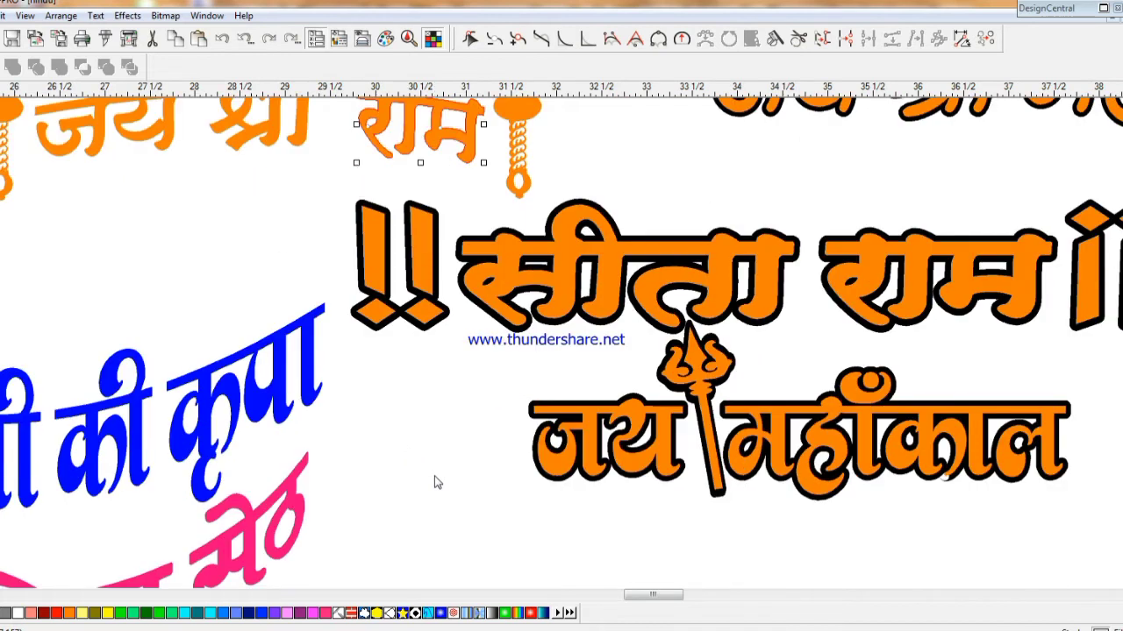
scroll(437, 483, "down", 2)
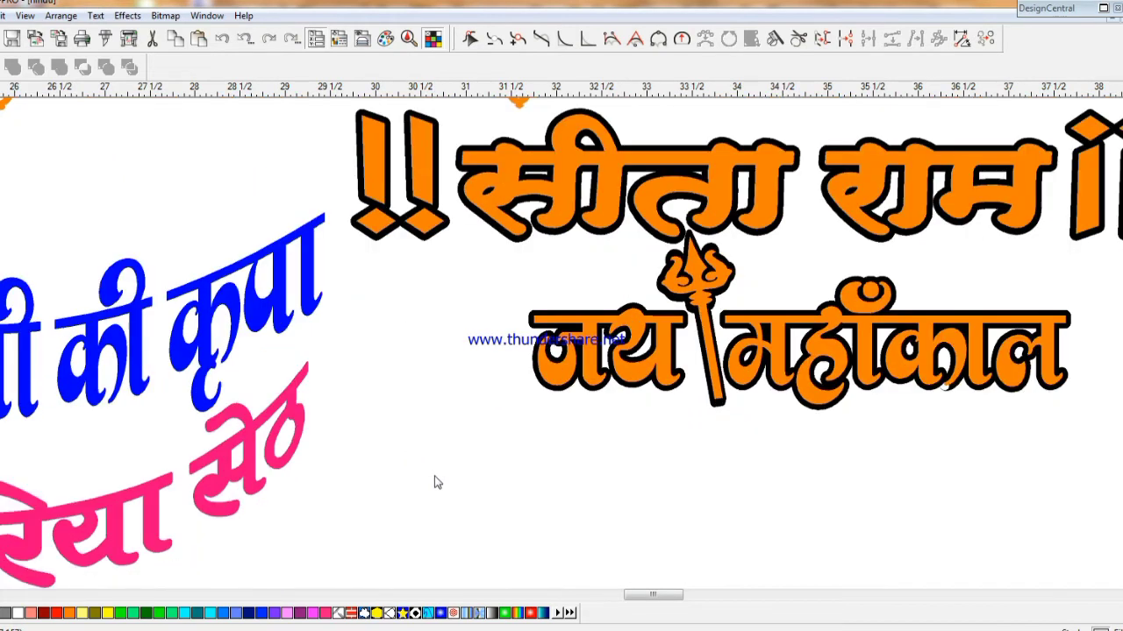
scroll(445, 481, "up", 4)
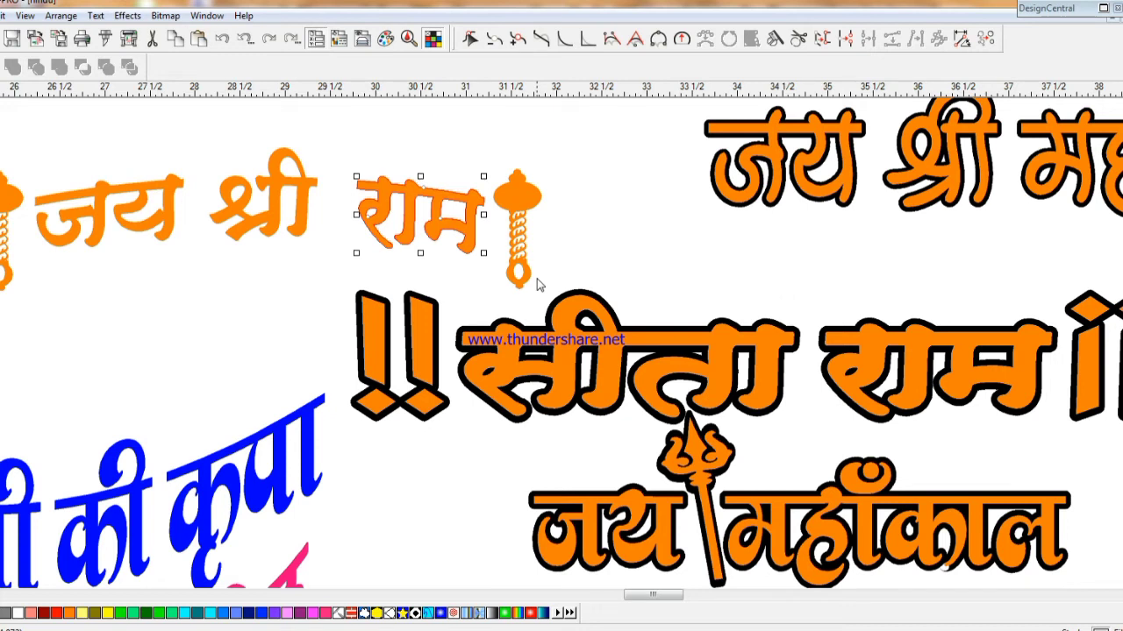
scroll(540, 285, "down", 2)
scroll(539, 285, "up", 1)
left_click(611, 305)
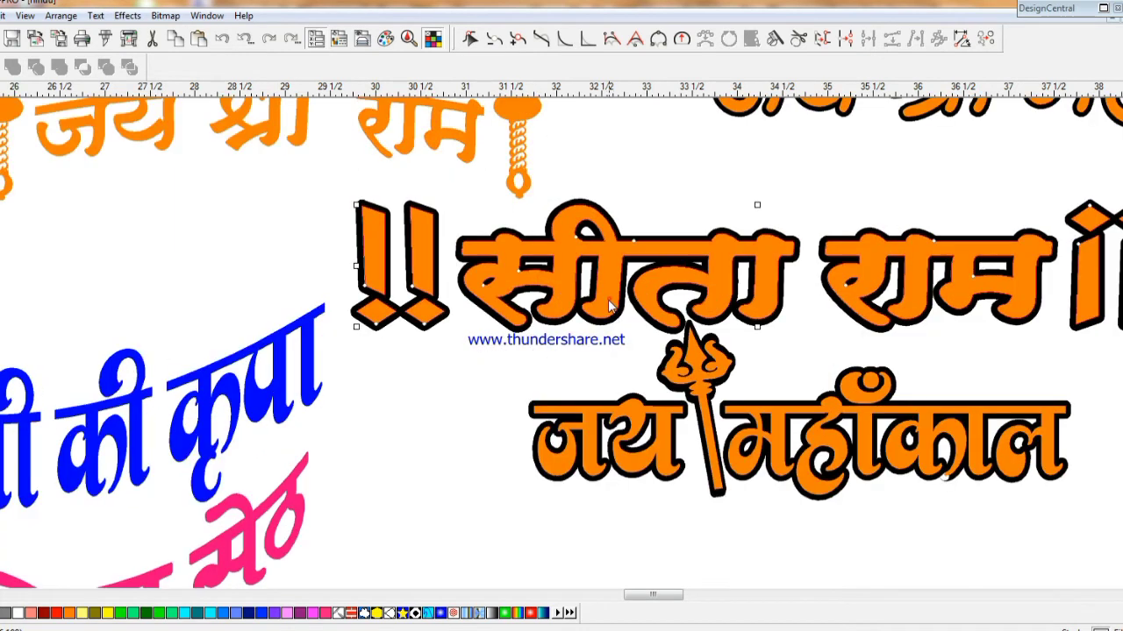
left_click(260, 613)
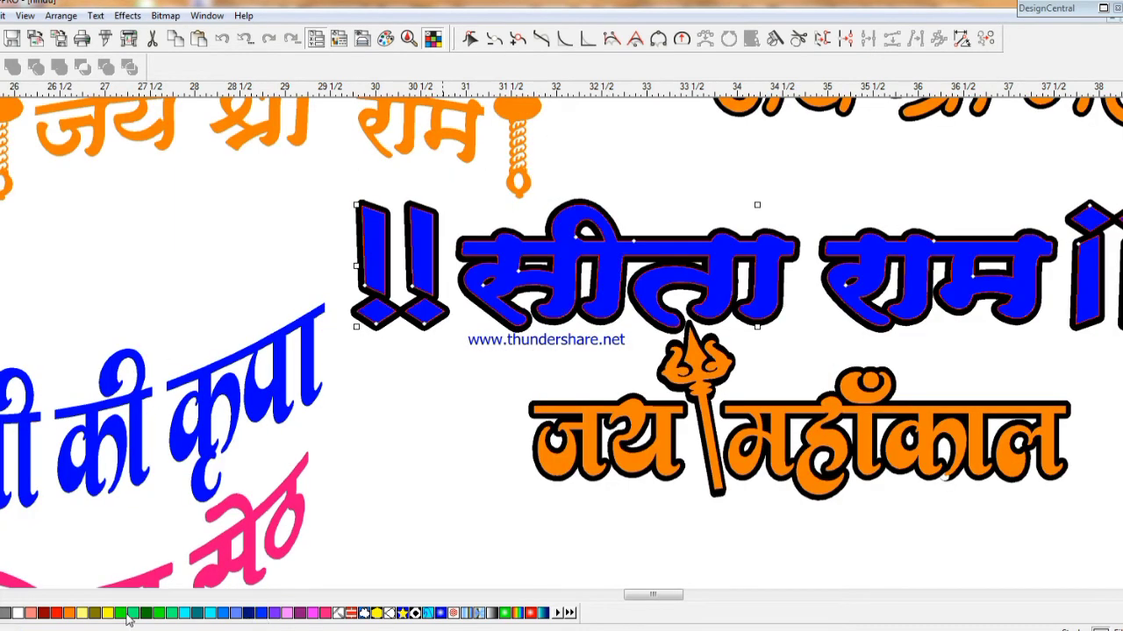
left_click(57, 613)
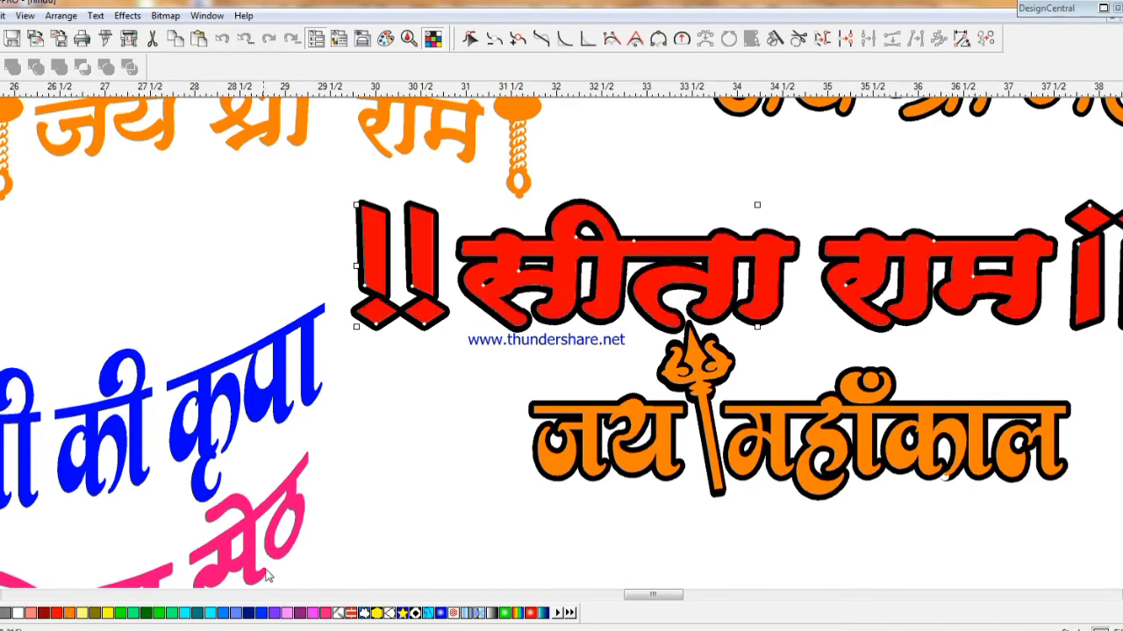
left_click(108, 613)
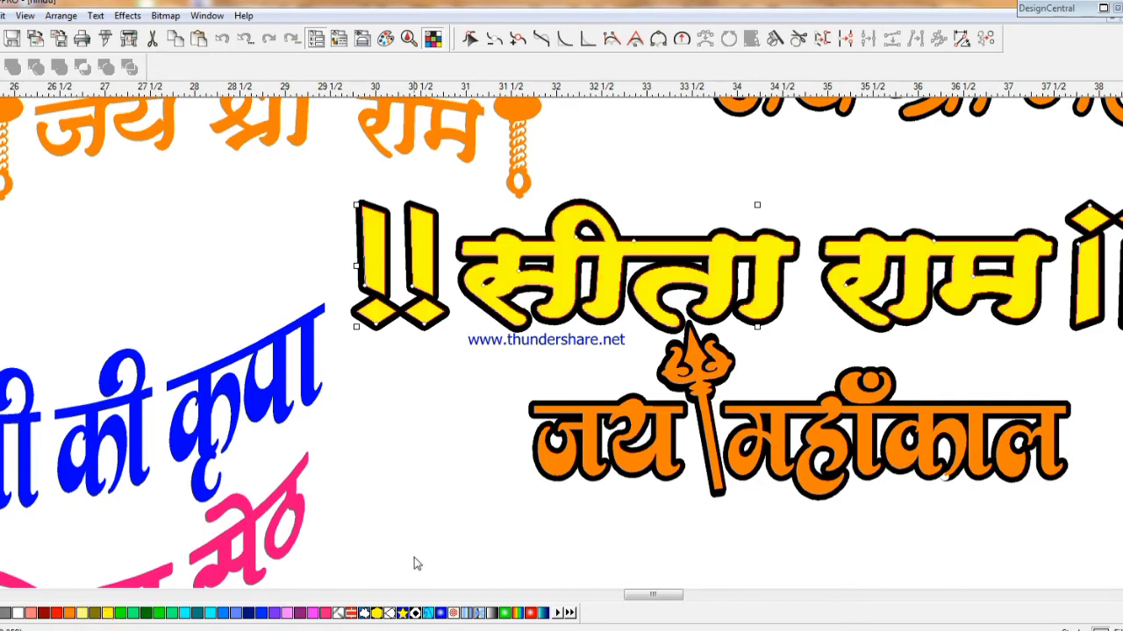
left_click(414, 560)
- Fill the orange lettering and trident of the जय महाकाल design with red and deselect it
left_click(577, 467)
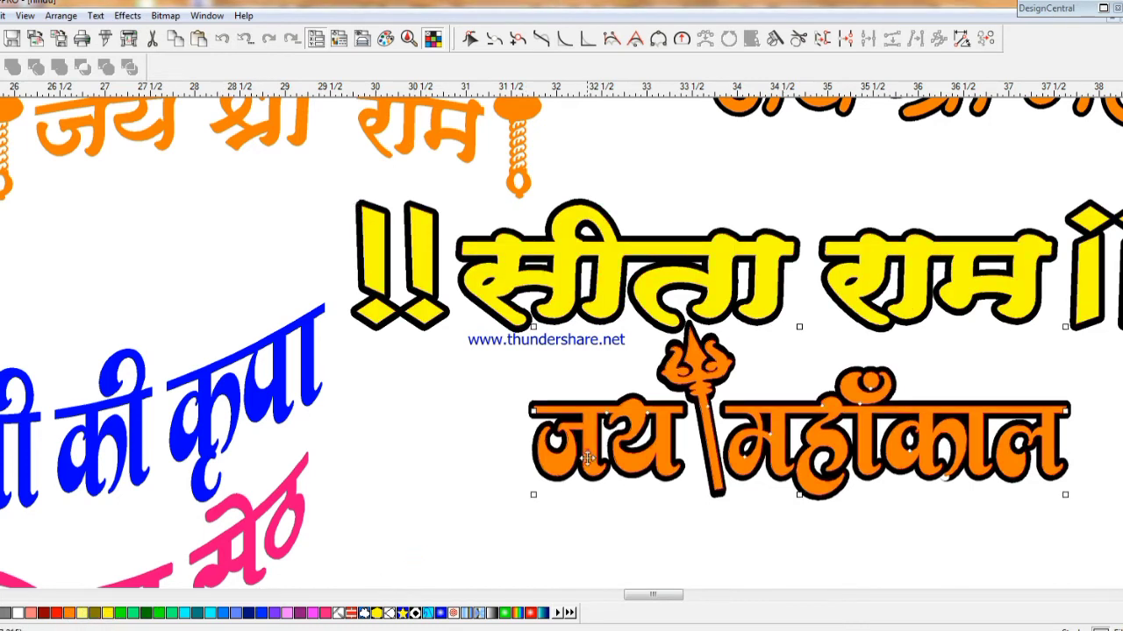
left_click(58, 613)
left_click(342, 526)
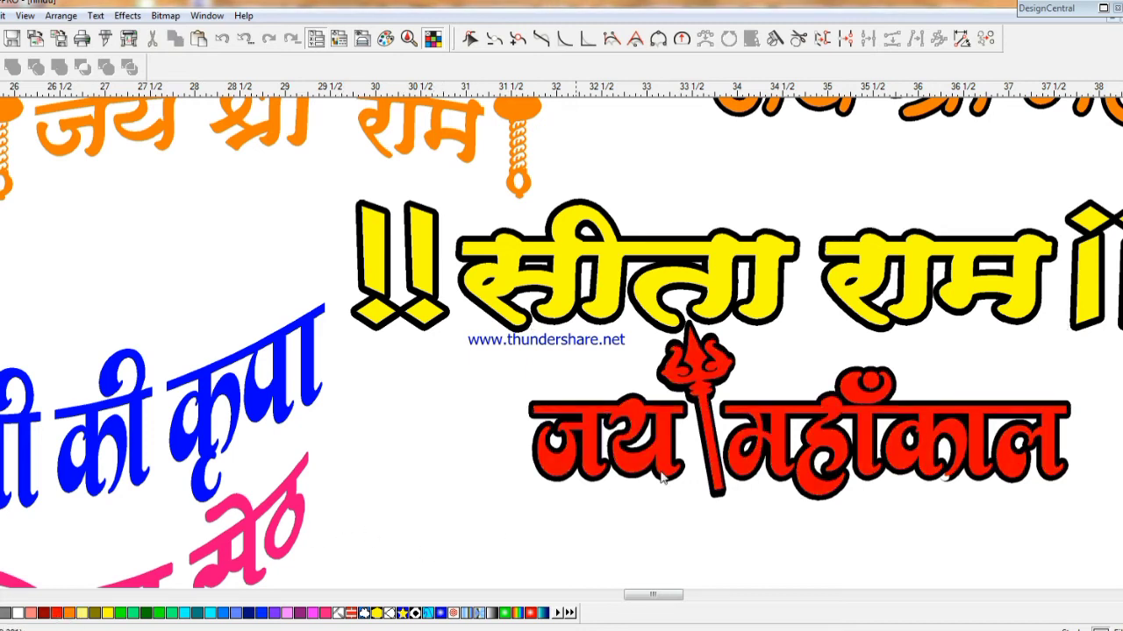
- Fill the orange lettering of the black-outlined जय श्री design beside जय श्री राम with green
scroll(605, 557, "up", 5)
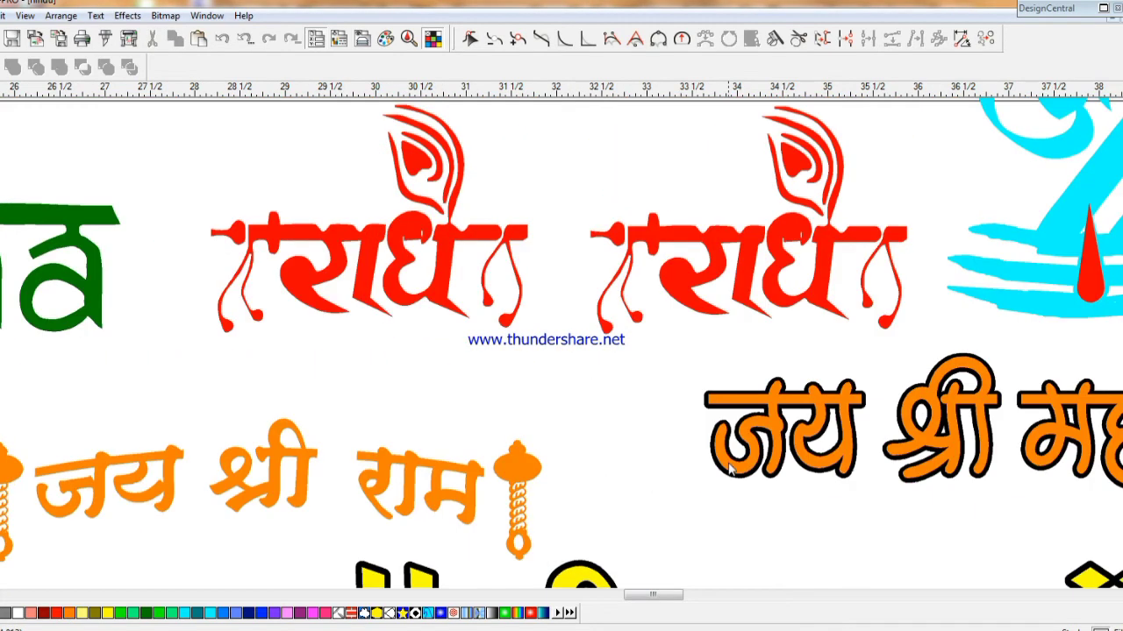
left_click(756, 463)
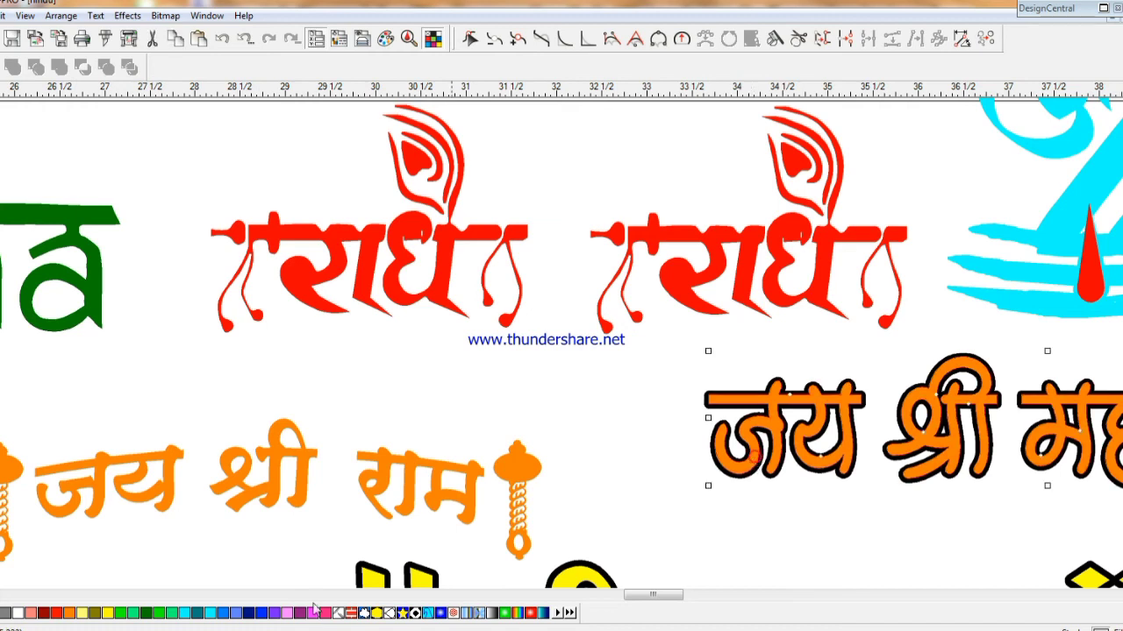
left_click(160, 613)
- Review the recolored designs from जय महाकाल up through राधे, गुरू कृपा and सांई राम to the Krishna portrait
scroll(636, 482, "up", 6)
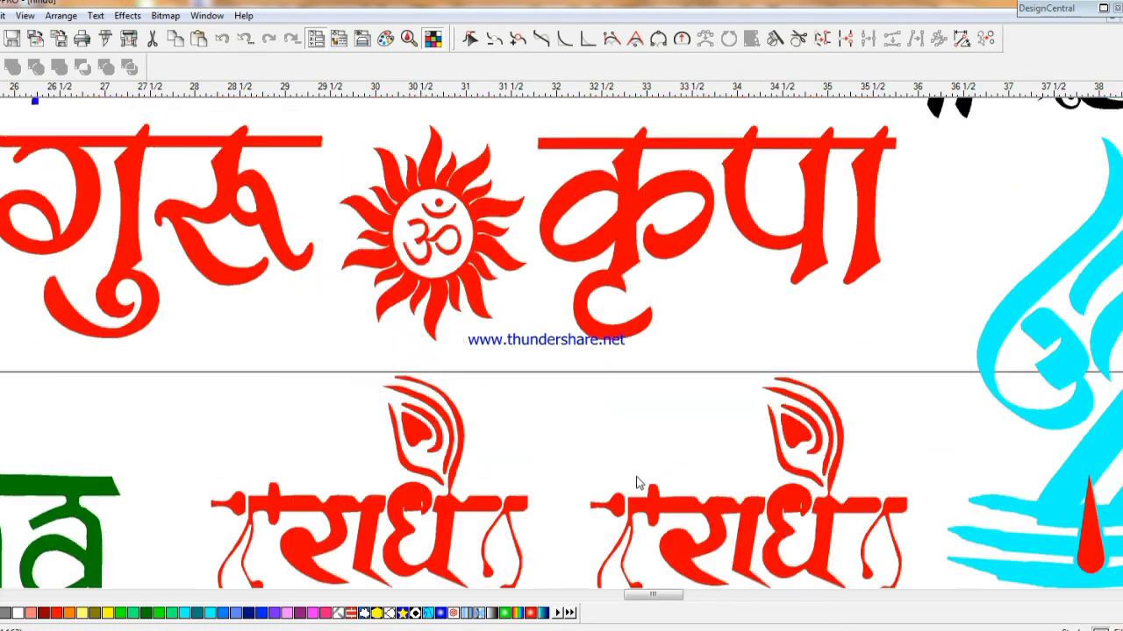
scroll(637, 483, "up", 1)
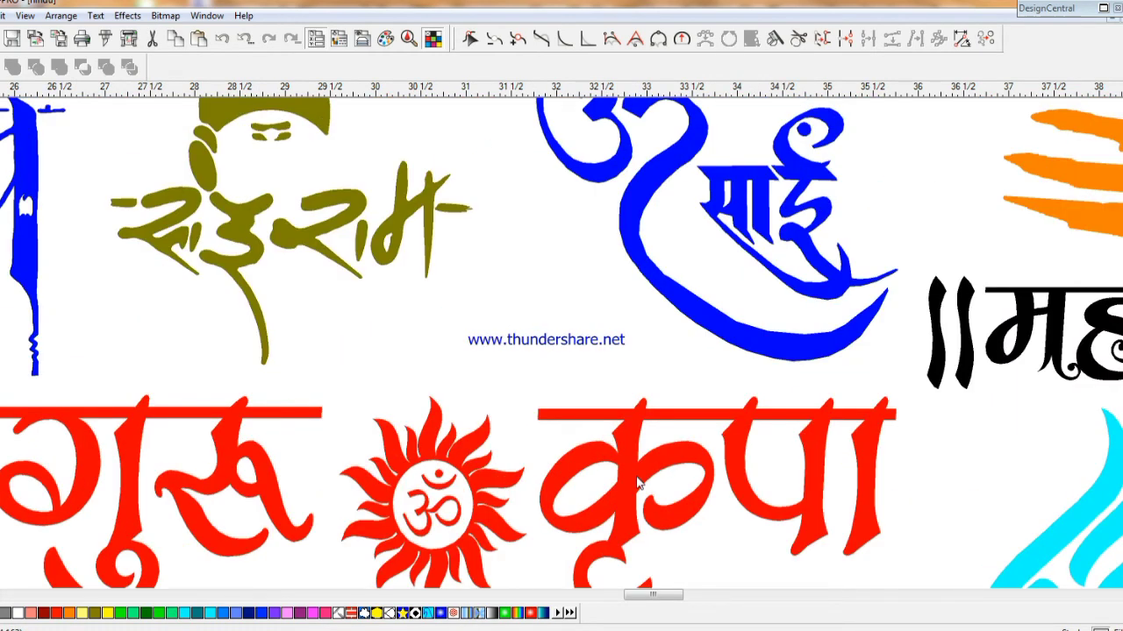
scroll(637, 483, "up", 1)
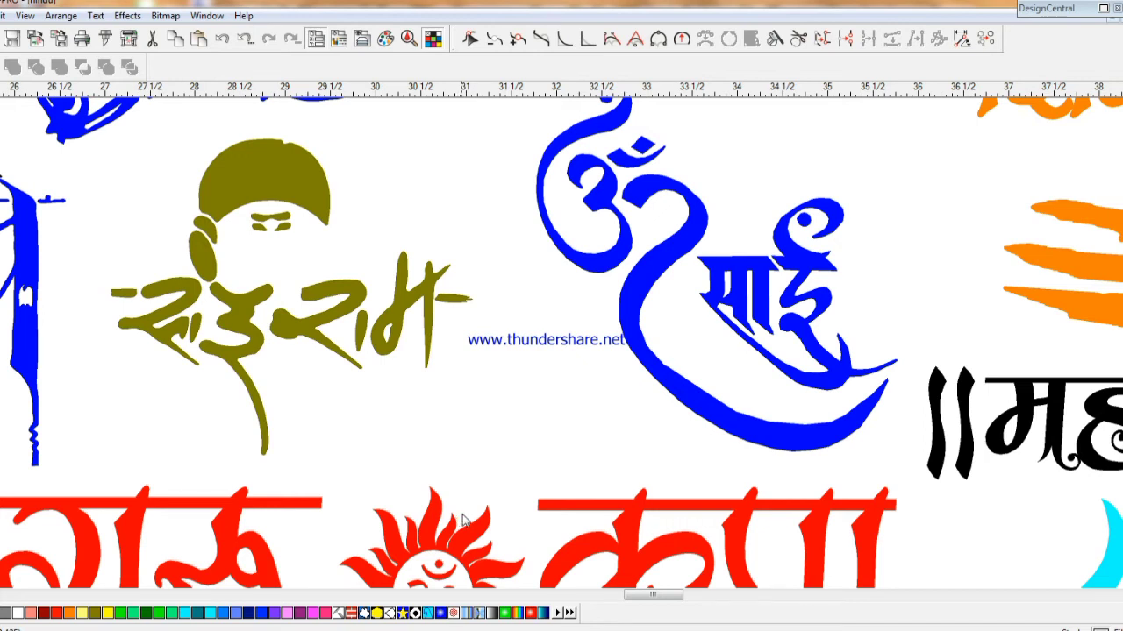
scroll(460, 520, "down", 5)
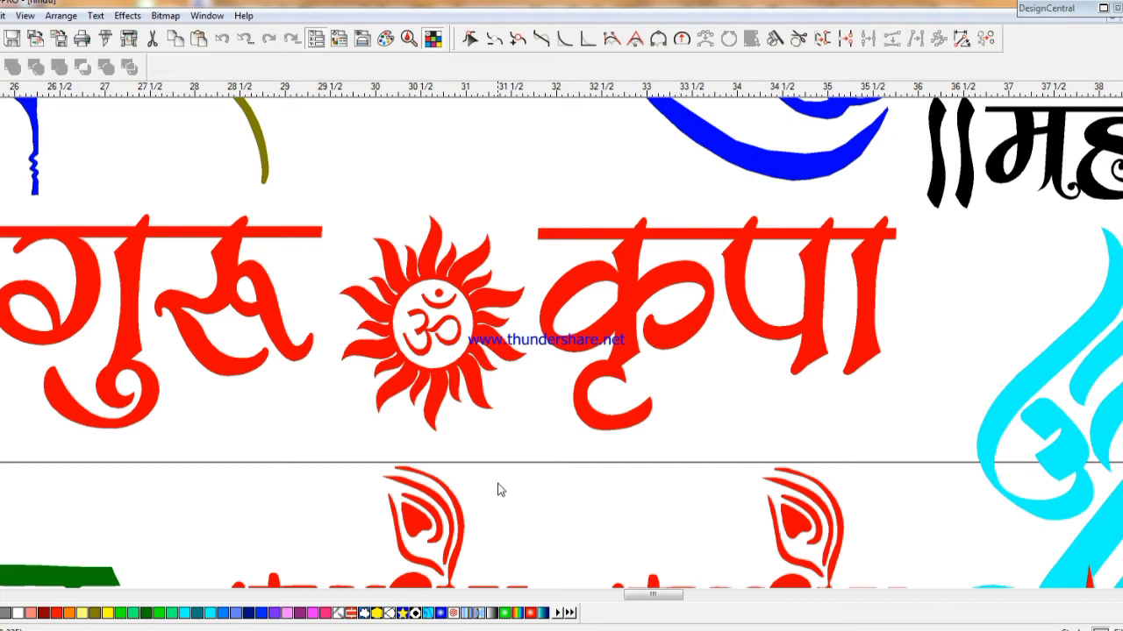
scroll(507, 499, "down", 11)
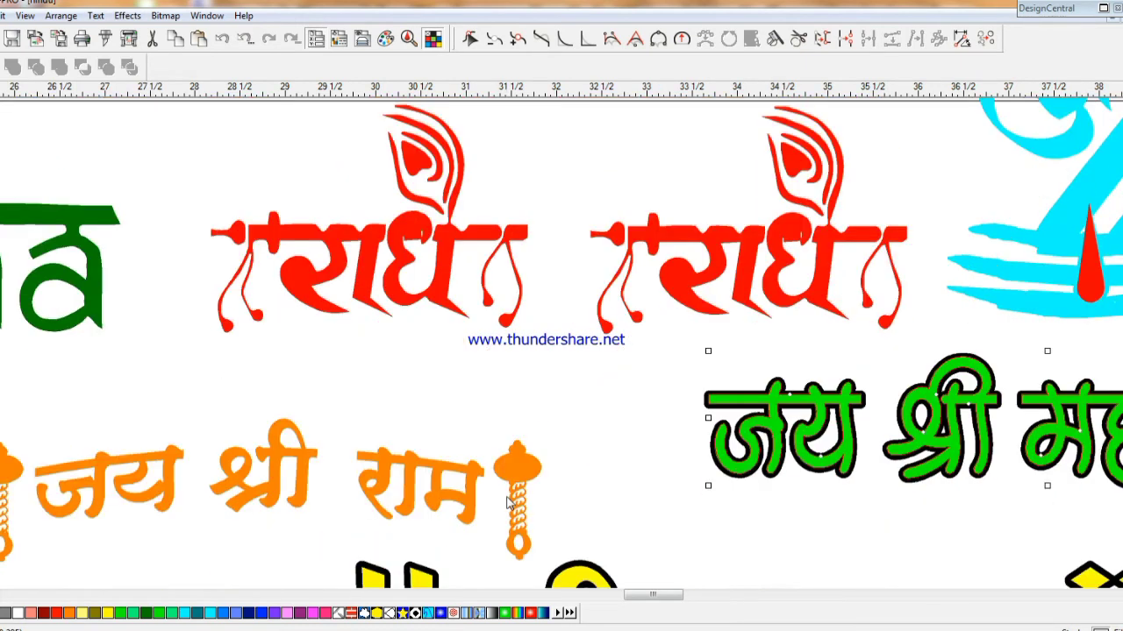
scroll(507, 500, "down", 8)
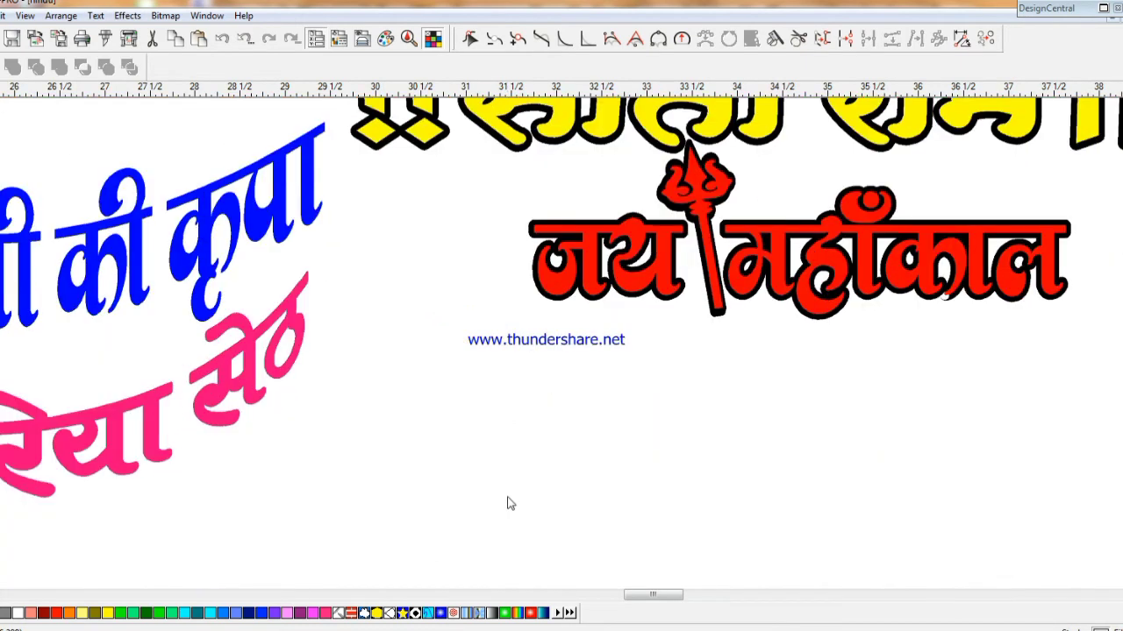
scroll(507, 502, "up", 6)
scroll(507, 503, "up", 4)
scroll(644, 453, "up", 14)
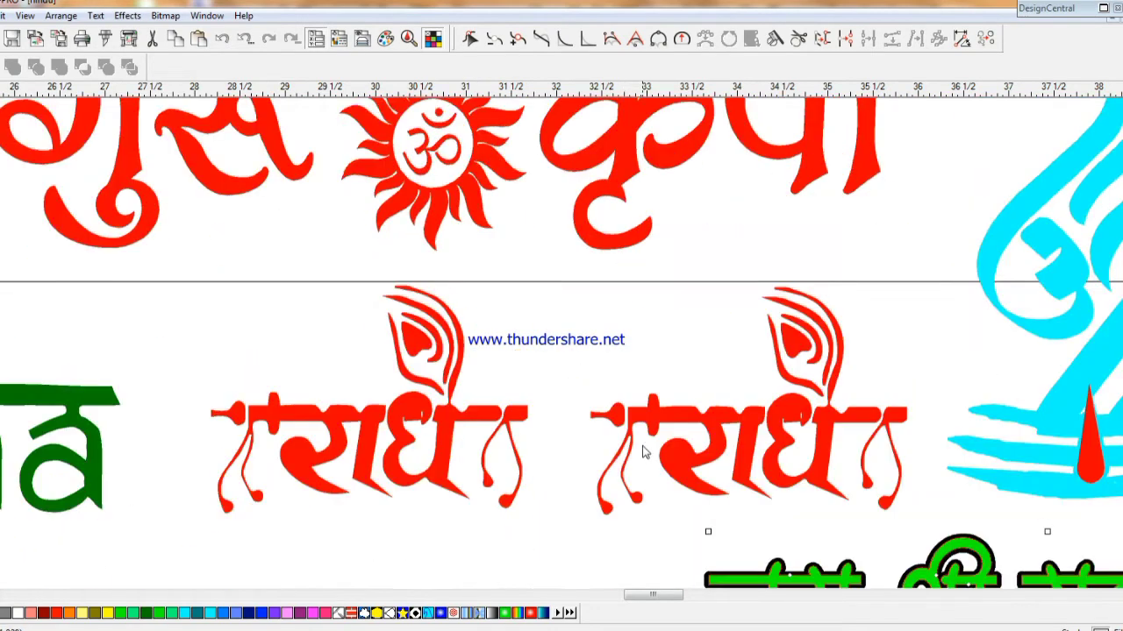
scroll(643, 452, "up", 15)
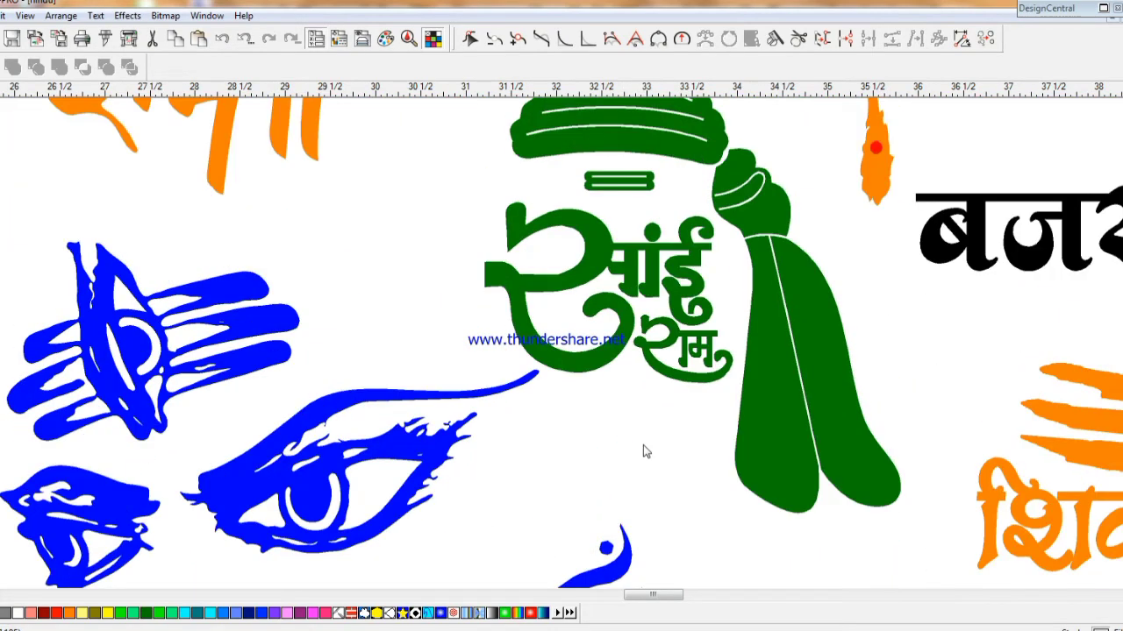
scroll(644, 449, "up", 12)
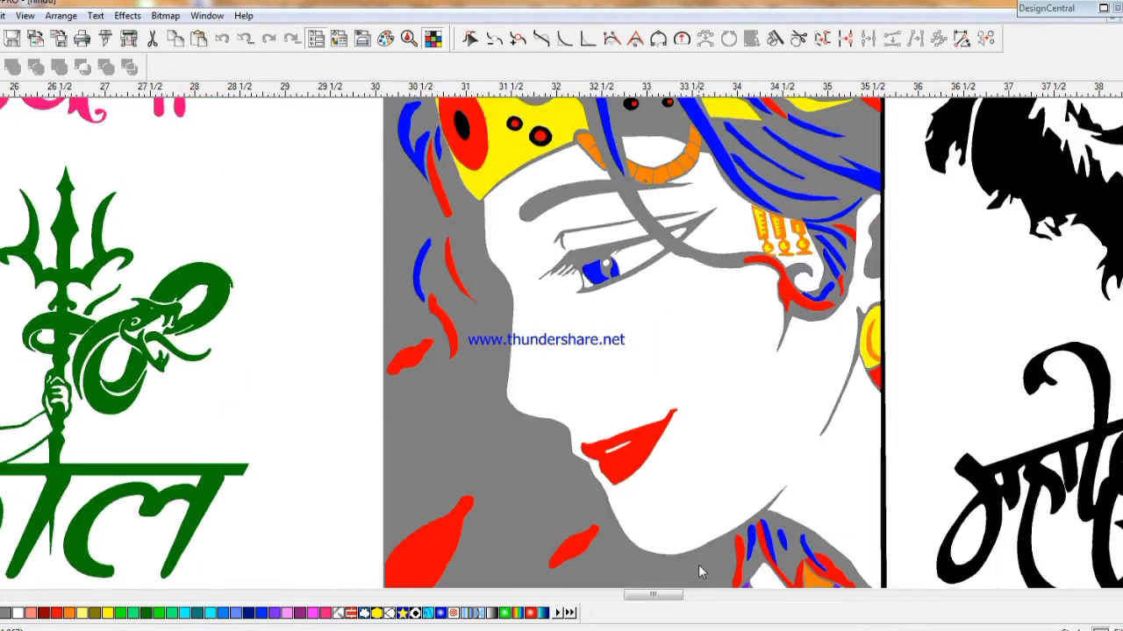
- Fill the black RAM BHI USKA verse beside the bearded portrait with a cyan-to-navy gradient
left_click_drag(637, 598, 656, 602)
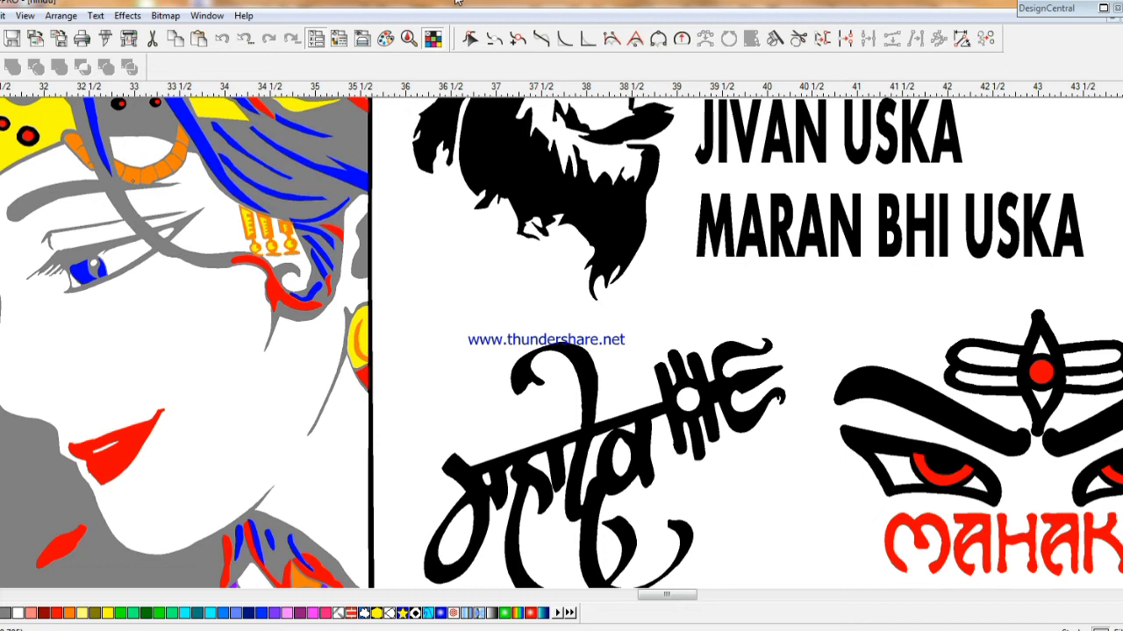
scroll(455, 0, "up", 5)
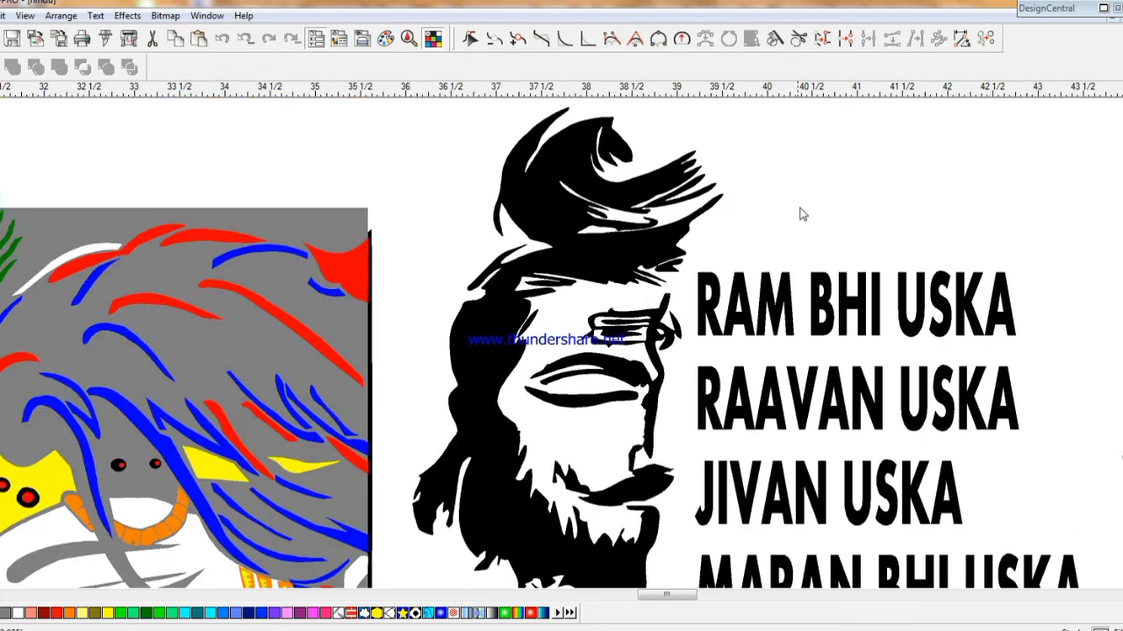
left_click(811, 291)
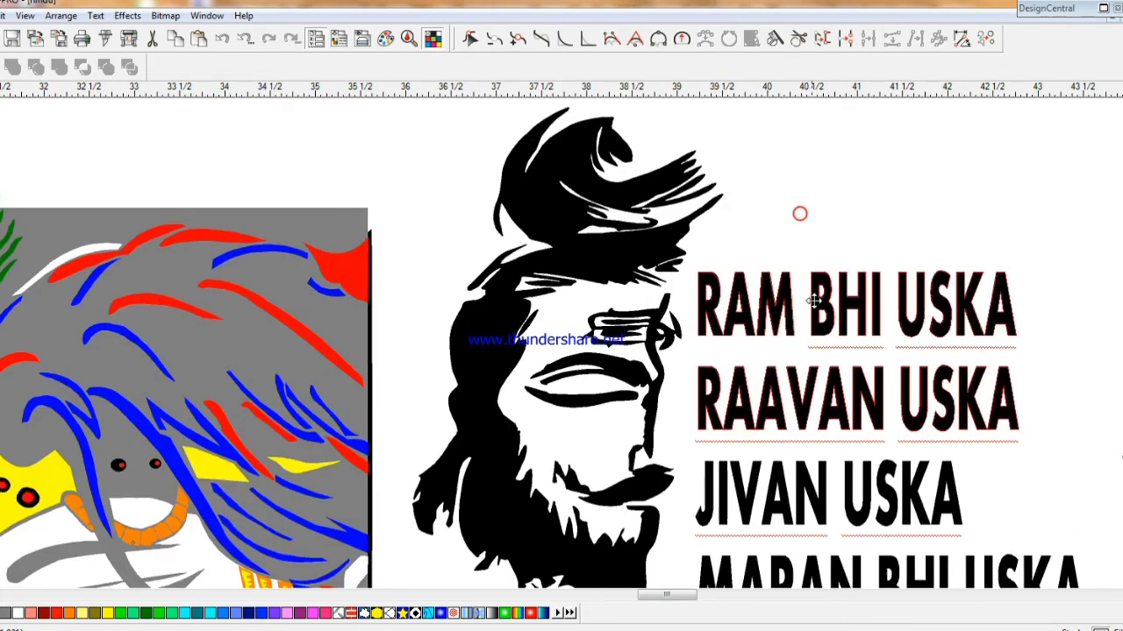
left_click(541, 613)
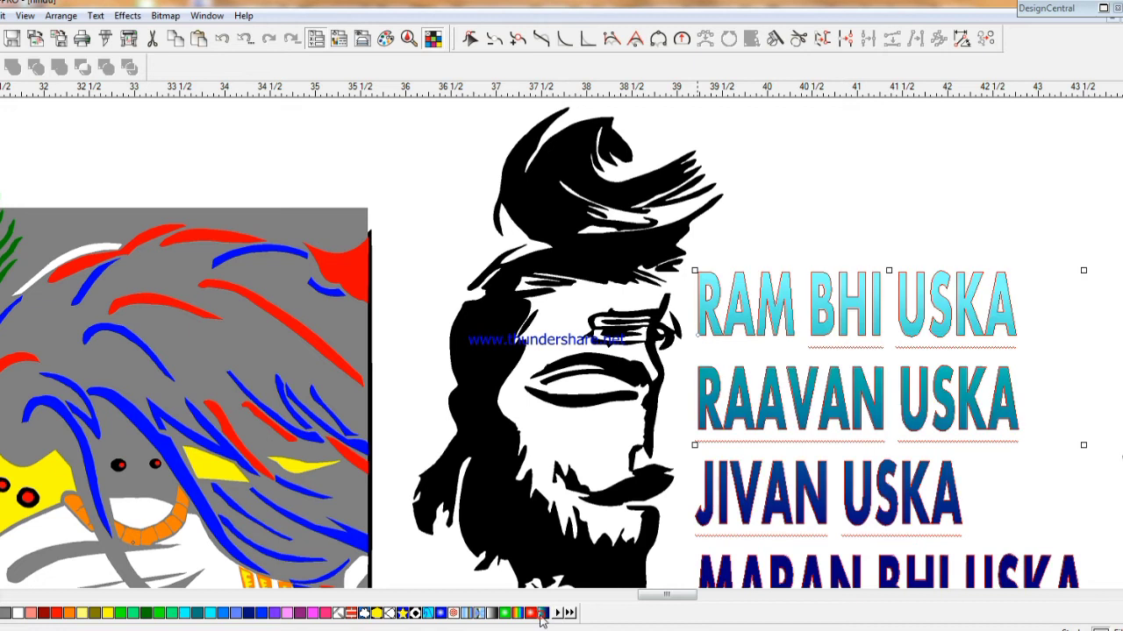
- Fill the black bearded portrait with blue and the RAM BHI USKA verse beside it with pink
left_click(470, 546)
left_click(260, 617)
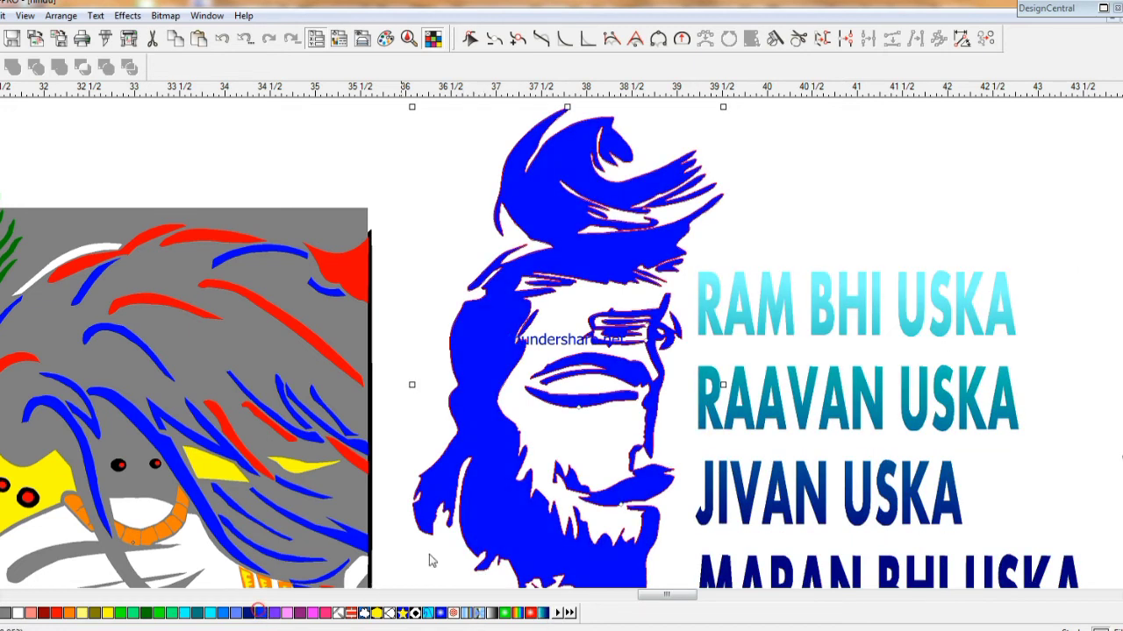
left_click(452, 544)
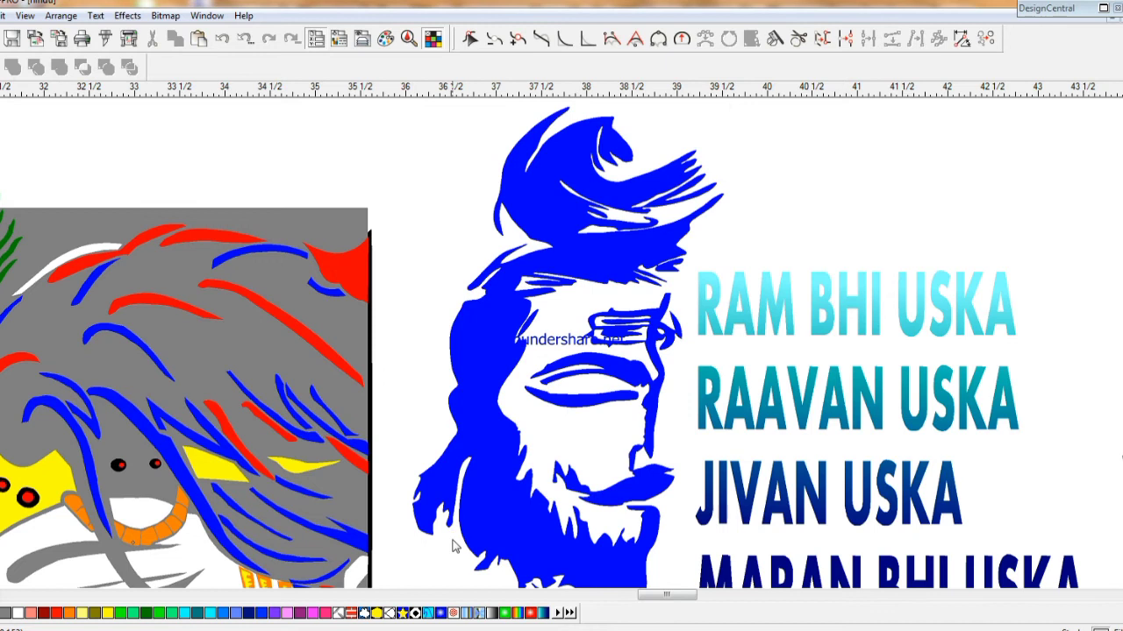
left_click(871, 316)
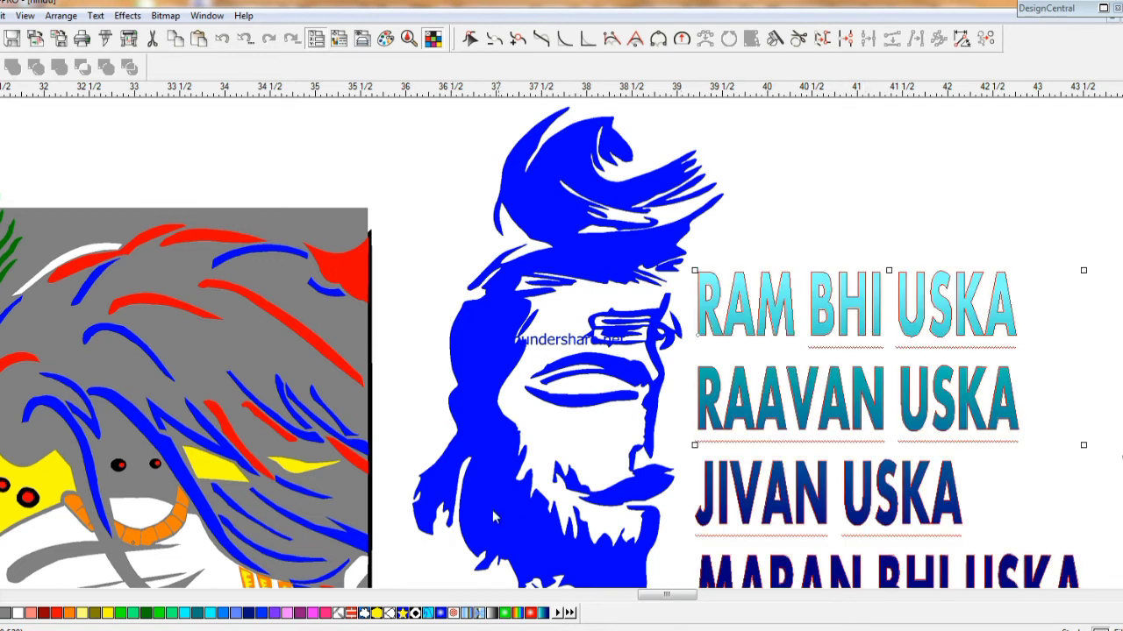
left_click(321, 613)
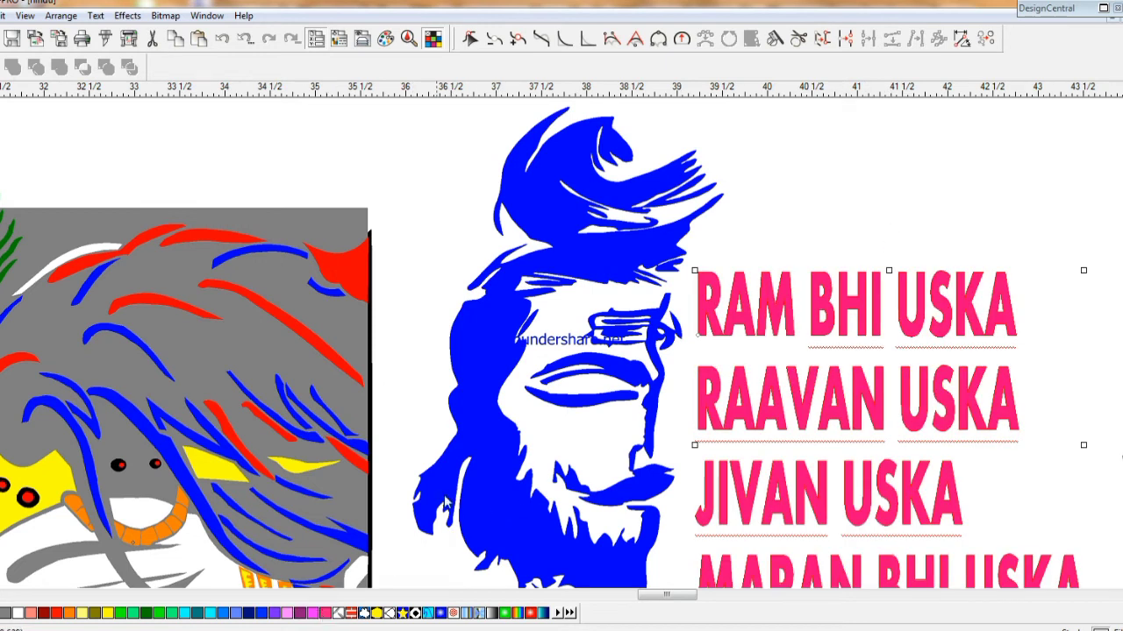
- Select the black महादेव design and look over the राम and बजरंग दल designs below it
scroll(446, 502, "down", 5)
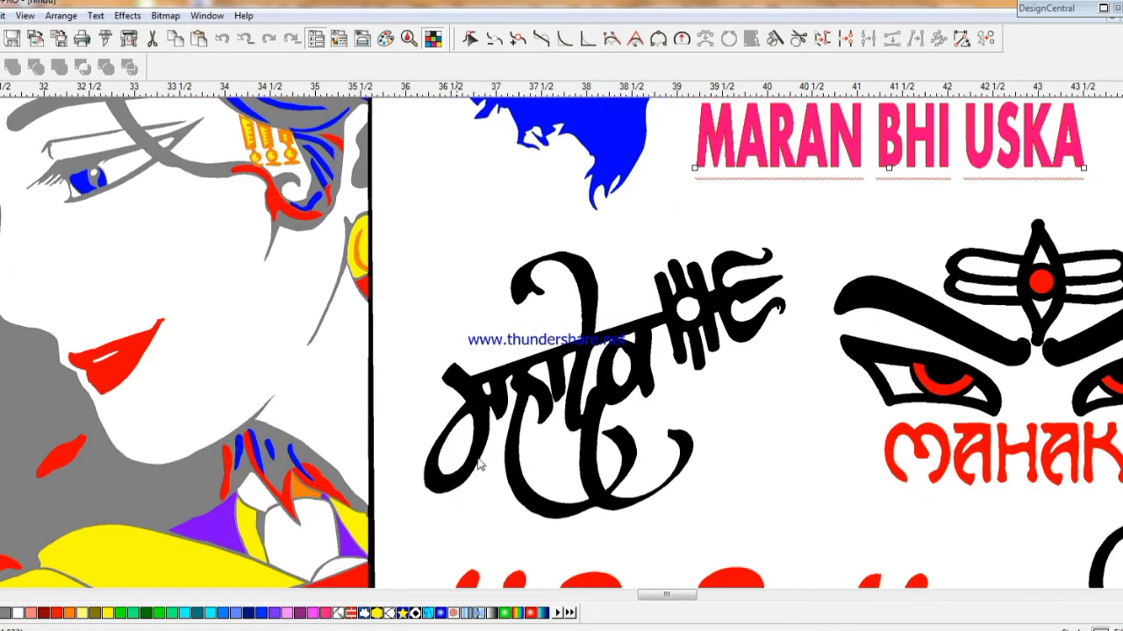
left_click(562, 378)
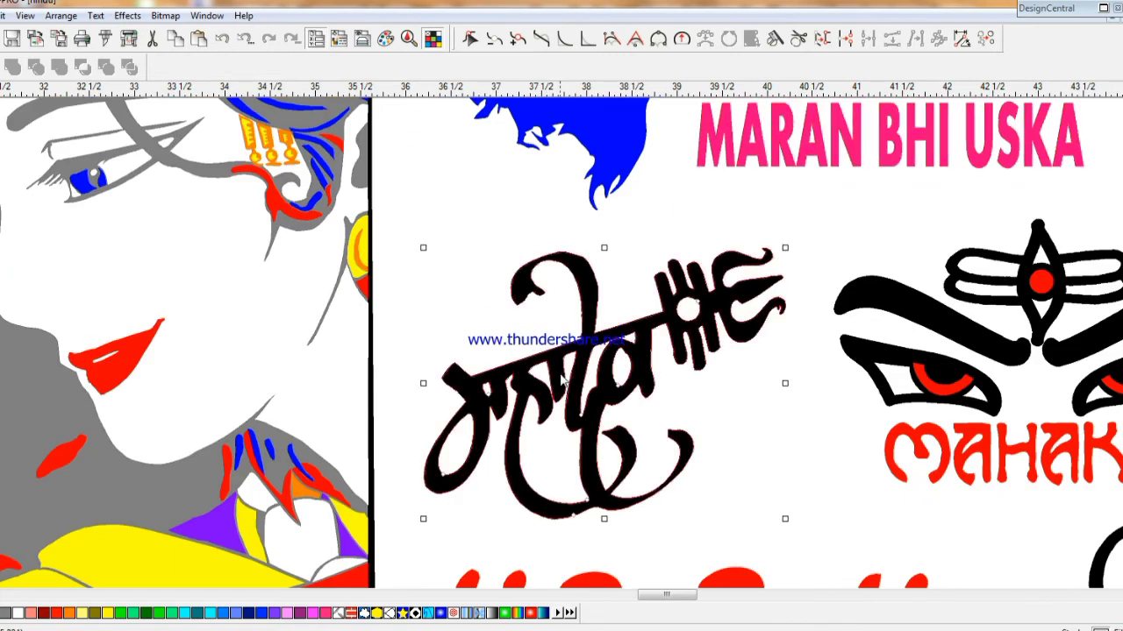
scroll(699, 512, "down", 2)
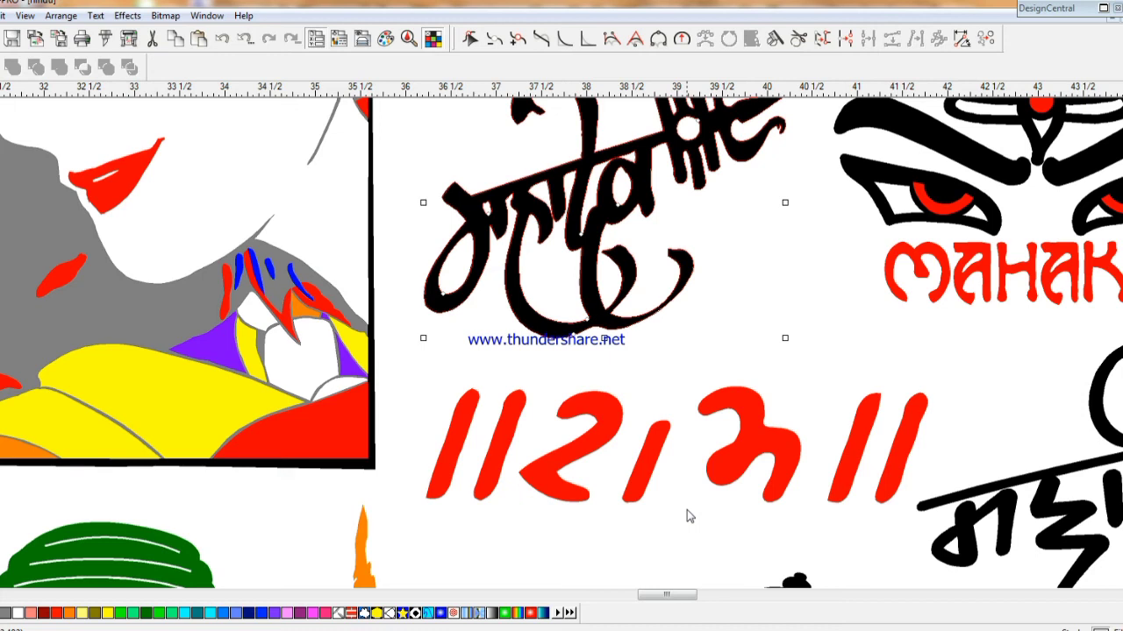
scroll(867, 539, "down", 1)
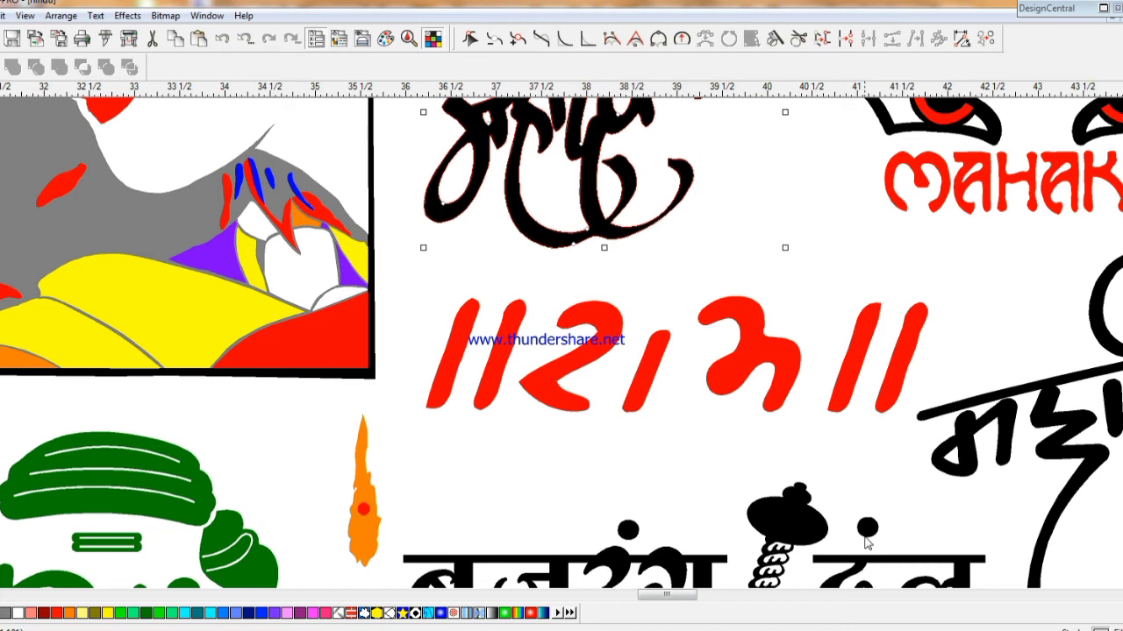
scroll(867, 544, "down", 2)
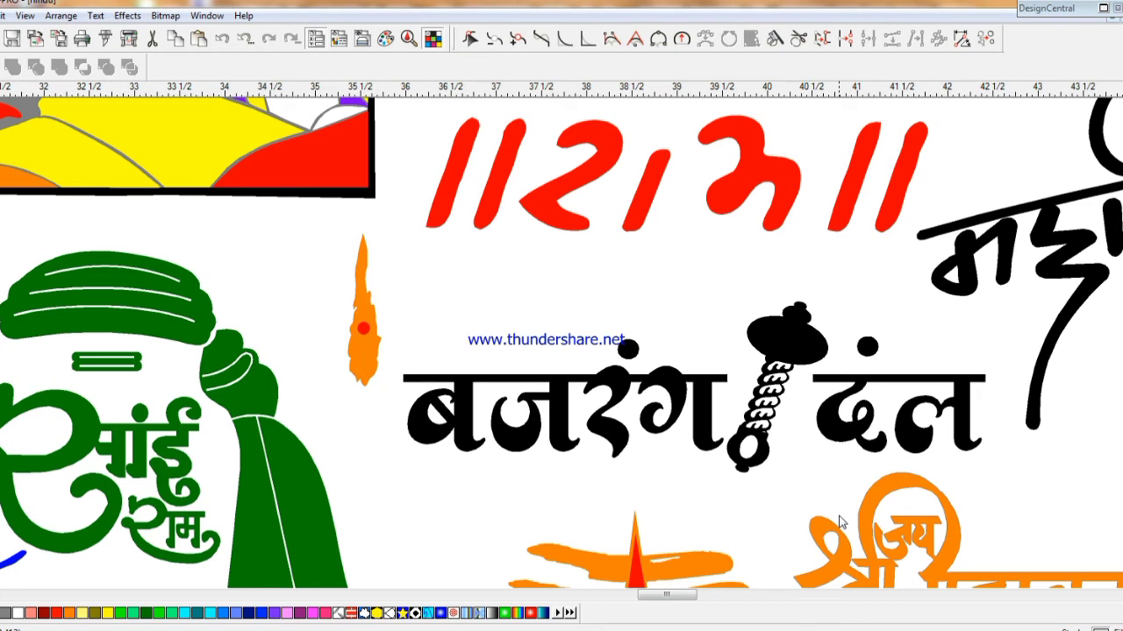
- Fill the black महादेव lettering under the orange tilak below शिव वंश with the yellow-and-black pattern
scroll(840, 522, "up", 2)
scroll(840, 522, "down", 10)
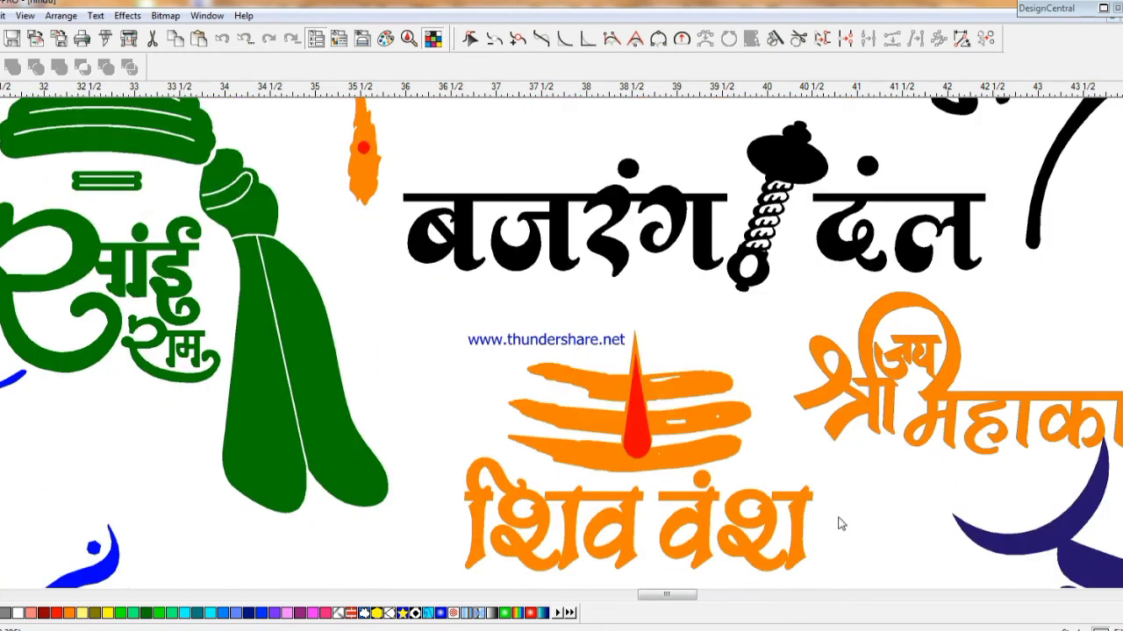
scroll(844, 507, "down", 4)
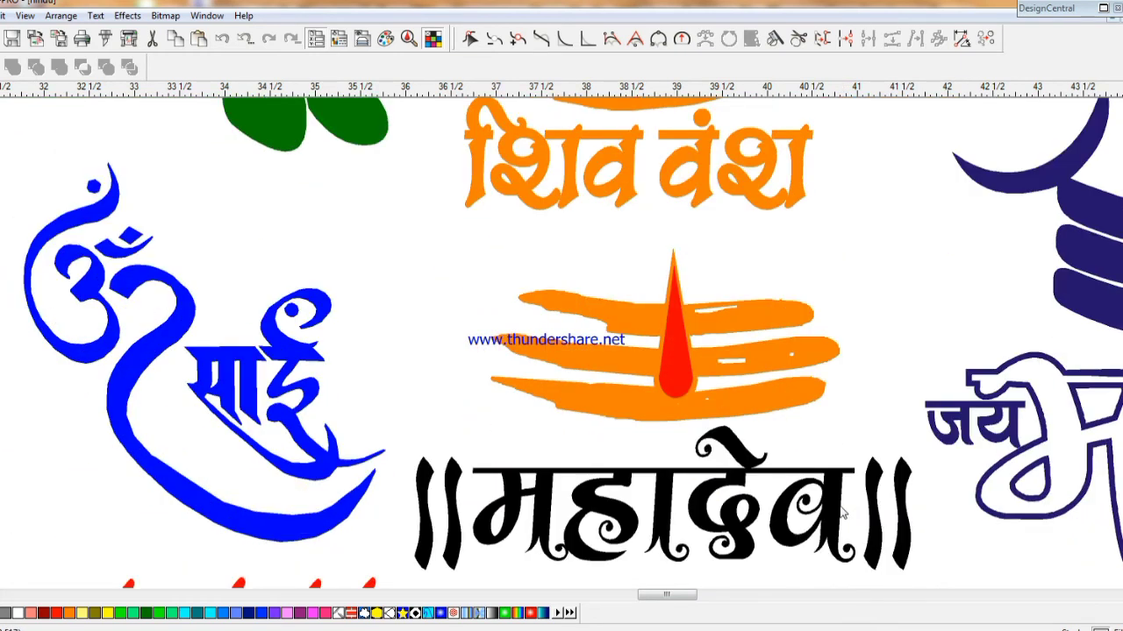
scroll(839, 484, "down", 2)
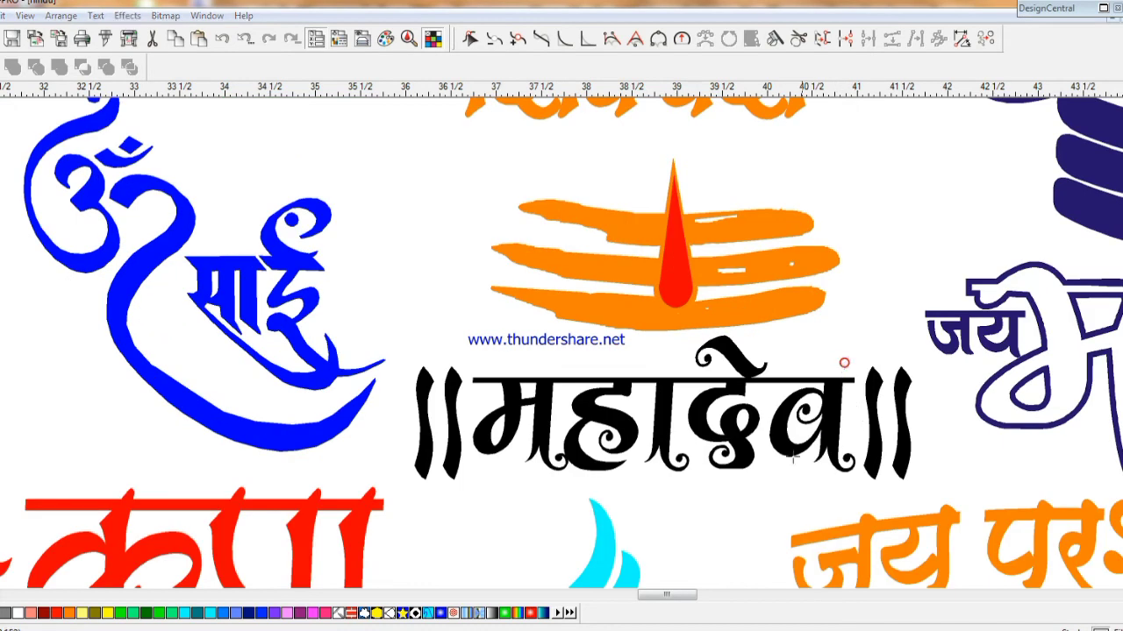
left_click(845, 368)
left_click(440, 613)
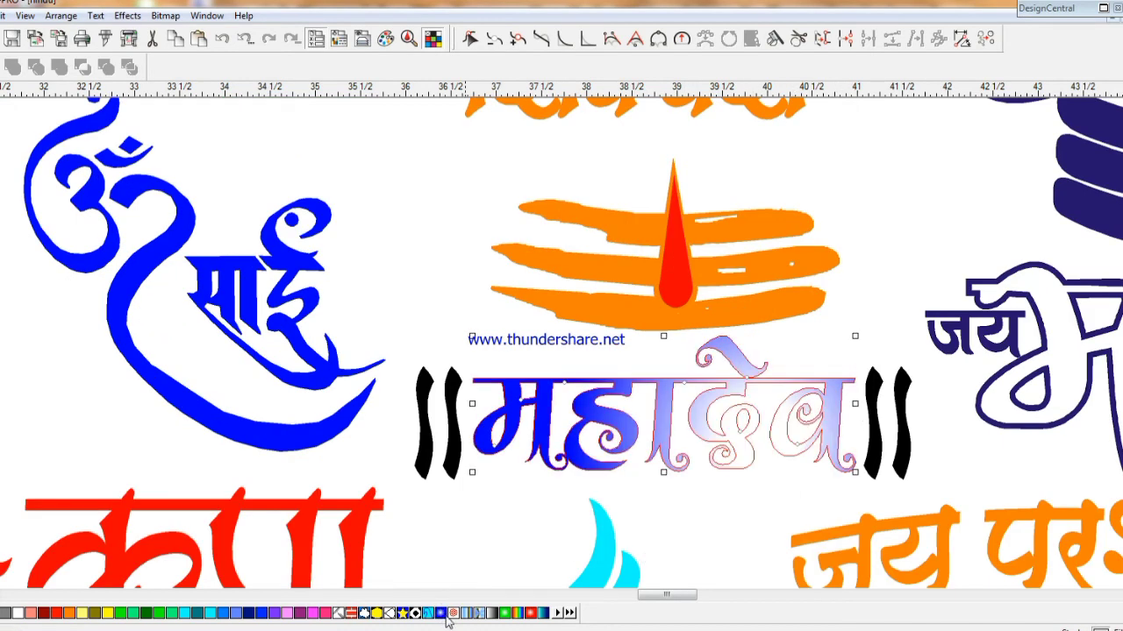
left_click(377, 613)
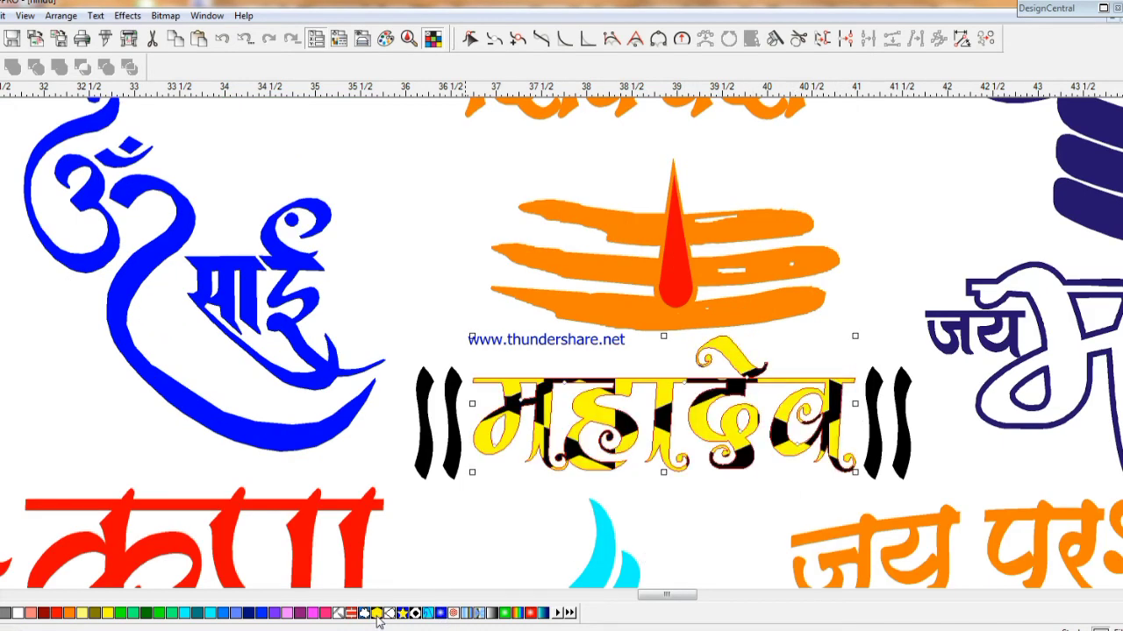
- Review the designs below महादेव, from the cyan flame artwork through जय श्री महाँकाल and सीता राम to जय महाँकाल
scroll(594, 500, "down", 3)
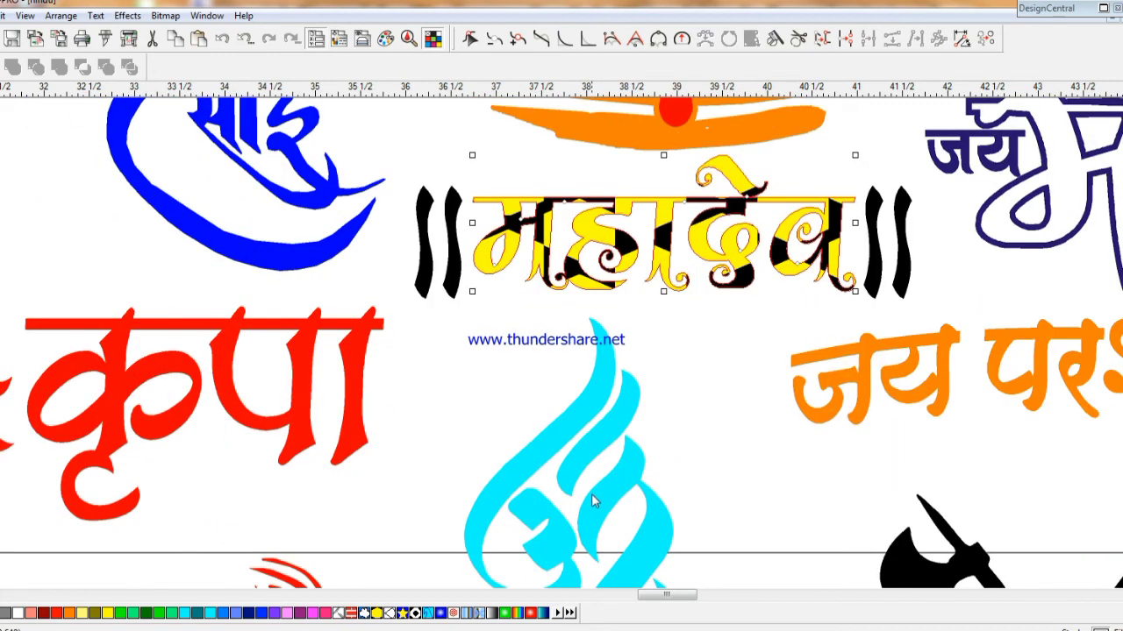
scroll(614, 500, "down", 3)
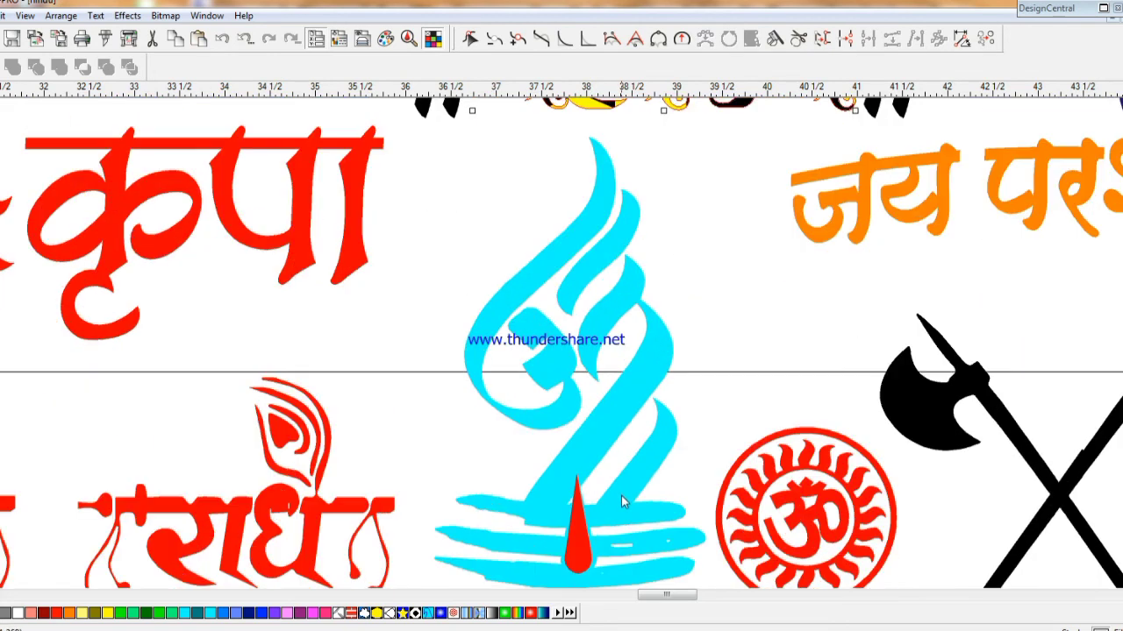
scroll(621, 497, "down", 4)
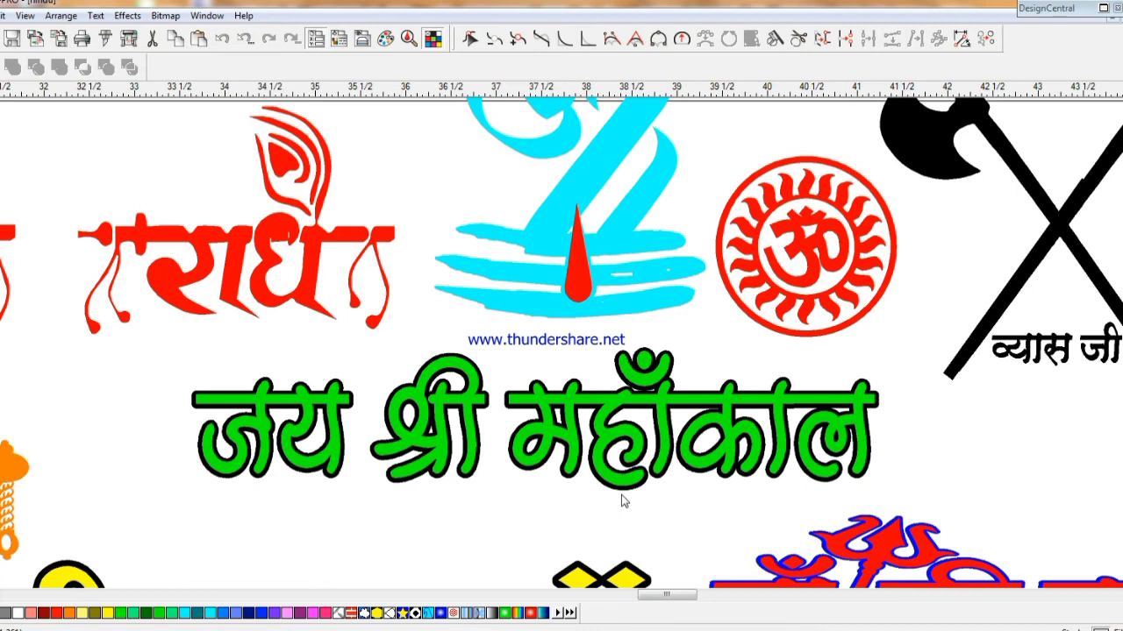
scroll(621, 501, "down", 2)
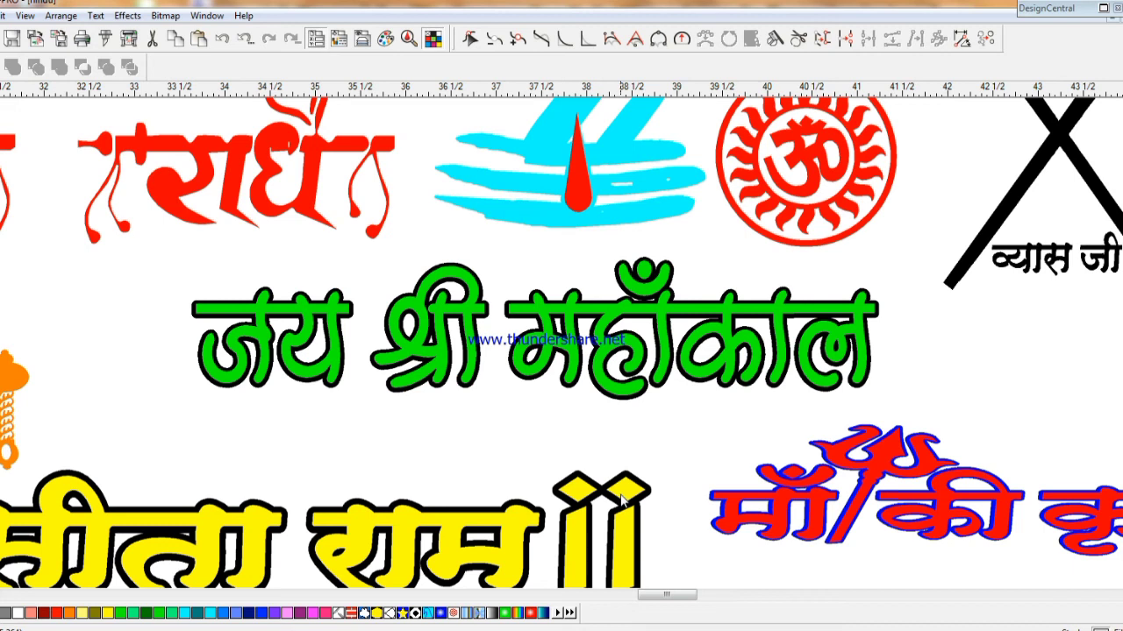
scroll(617, 404, "down", 6)
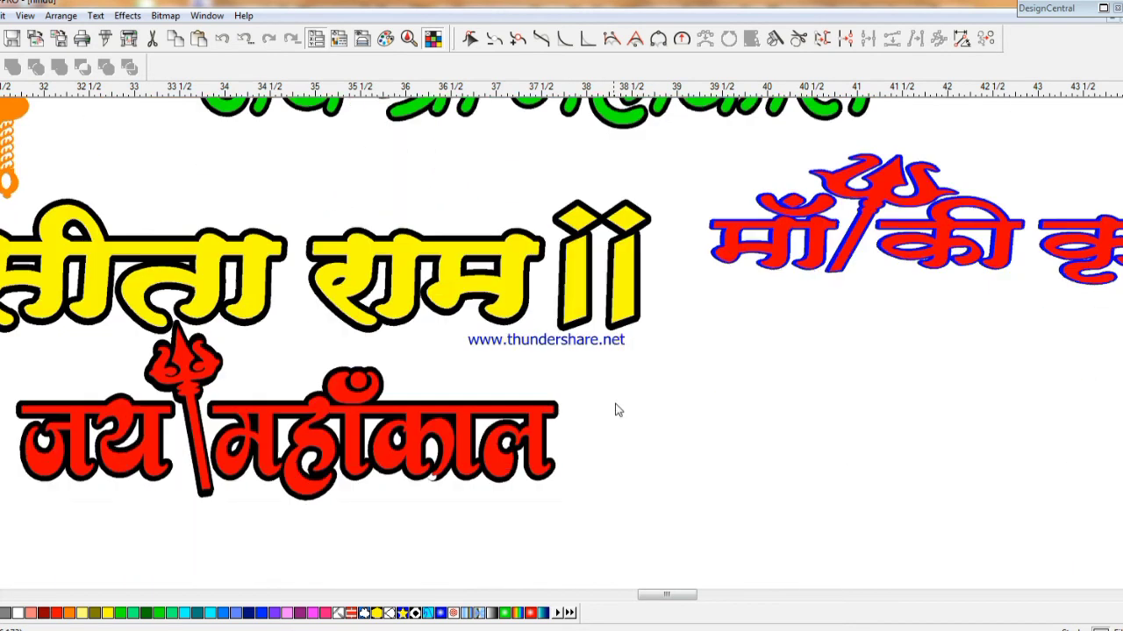
scroll(616, 410, "down", 4)
scroll(637, 551, "up", 6)
- Review the designs from माँ की कृपा up through the kalash, जय परशुराम, the Ganesh artwork and वन्दे मातरम to हिन्द रक्षक
left_click_drag(656, 595, 687, 597)
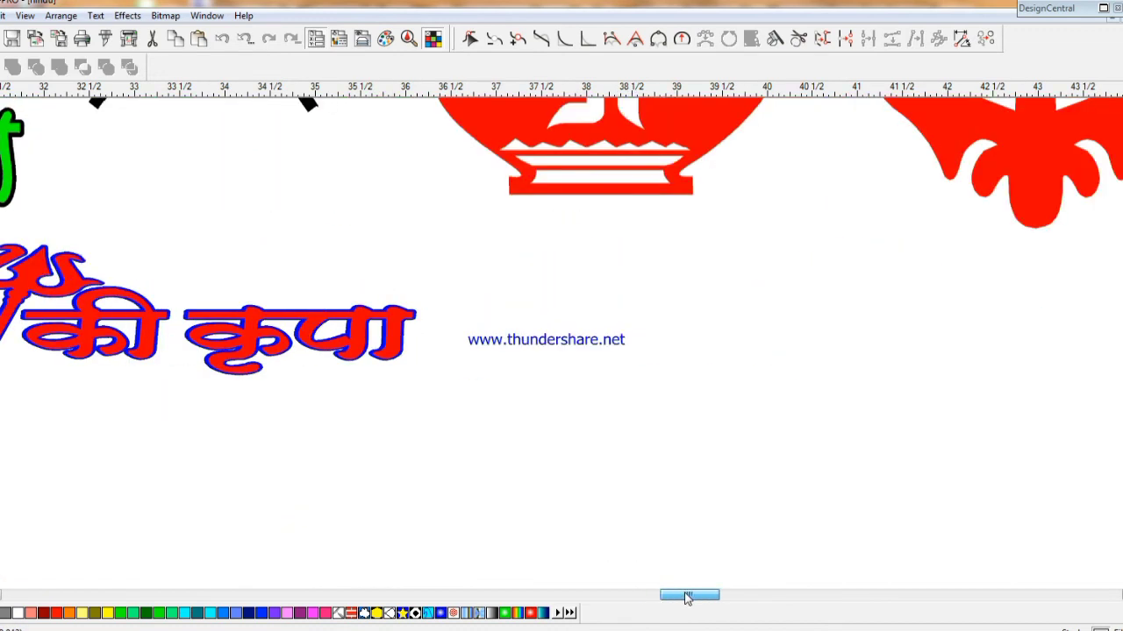
scroll(667, 599, "up", 8)
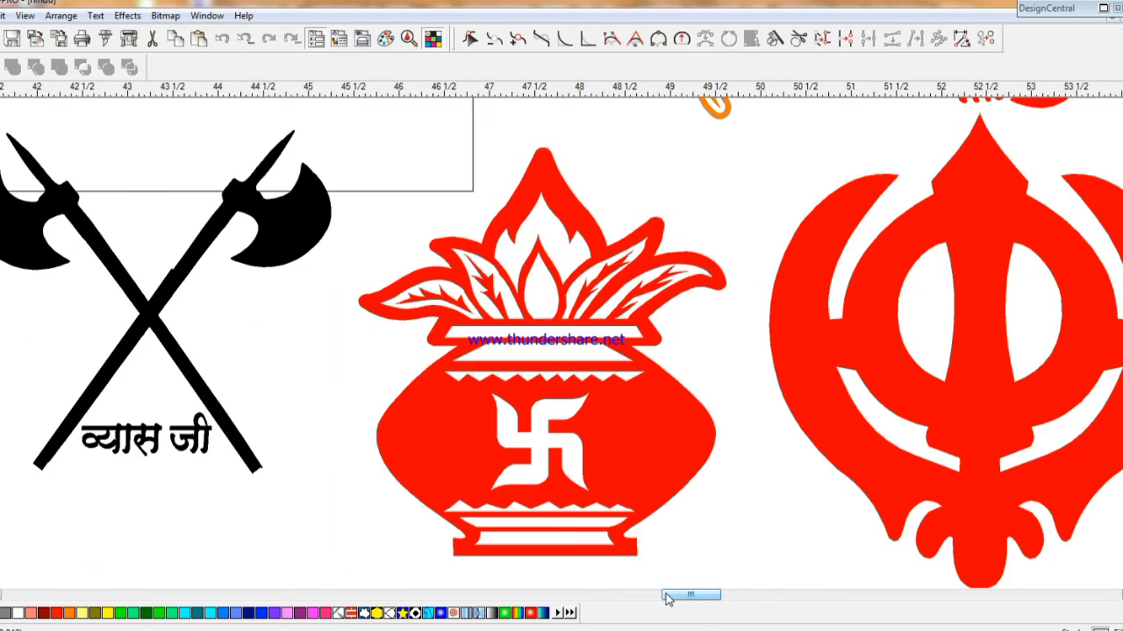
scroll(667, 599, "up", 2)
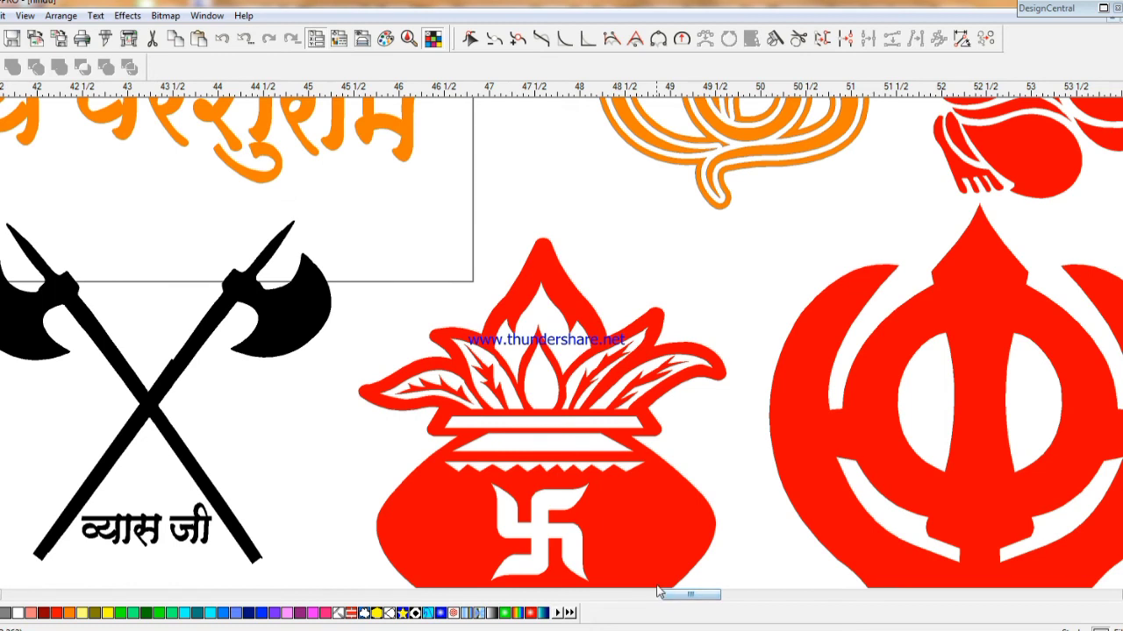
scroll(660, 593, "up", 4)
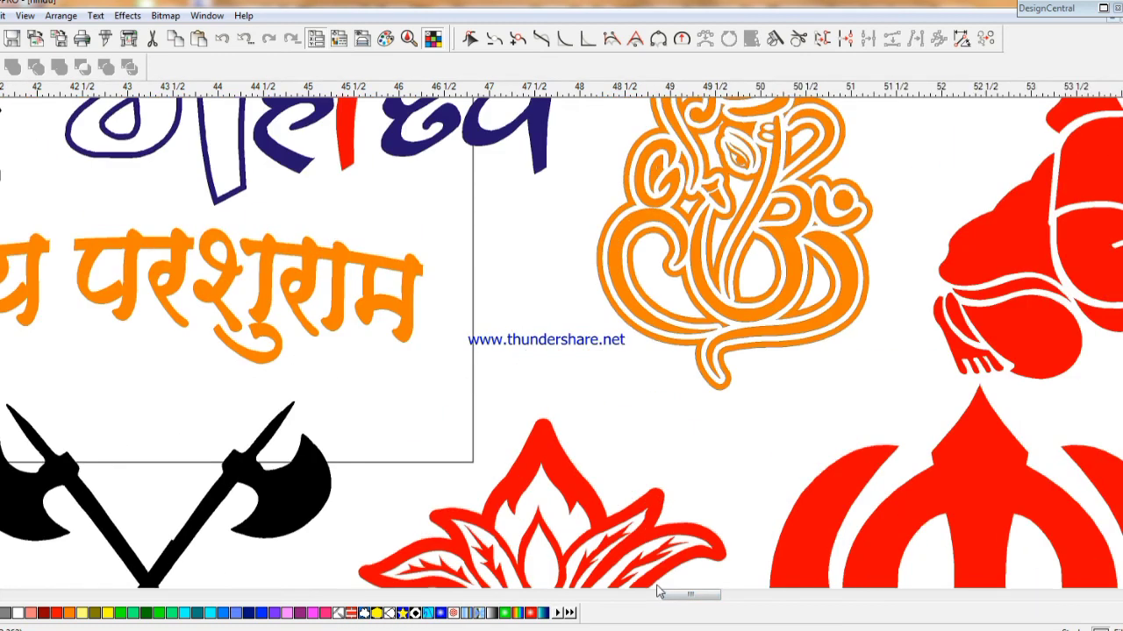
scroll(659, 593, "up", 9)
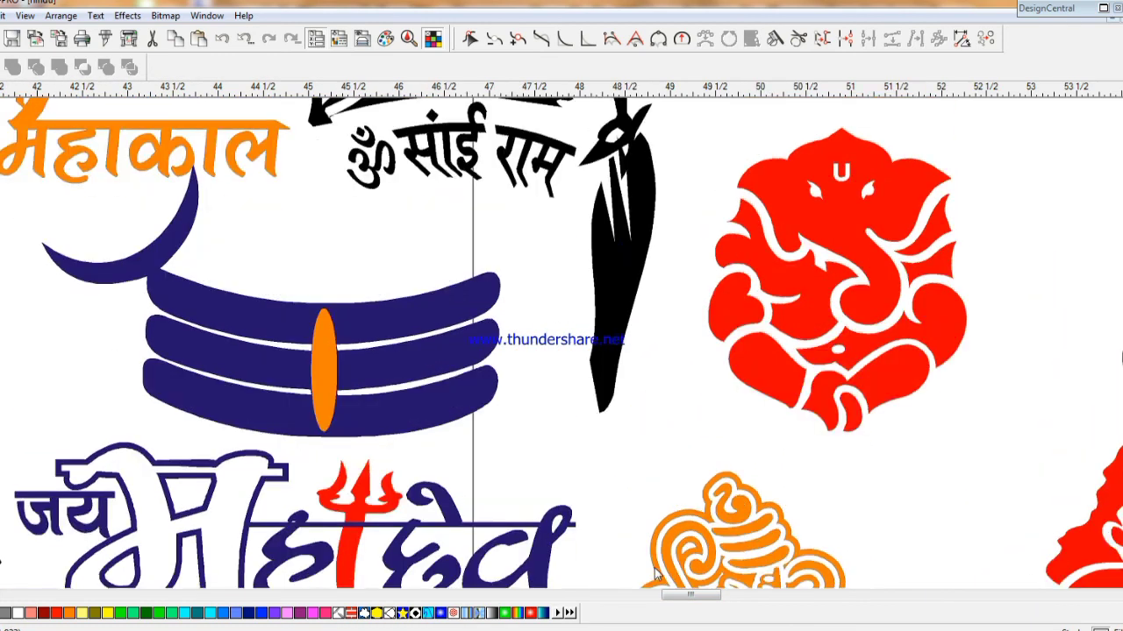
scroll(655, 572, "up", 10)
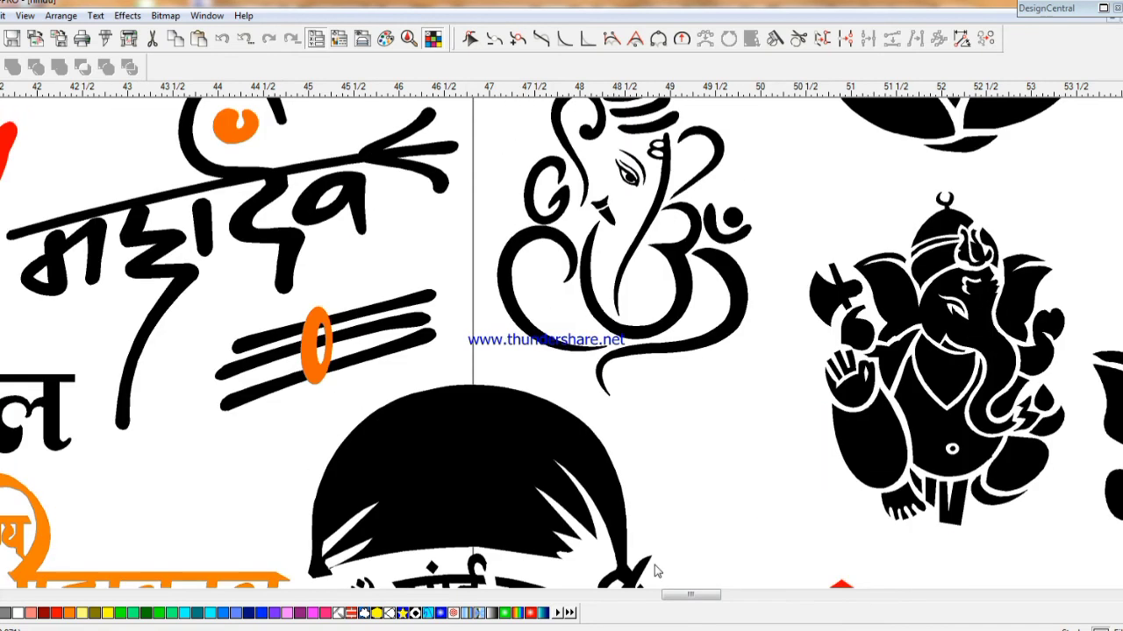
scroll(654, 571, "up", 12)
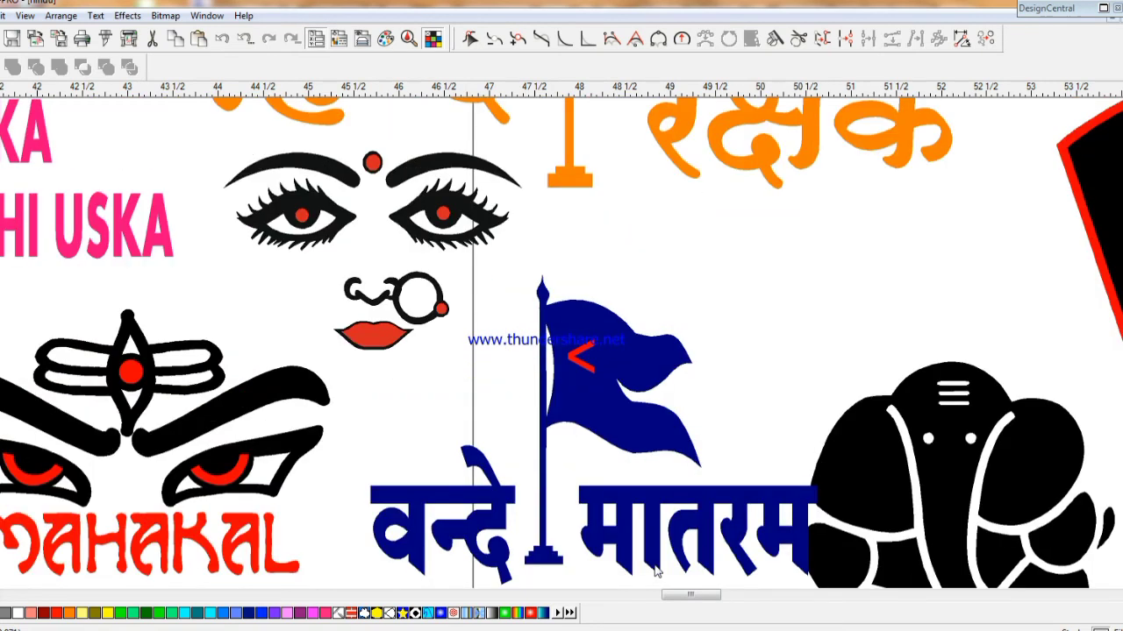
scroll(655, 572, "up", 6)
scroll(654, 572, "up", 8)
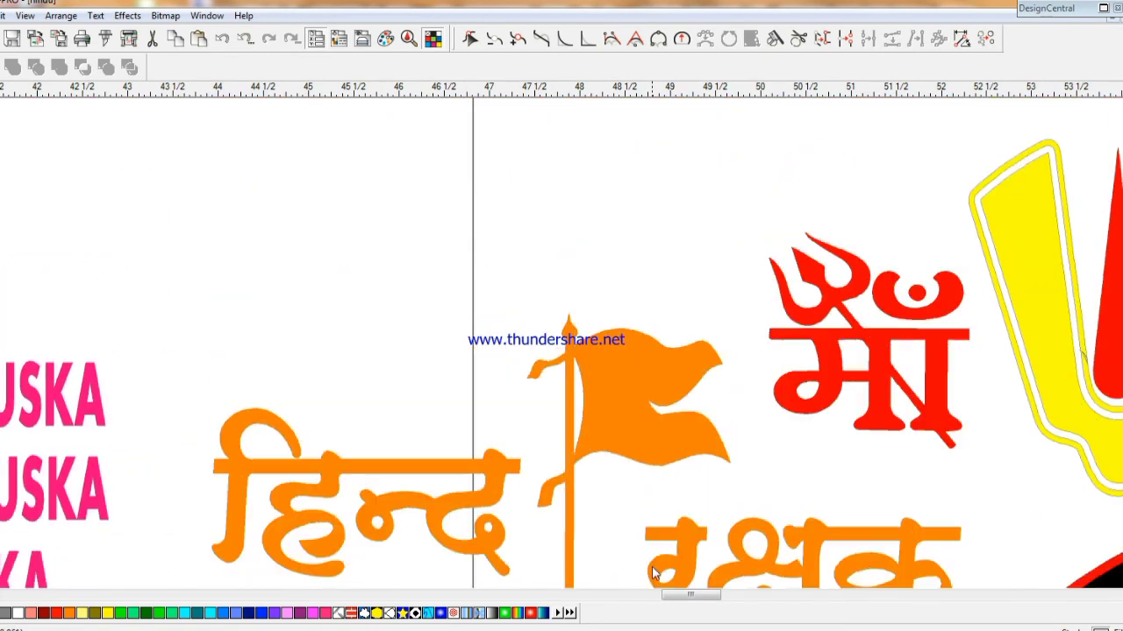
- Review the outermost designs from the yellow tilak down through Maa, the black Ganesh figures and crawling Krishna to the red Khanda
left_click_drag(683, 595, 702, 595)
scroll(702, 595, "down", 10)
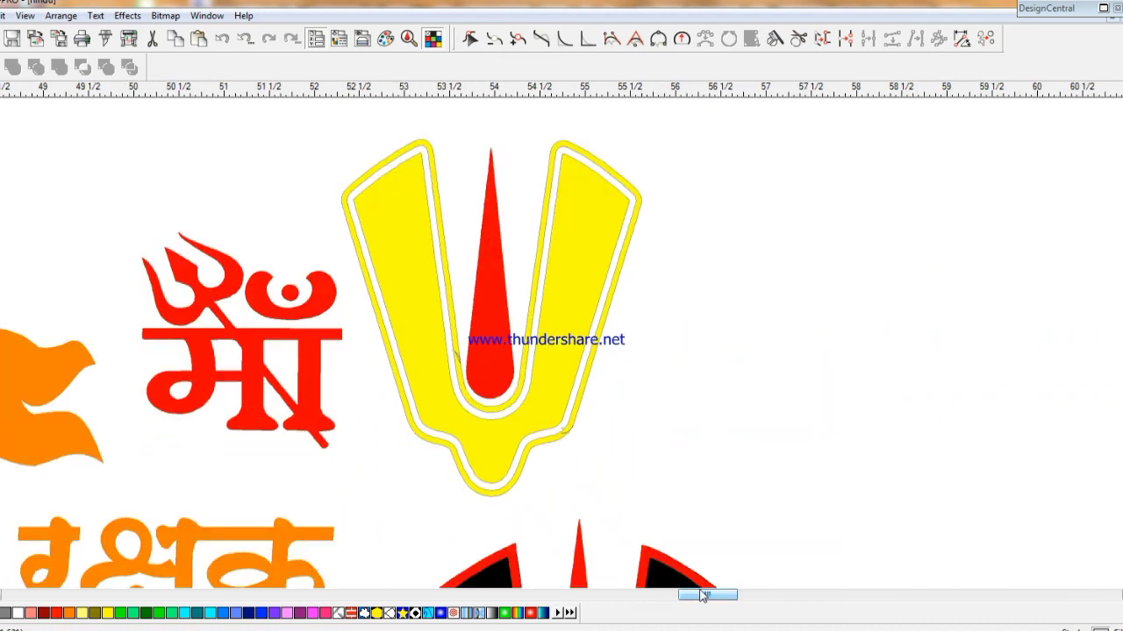
scroll(701, 591, "down", 2)
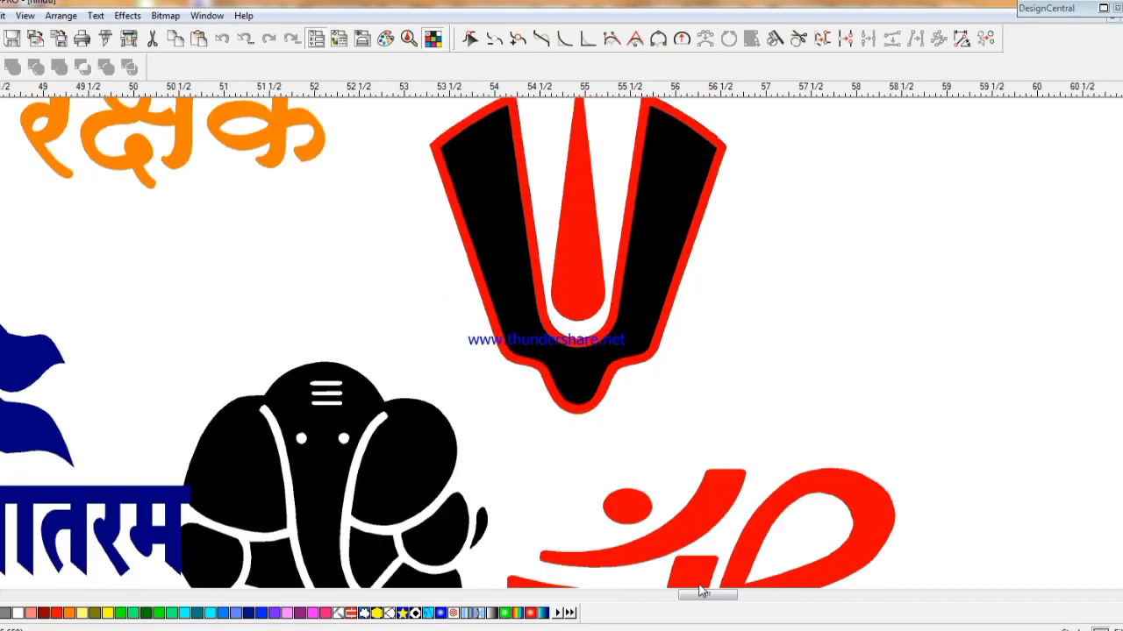
scroll(702, 591, "down", 6)
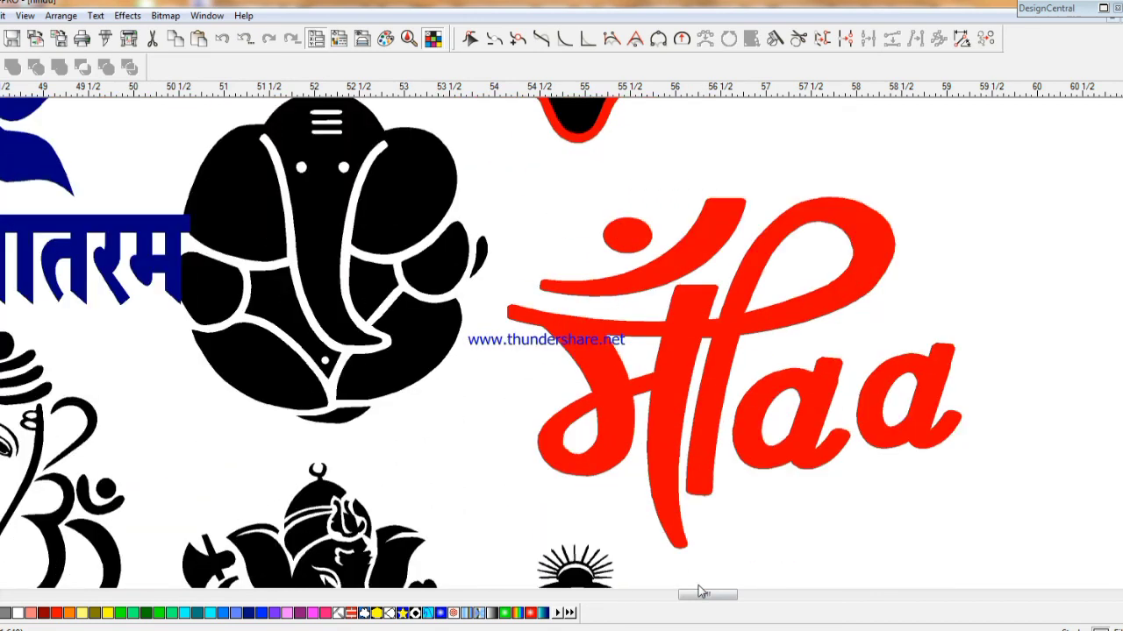
scroll(702, 591, "down", 10)
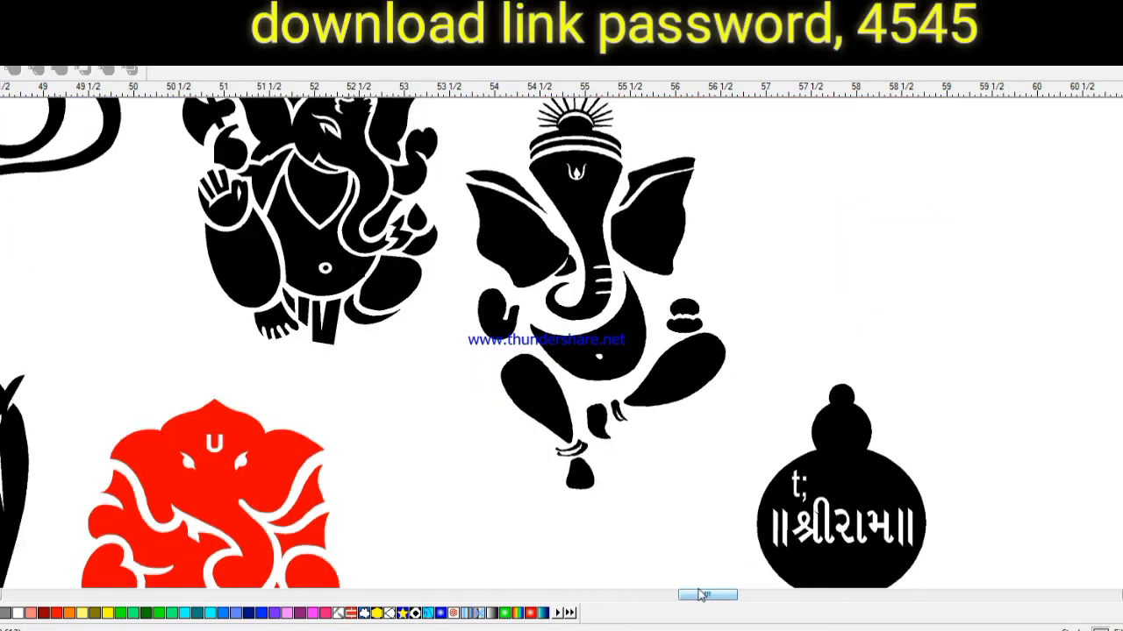
scroll(702, 595, "down", 12)
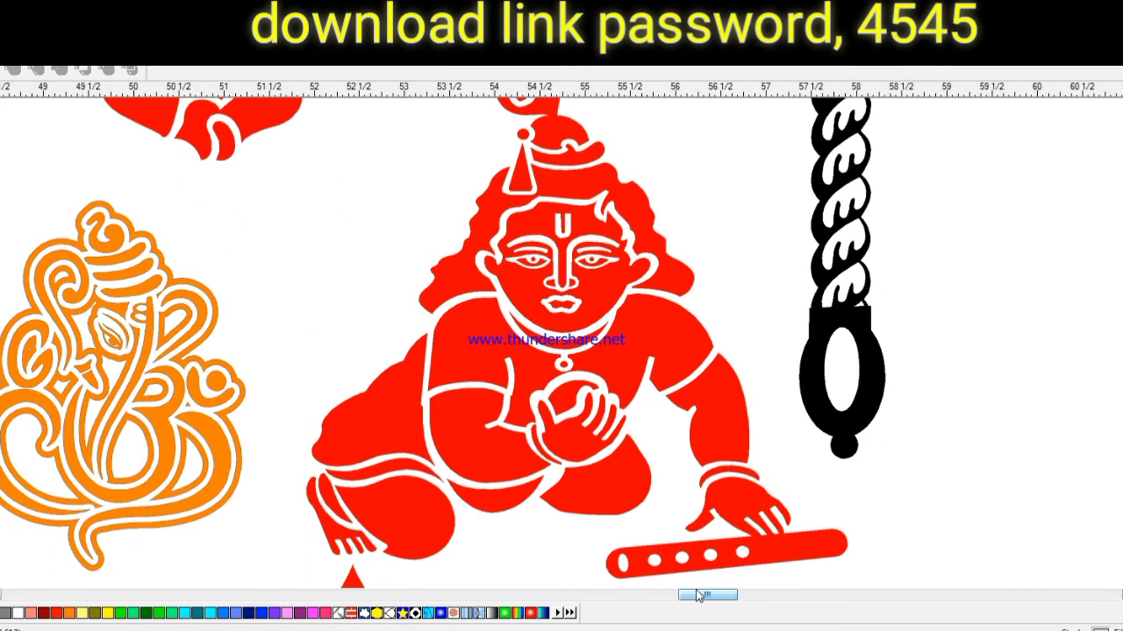
scroll(699, 596, "down", 10)
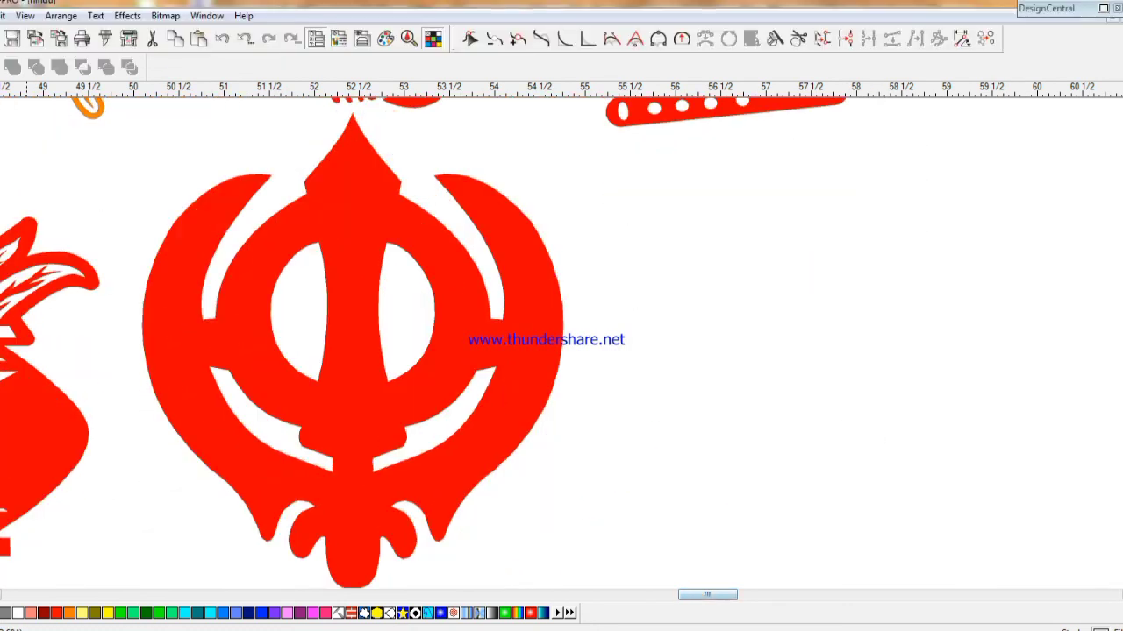
- Zoom out to the whole sticker collection and look it over from the uppermost designs to the lowest row
key("F3")
scroll(312, 411, "down", 4)
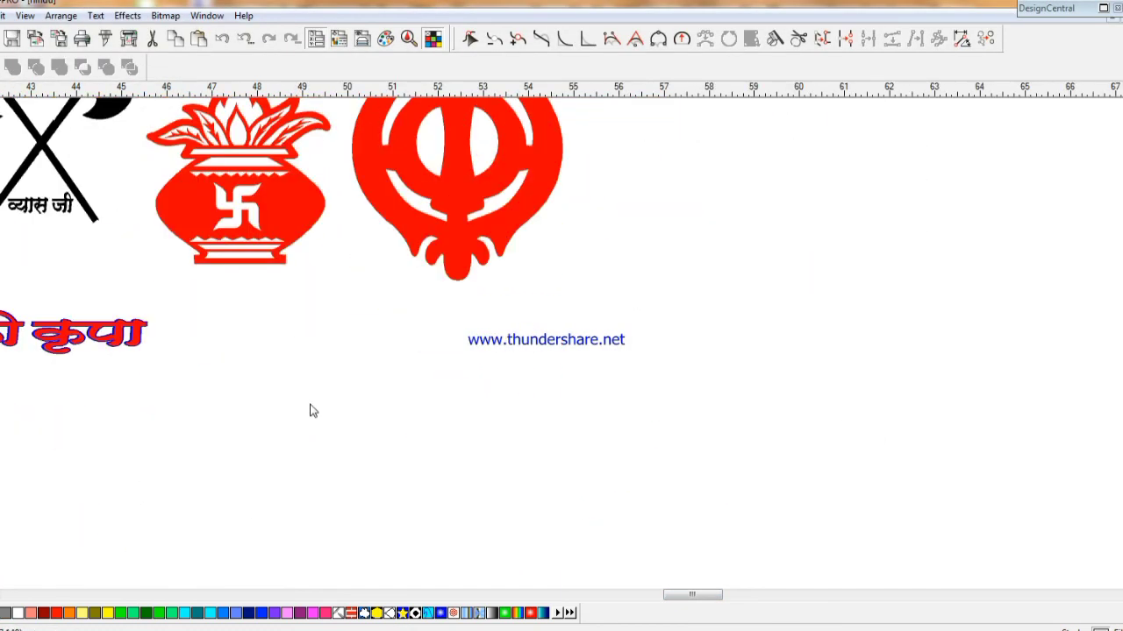
scroll(311, 411, "up", 20)
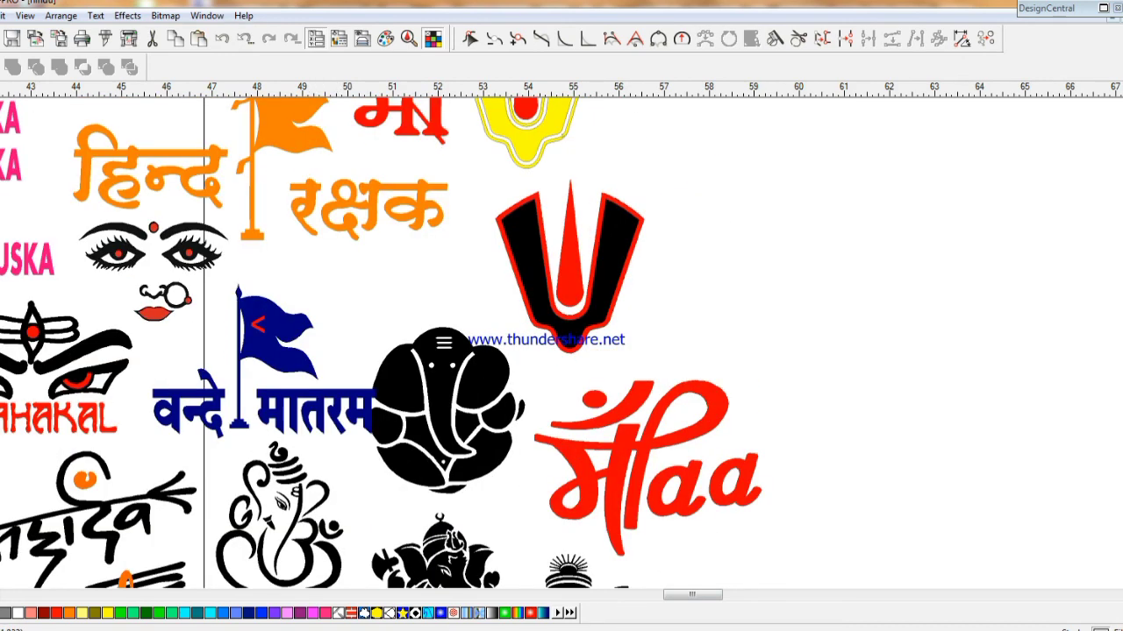
key("F3")
key("F3")
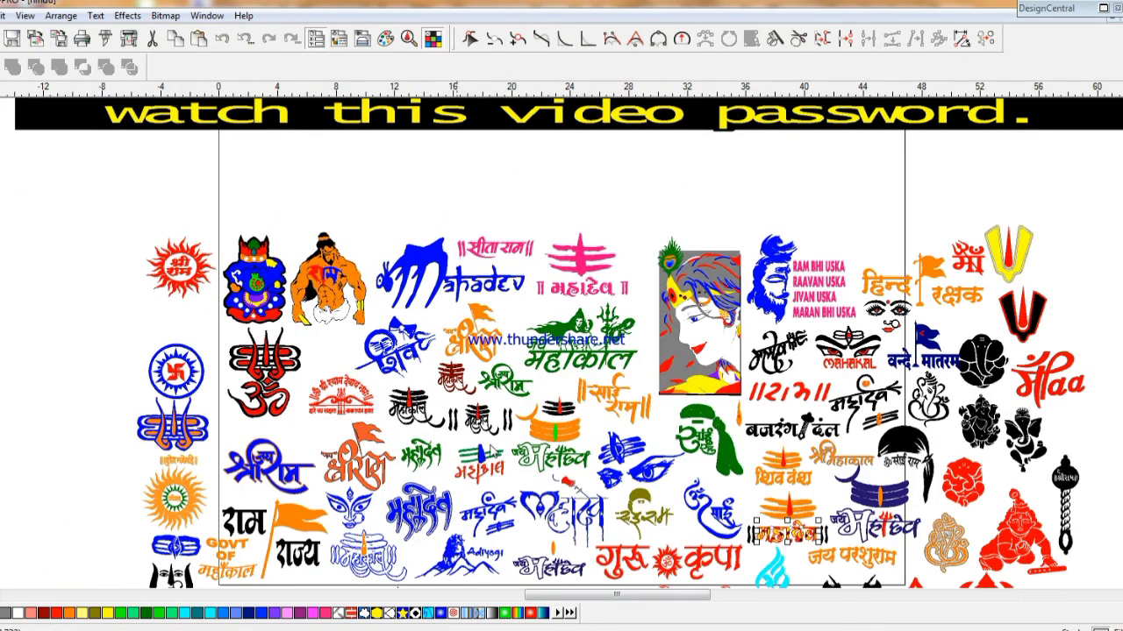
scroll(494, 447, "down", 6)
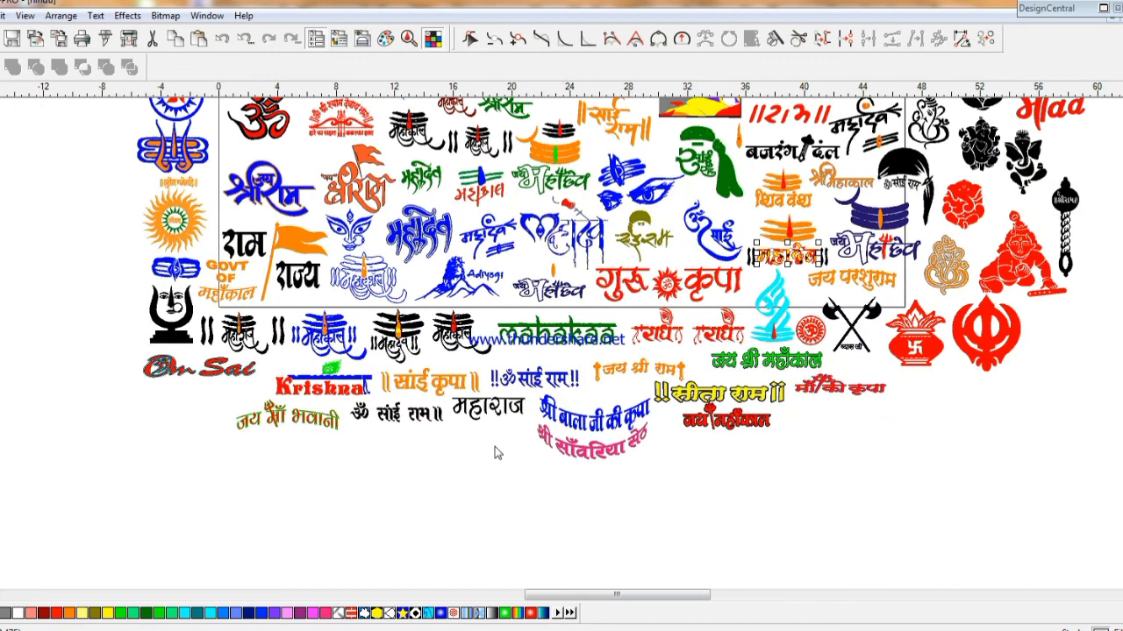
scroll(495, 446, "up", 4)
scroll(495, 449, "down", 3)
scroll(495, 449, "up", 3)
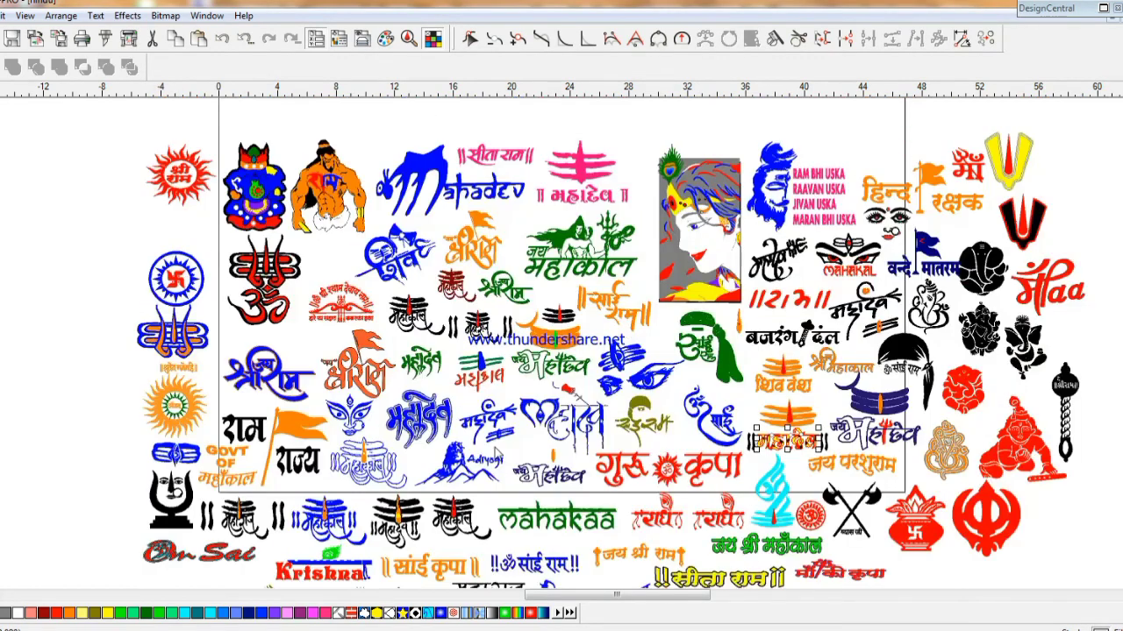